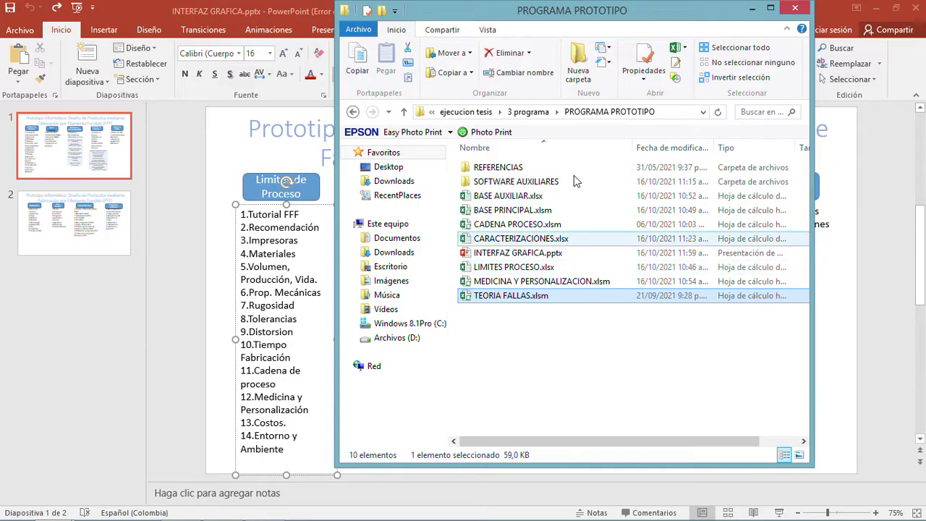
Minimize the folder window, present the INTERFAZ GRAFICA slide full screen and open its linked Limites de Proceso workbook in Excel
{"action": "left_click", "coordinate": [750, 8]}
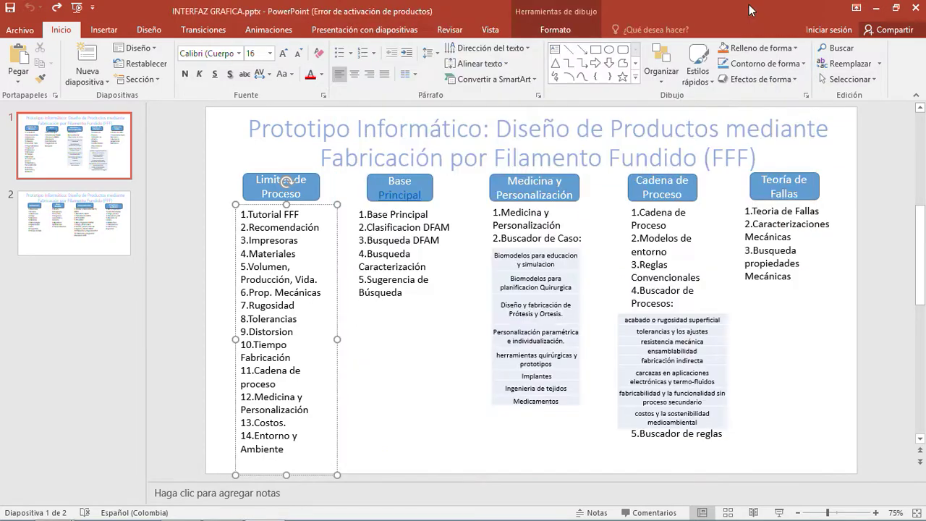
{"action": "left_click", "coordinate": [779, 512]}
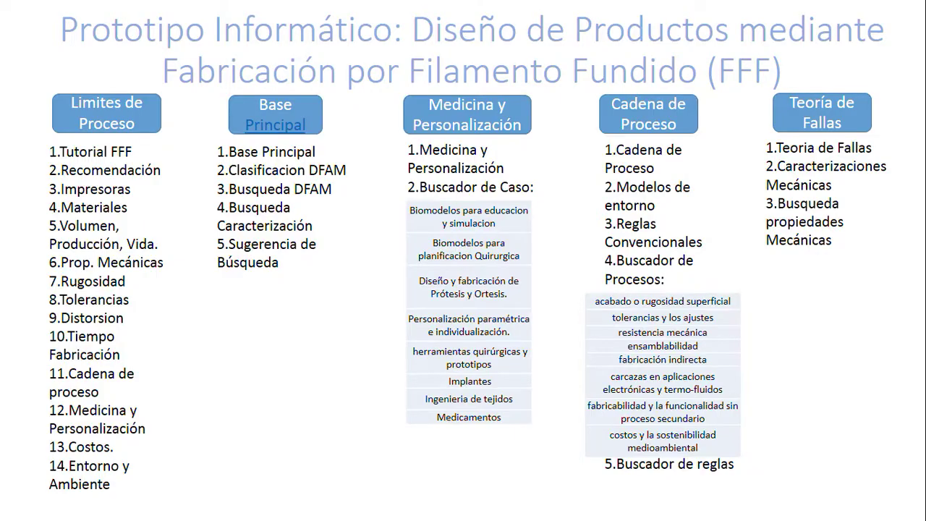
{"action": "left_click", "coordinate": [110, 125]}
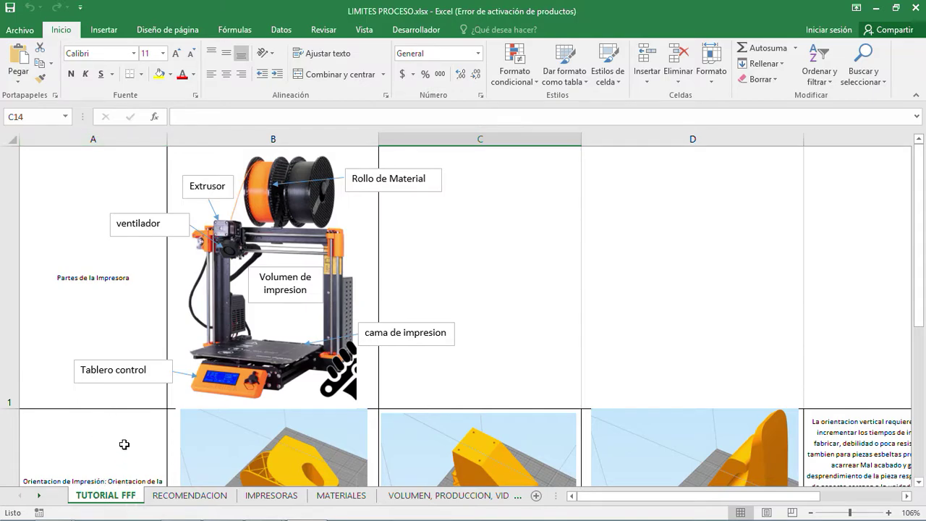
Examine the TUTORIAL FFF sheet's printer parts diagram, print orientation images and the recommendations in column E through row 5
{"action": "scroll", "coordinate": [135, 289], "scroll_direction": "down", "scroll_amount": 2}
{"action": "scroll", "coordinate": [135, 289], "scroll_direction": "down", "scroll_amount": 1}
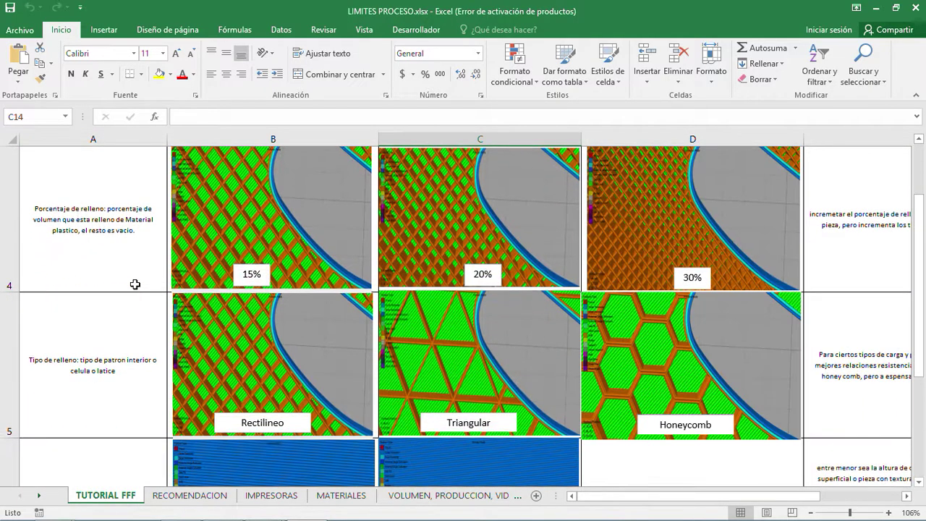
{"action": "scroll", "coordinate": [135, 289], "scroll_direction": "up", "scroll_amount": 4}
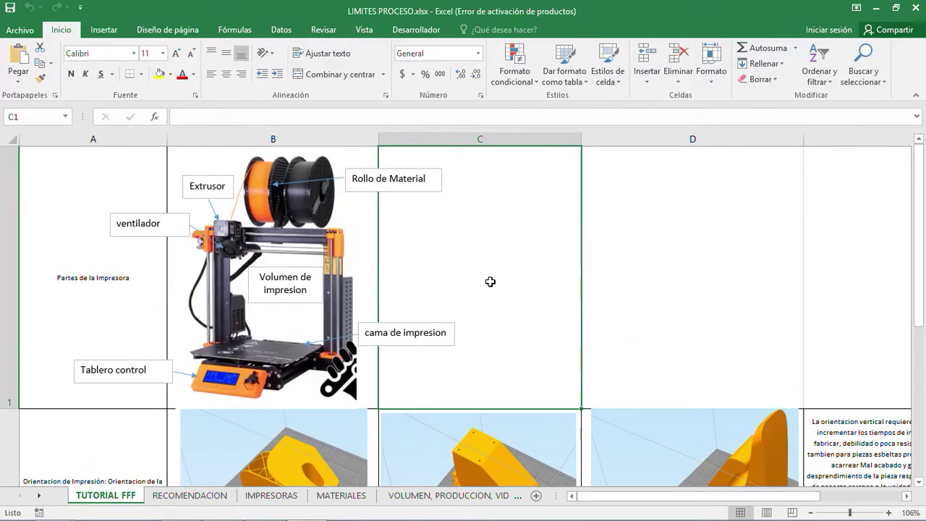
{"action": "key", "text": "Left"}
{"action": "key", "text": "Down"}
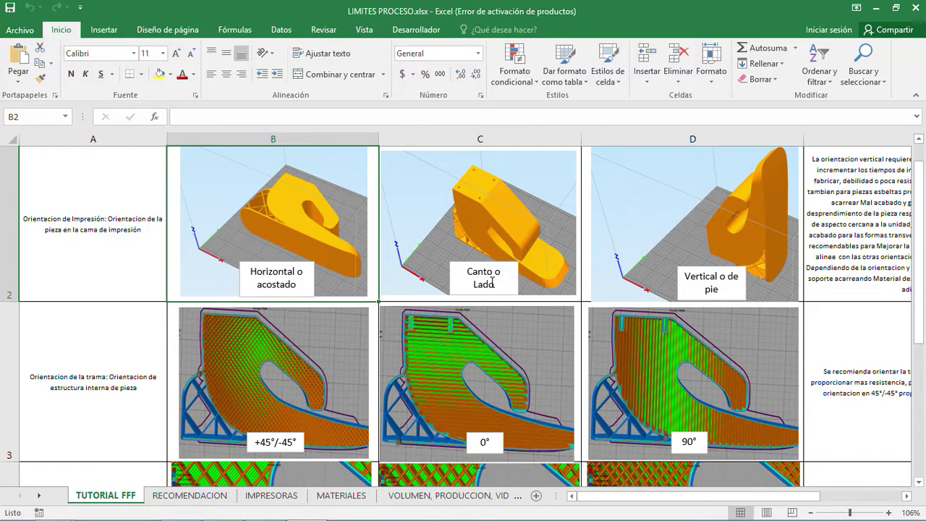
{"action": "key", "text": "Right"}
{"action": "key", "text": "Right"}
{"action": "key", "text": "Right"}
{"action": "key", "text": "Right"}
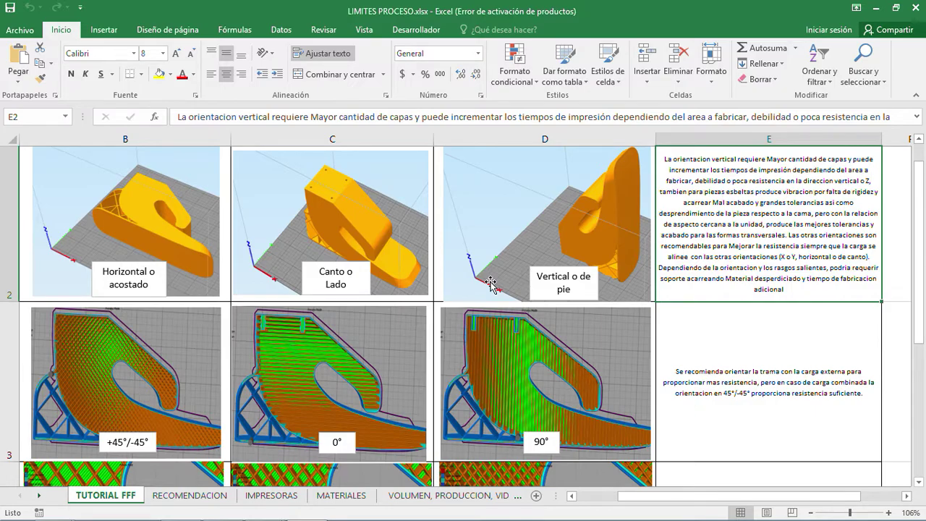
{"action": "key", "text": "Down"}
{"action": "key", "text": "Down"}
{"action": "key", "text": "Down"}
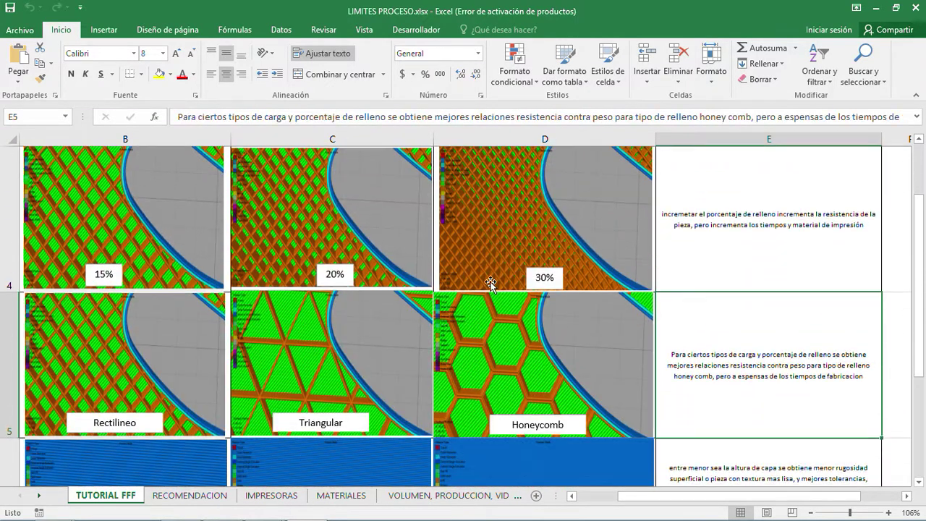
Review the print parameters in column A one by one, from print orientation in row 2 to upper and lower layers in row 9
{"action": "key", "text": "Left"}
{"action": "key", "text": "Left"}
{"action": "key", "text": "Left"}
{"action": "key", "text": "Left"}
{"action": "key", "text": "Up"}
{"action": "key", "text": "Up"}
{"action": "key", "text": "Up"}
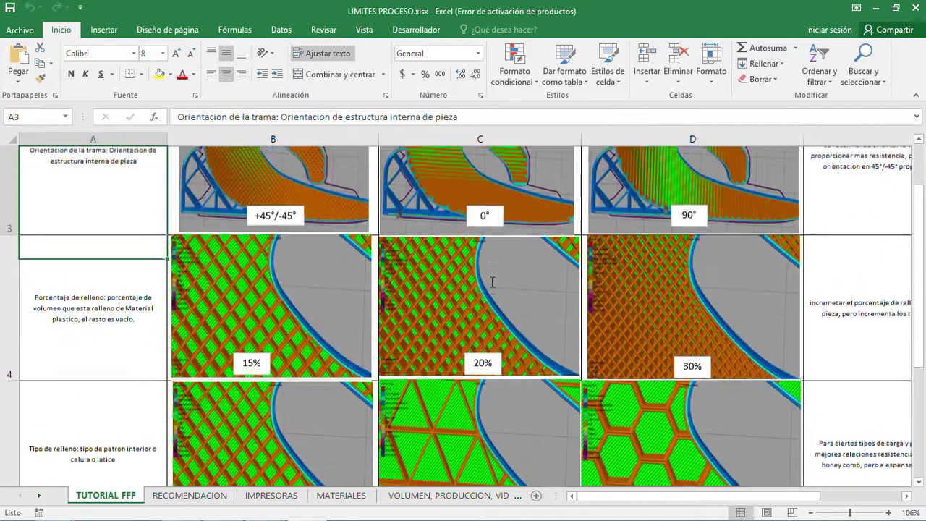
{"action": "key", "text": "Up"}
{"action": "key", "text": "Down"}
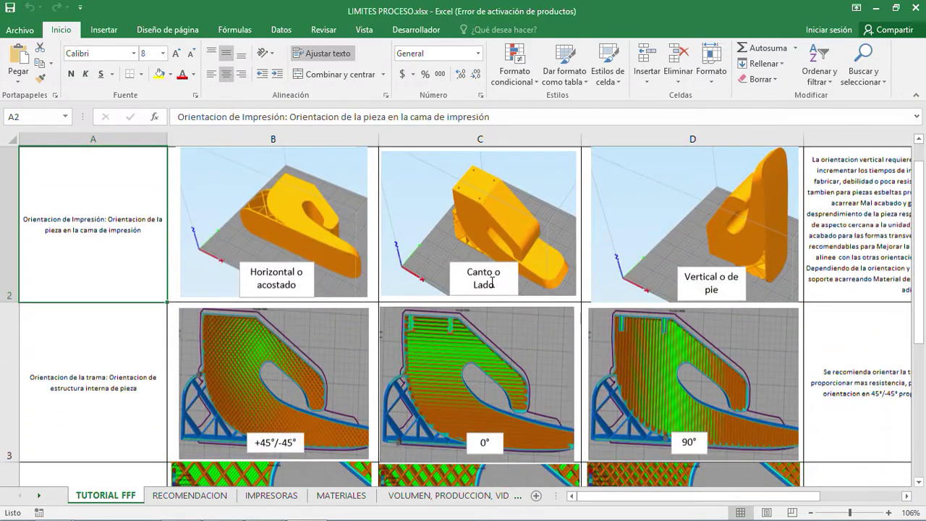
{"action": "key", "text": "Down"}
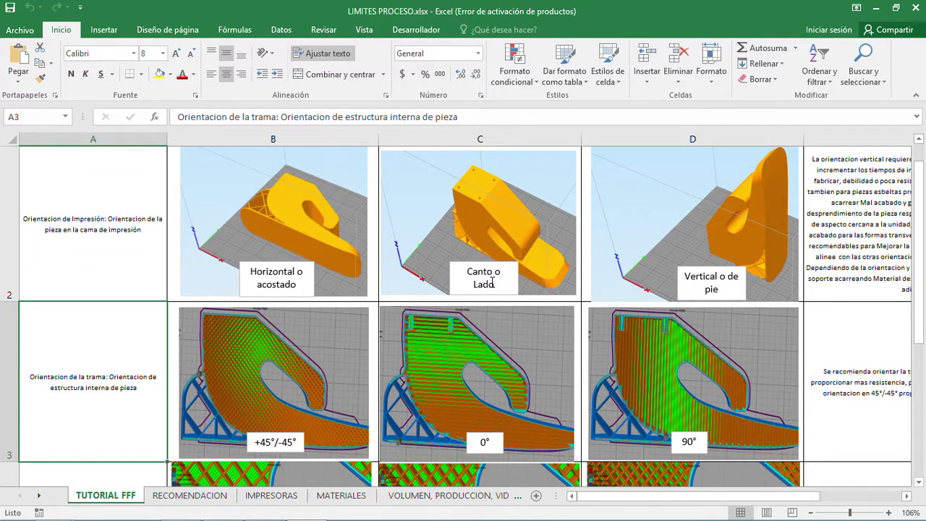
{"action": "key", "text": "Down"}
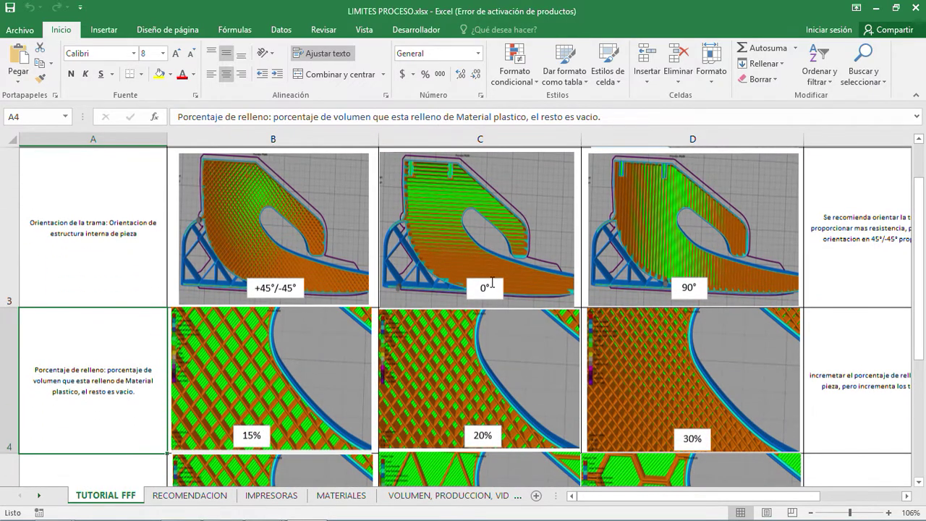
{"action": "key", "text": "Down"}
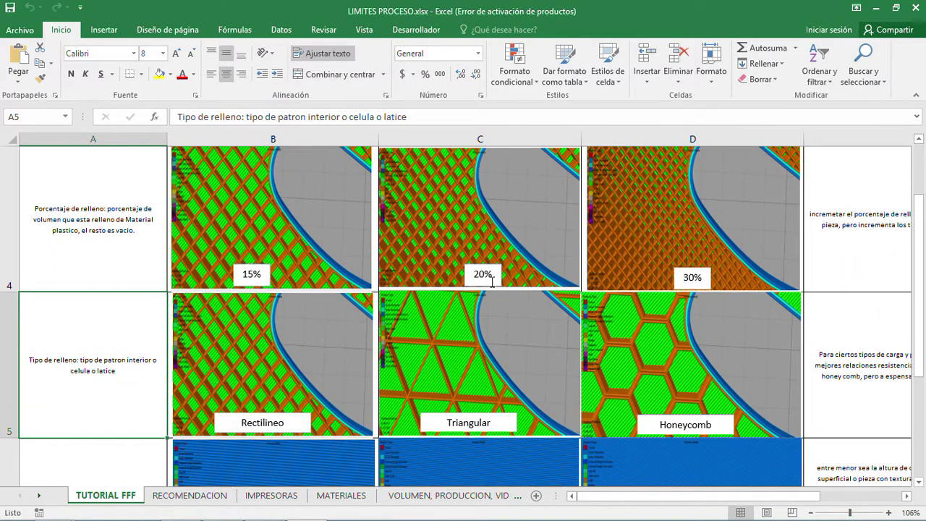
{"action": "key", "text": "Down"}
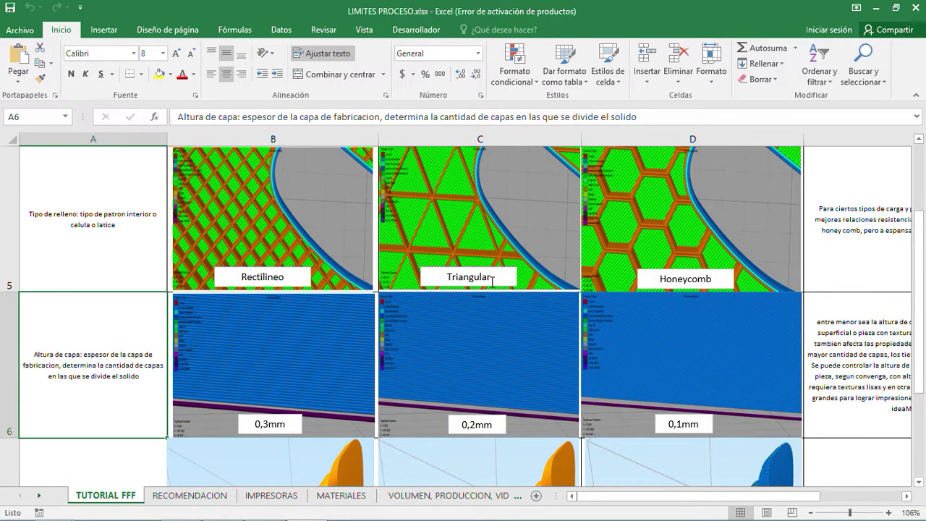
{"action": "key", "text": "Down"}
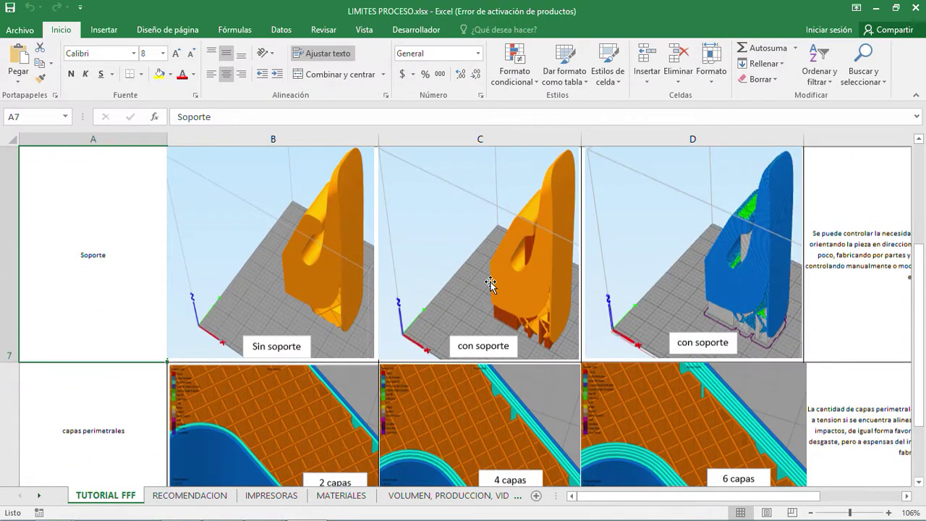
{"action": "key", "text": "Down"}
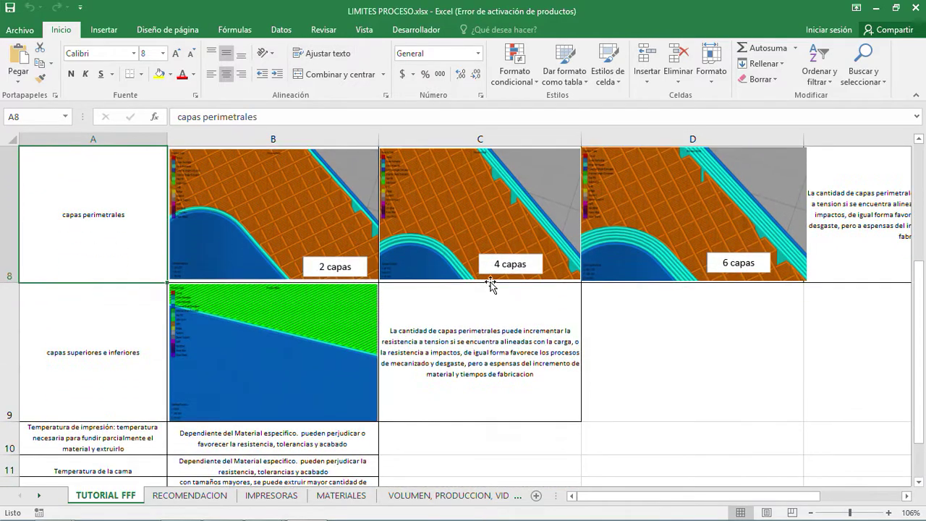
{"action": "key", "text": "Down"}
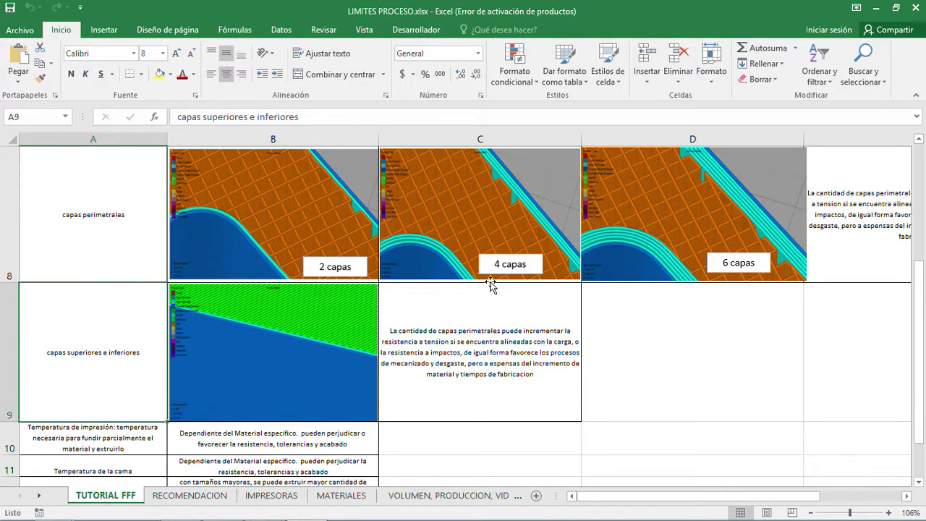
Review the temperature, nozzle diameter, ventilation and print speed parameters in rows 10 to 14
{"action": "key", "text": "Down"}
{"action": "key", "text": "Down"}
{"action": "key", "text": "Down"}
{"action": "key", "text": "Down"}
{"action": "key", "text": "Down"}
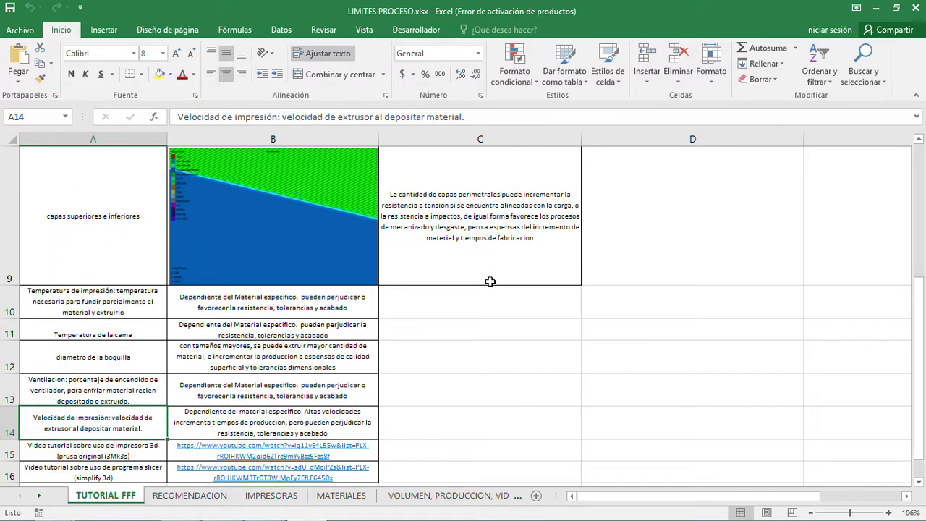
Examine the video tutorial entries and links for the 3D printer and the slicer program in rows 15 and 16
{"action": "key", "text": "Down"}
{"action": "key", "text": "Right"}
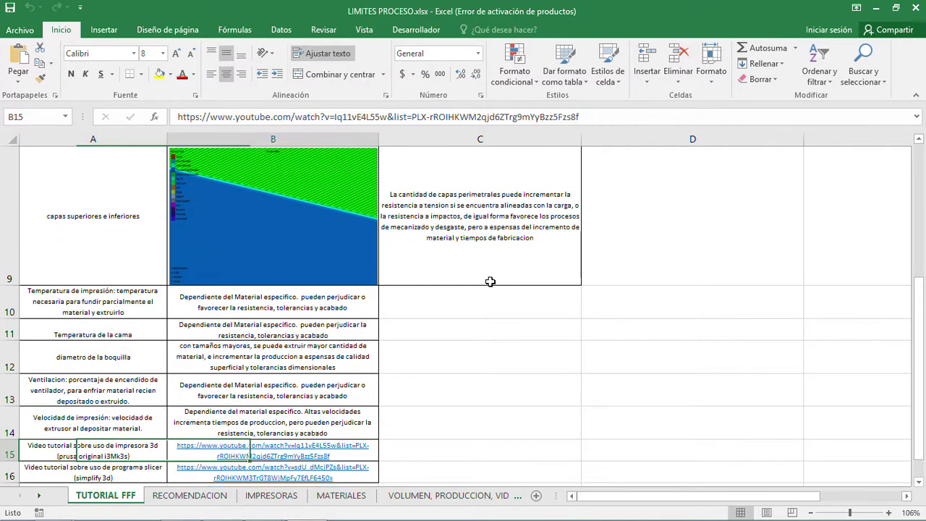
{"action": "key", "text": "Down"}
{"action": "key", "text": "Down"}
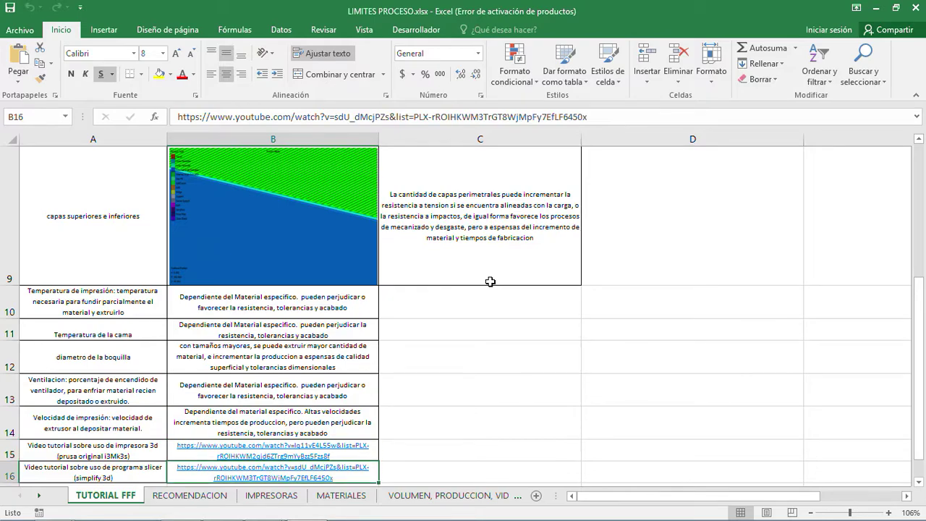
{"action": "key", "text": "Up"}
{"action": "key", "text": "Up"}
{"action": "key", "text": "Left"}
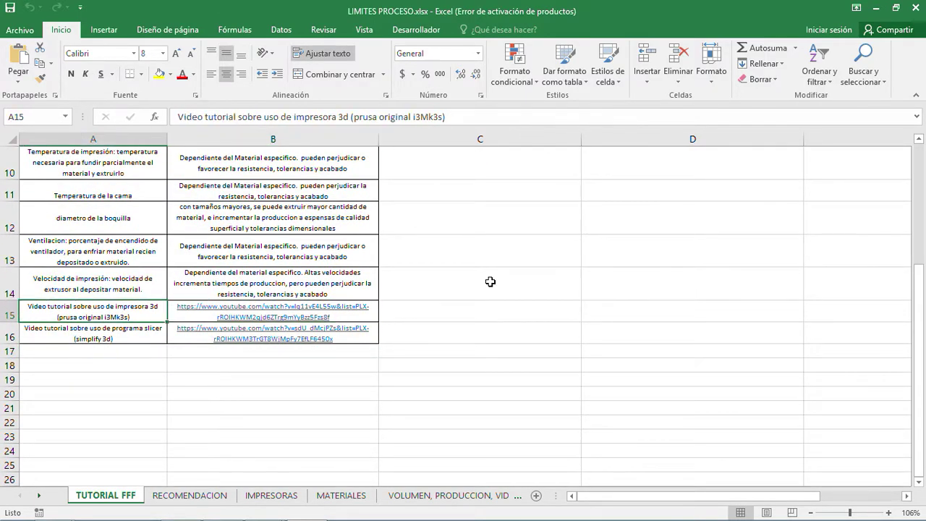
{"action": "key", "text": "Right"}
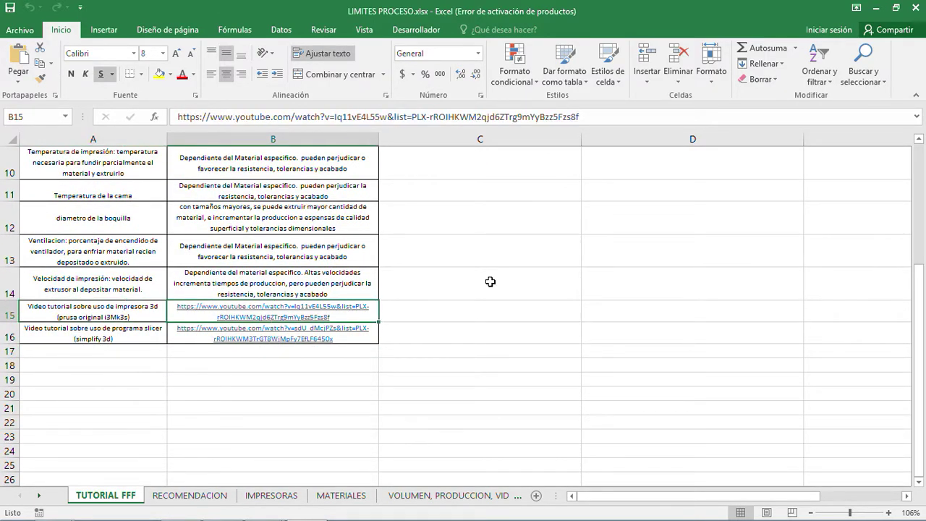
{"action": "key", "text": "Left"}
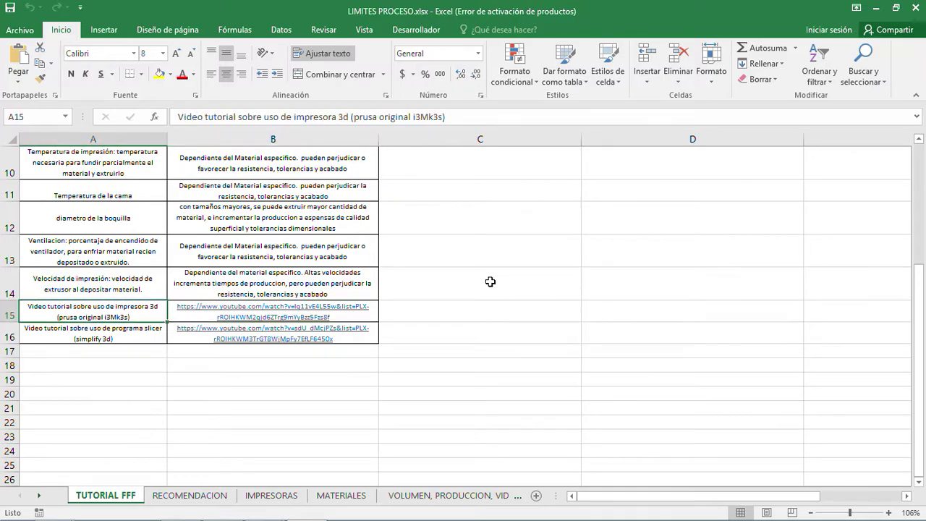
{"action": "key", "text": "Down"}
{"action": "key", "text": "Right"}
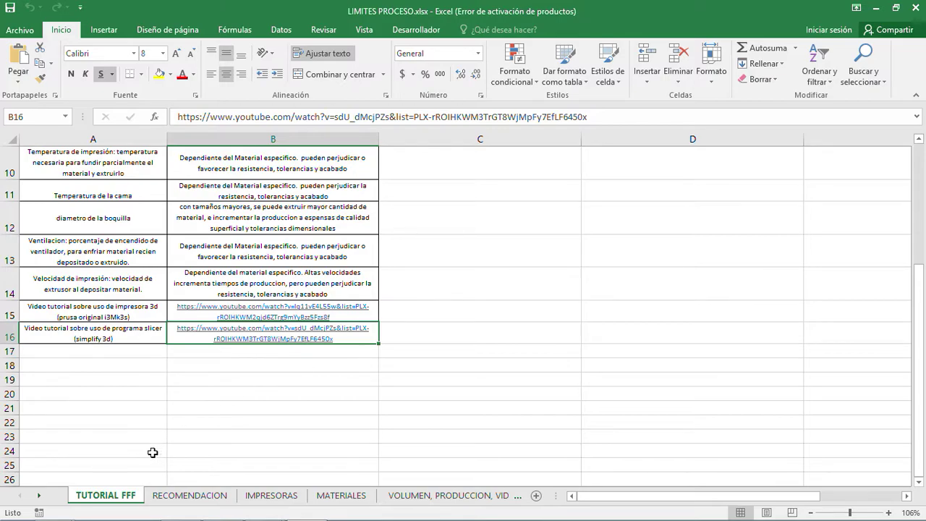
Open the RECOMENDACION sheet and look through the design stage recommendations and the first database descriptions down to row 9
{"action": "left_click", "coordinate": [174, 501]}
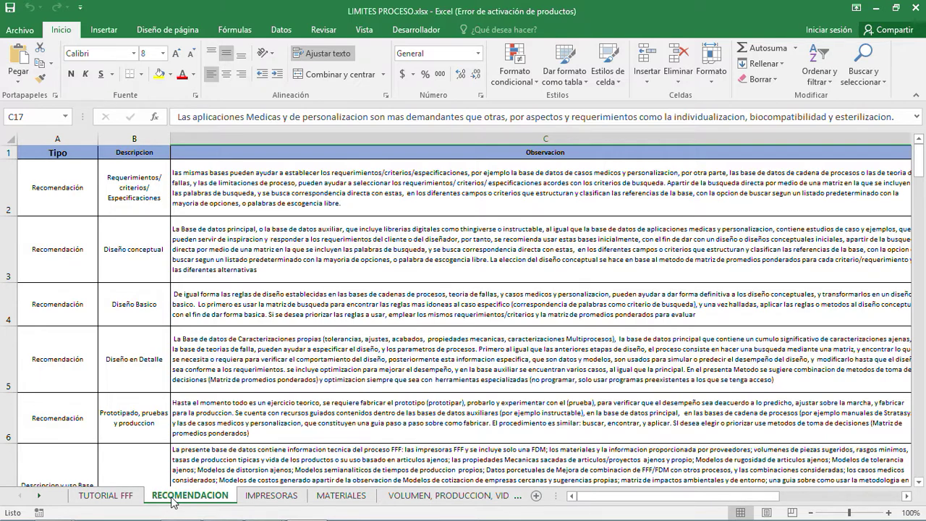
{"action": "left_click", "coordinate": [281, 391]}
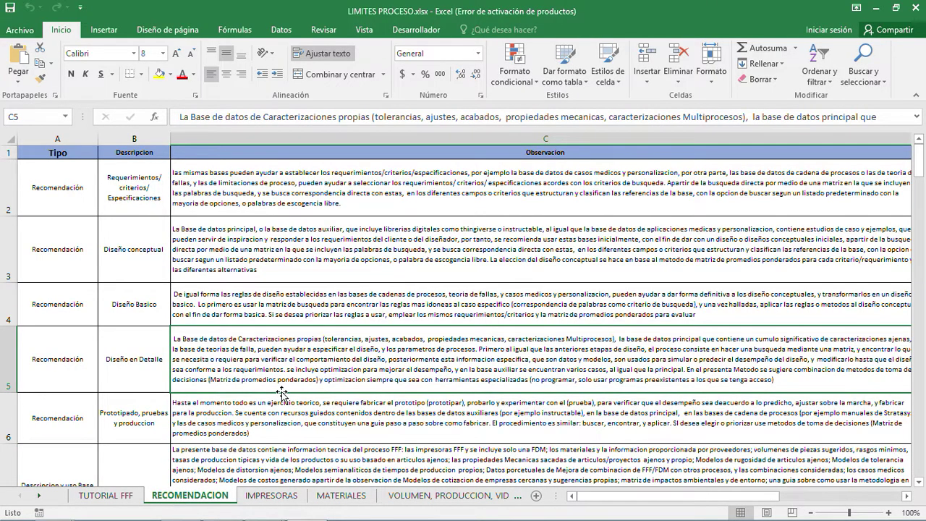
{"action": "key", "text": "Down"}
{"action": "key", "text": "Down"}
{"action": "key", "text": "Down"}
{"action": "key", "text": "Down"}
{"action": "key", "text": "Left"}
{"action": "key", "text": "Left"}
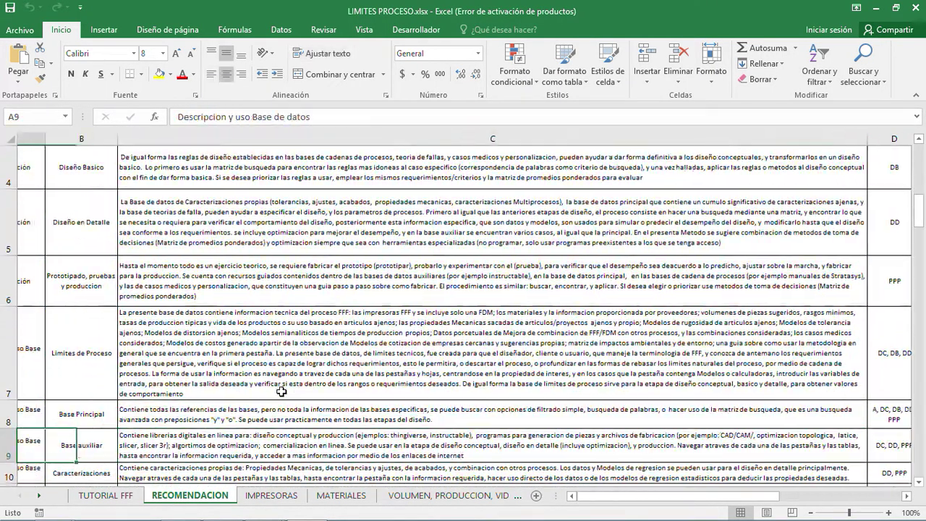
Look through the remaining database description rows down to the Ensamble vs Consolidacion/Descomposicion recommendation in row 15
{"action": "key", "text": "Down"}
{"action": "key", "text": "Down"}
{"action": "key", "text": "Down"}
{"action": "key", "text": "Down"}
{"action": "key", "text": "Down"}
{"action": "key", "text": "Down"}
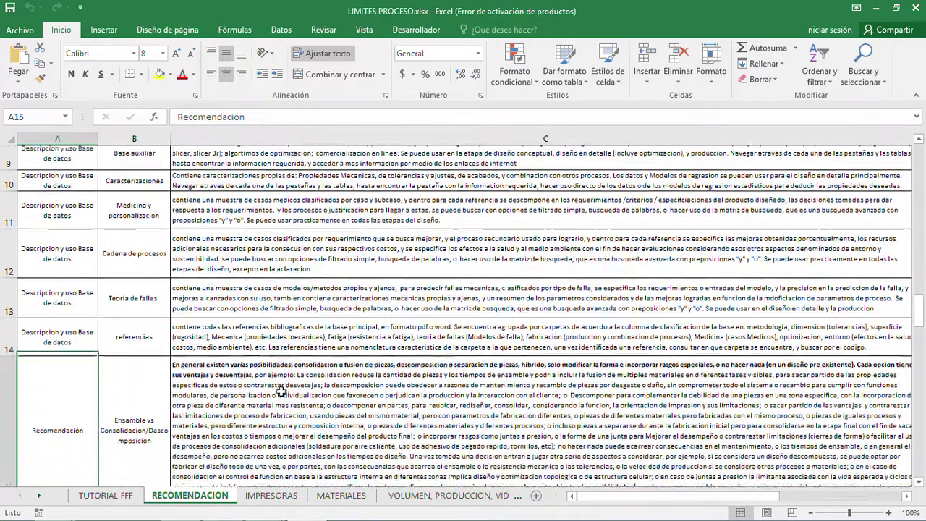
Read the Ensamble vs Consolidacion/Descomposicion recommendation across columns A to C in row 15
{"action": "key", "text": "Right"}
{"action": "key", "text": "Right"}
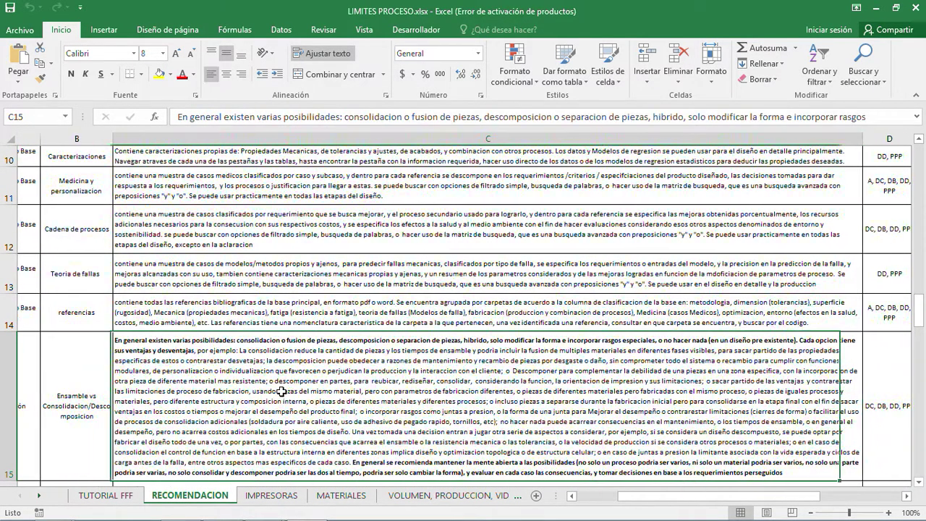
{"action": "key", "text": "Left"}
{"action": "key", "text": "Left"}
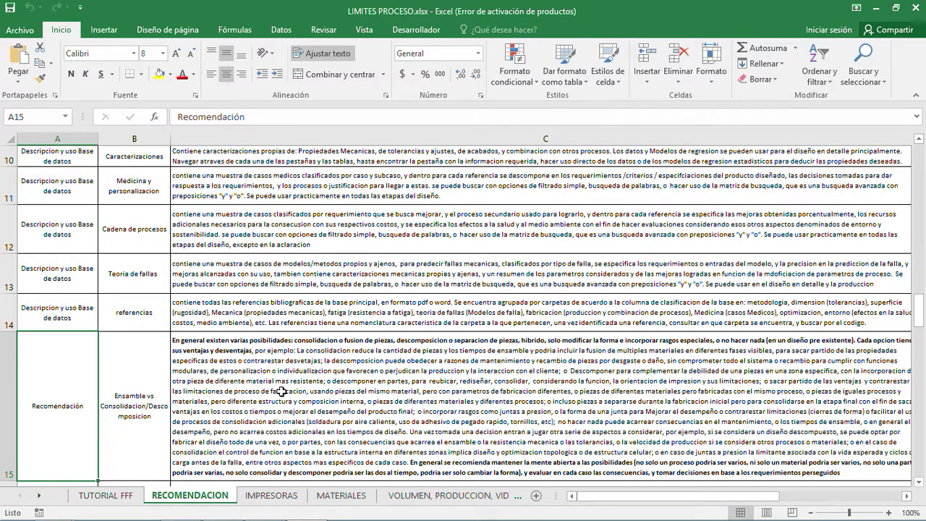
{"action": "key", "text": "Right"}
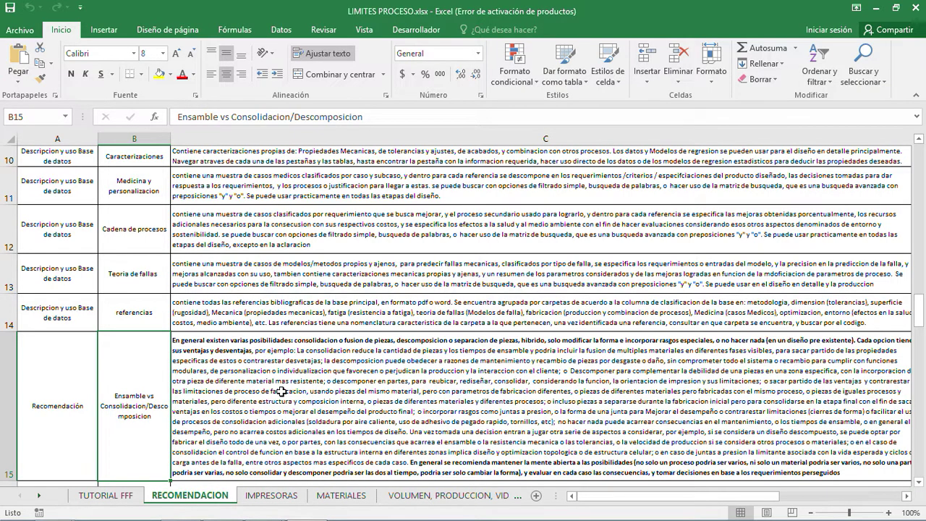
Review the recommendations on process chains, medical applications, failure theory, and health and sustainability in rows 16 to 19
{"action": "key", "text": "Down"}
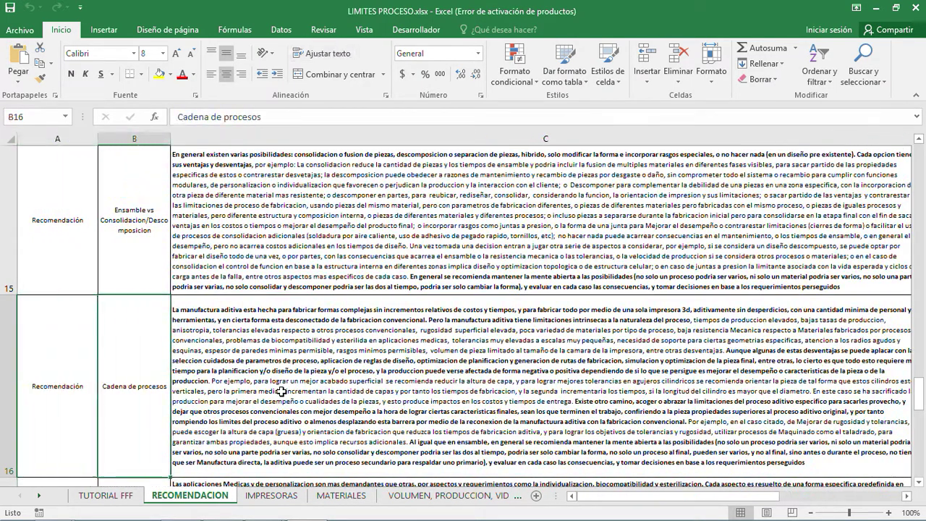
{"action": "key", "text": "Down"}
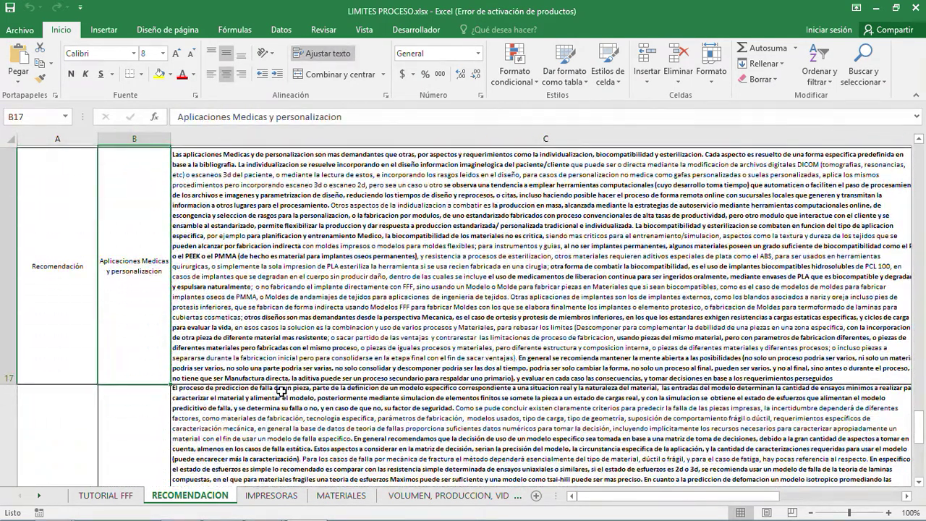
{"action": "key", "text": "Down"}
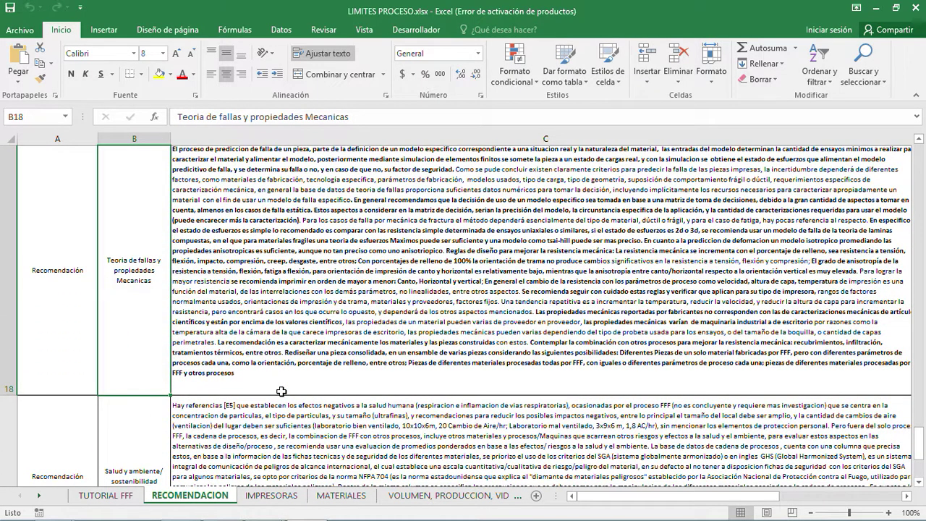
{"action": "key", "text": "Down"}
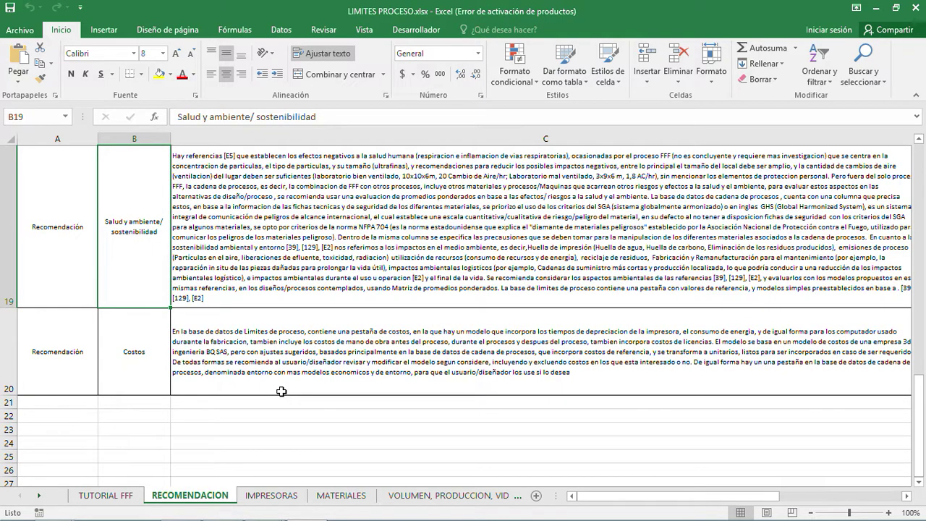
Read the Costos recommendation in row 20 across to its Fase de uso column
{"action": "key", "text": "Down"}
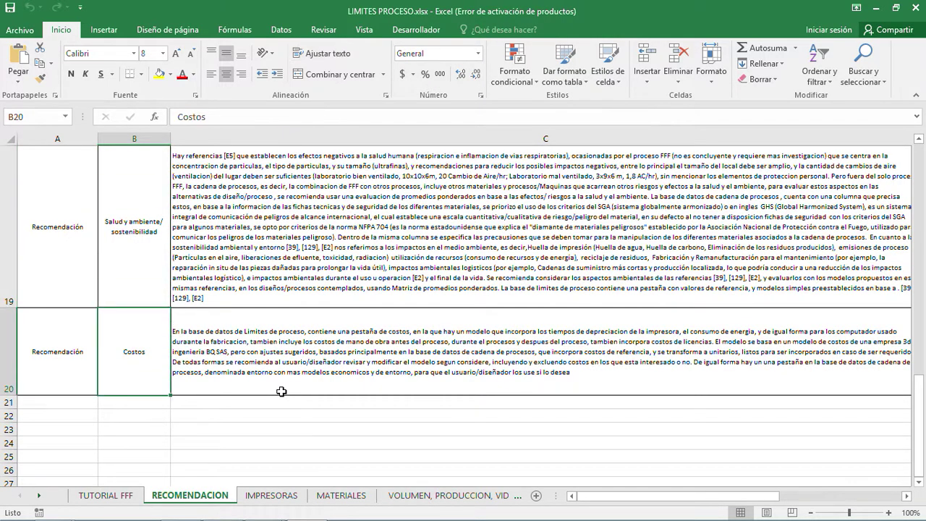
{"action": "key", "text": "Right"}
{"action": "key", "text": "Left"}
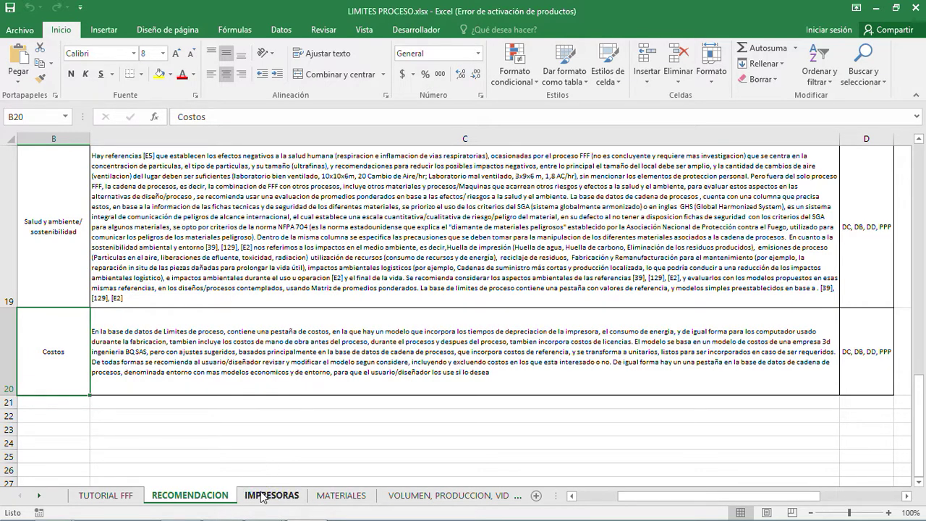
Return to the start of the RECOMENDACION sheet and examine the Tipo and Descripcion entries in row 2
{"action": "scroll", "coordinate": [774, 337], "scroll_direction": "up", "scroll_amount": 2}
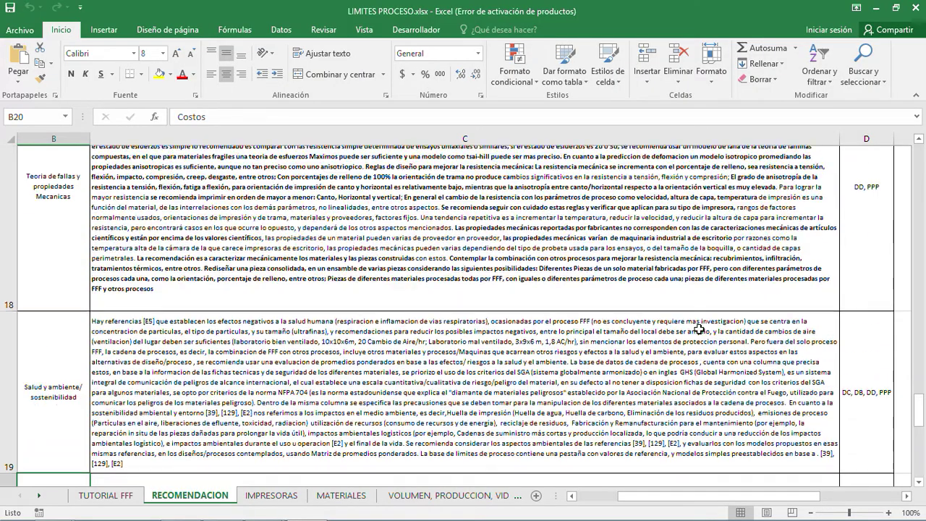
{"action": "scroll", "coordinate": [304, 358], "scroll_direction": "up", "scroll_amount": 5}
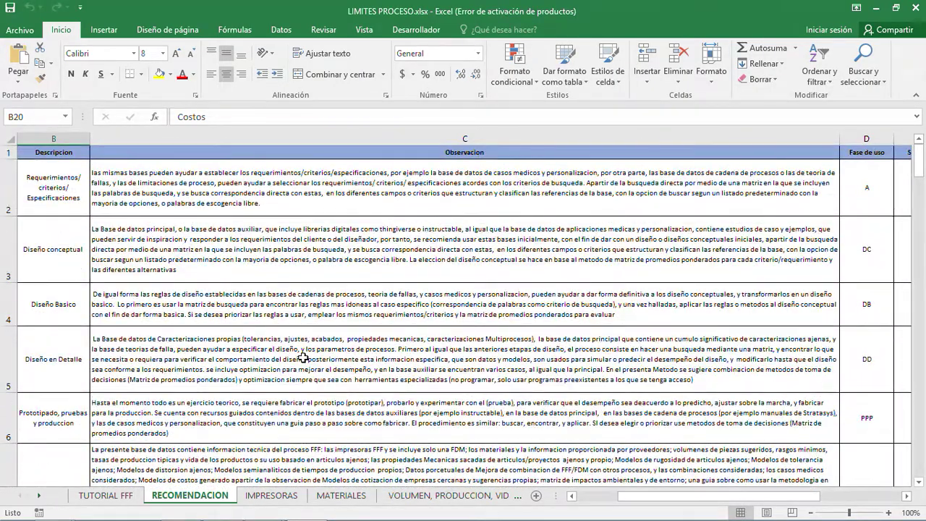
{"action": "left_click", "coordinate": [51, 187]}
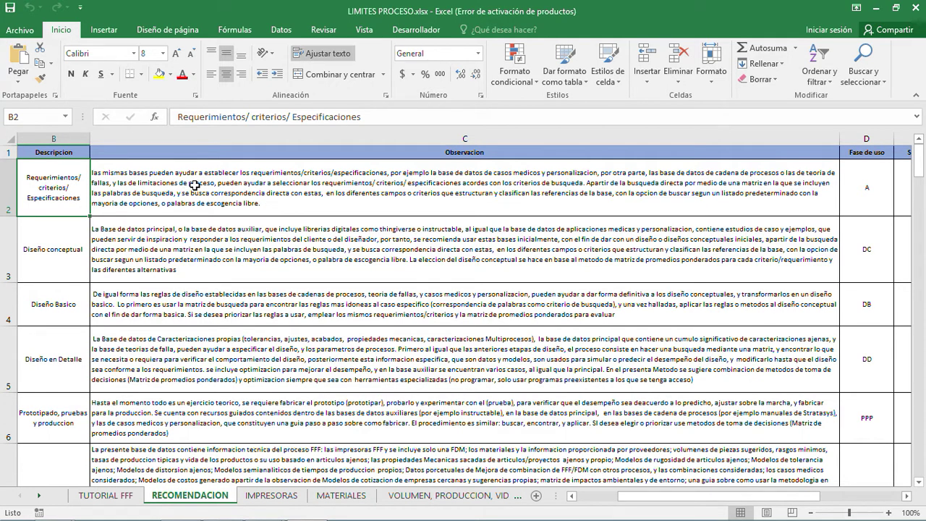
{"action": "key", "text": "Left"}
{"action": "key", "text": "Right"}
{"action": "key", "text": "Left"}
{"action": "key", "text": "Up"}
{"action": "key", "text": "Down"}
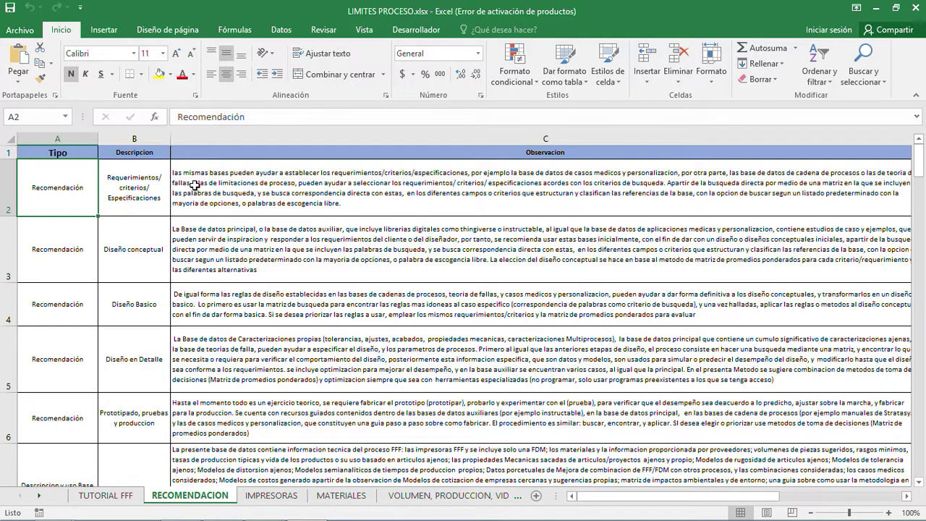
Look down the Tipo column from the Recomendación rows to the Descripcion y uso Base de datos entries in rows 7 to 9
{"action": "key", "text": "Down"}
{"action": "key", "text": "Down"}
{"action": "key", "text": "Down"}
{"action": "key", "text": "Down"}
{"action": "key", "text": "Down"}
{"action": "key", "text": "Down"}
{"action": "key", "text": "Down"}
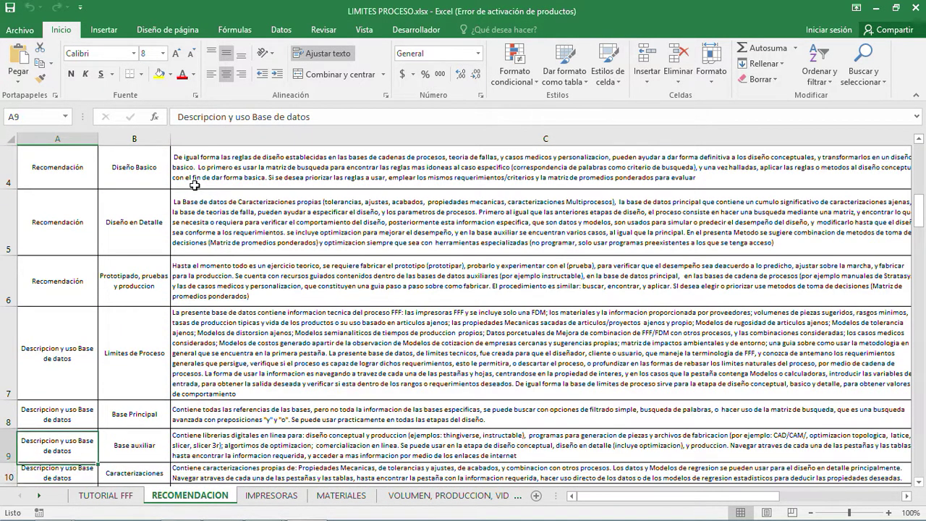
{"action": "key", "text": "Up"}
{"action": "key", "text": "Up"}
{"action": "key", "text": "Up"}
{"action": "key", "text": "Down"}
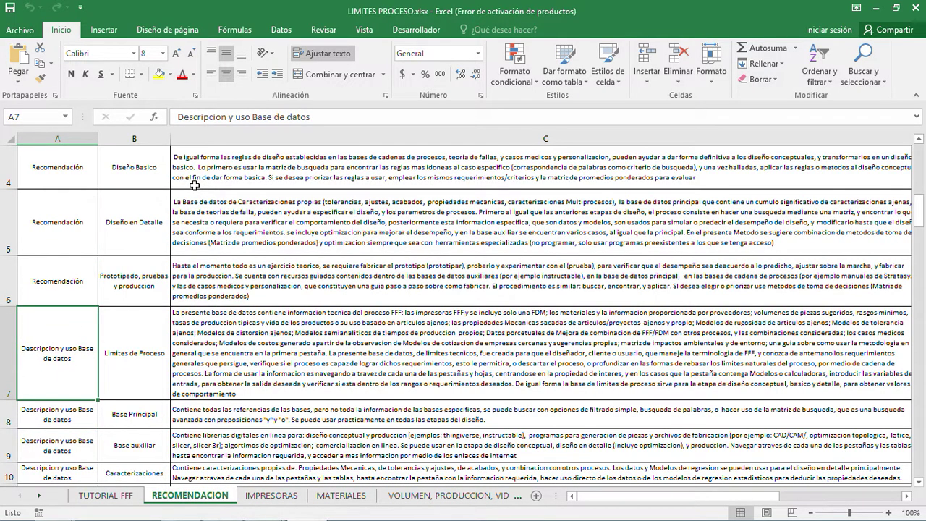
Check the remaining Tipo entries below row 7, including the Recomendación rows from row 15, and return to A2
{"action": "key", "text": "Down"}
{"action": "key", "text": "Down"}
{"action": "key", "text": "Down"}
{"action": "key", "text": "Down"}
{"action": "key", "text": "Down"}
{"action": "key", "text": "Down"}
{"action": "key", "text": "Down"}
{"action": "key", "text": "Down"}
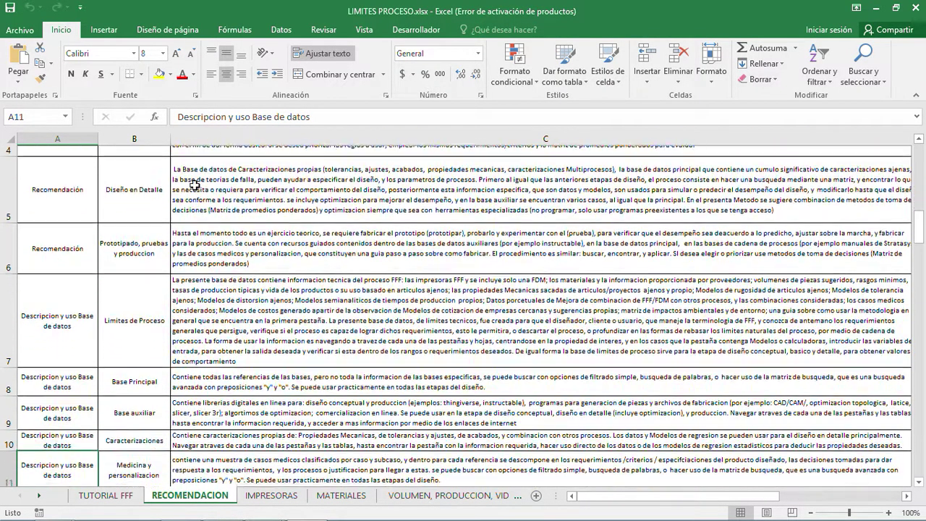
{"action": "key", "text": "Down"}
{"action": "key", "text": "Up"}
{"action": "key", "text": "Up"}
{"action": "key", "text": "Up"}
{"action": "key", "text": "Up"}
{"action": "key", "text": "Up"}
{"action": "key", "text": "Up"}
{"action": "key", "text": "Up"}
{"action": "key", "text": "Up"}
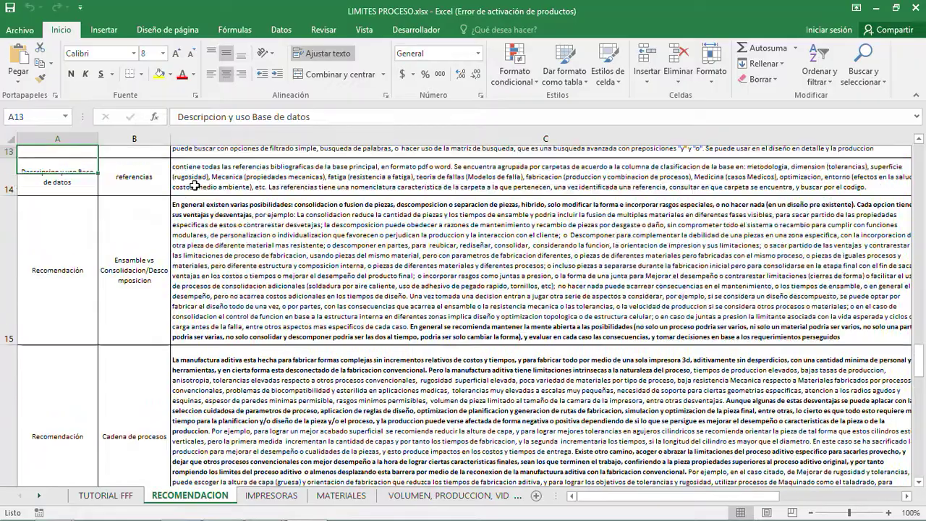
{"action": "key", "text": "Up"}
{"action": "key", "text": "Up"}
{"action": "key", "text": "Up"}
{"action": "key", "text": "Up"}
{"action": "key", "text": "Up"}
{"action": "key", "text": "Up"}
{"action": "key", "text": "Up"}
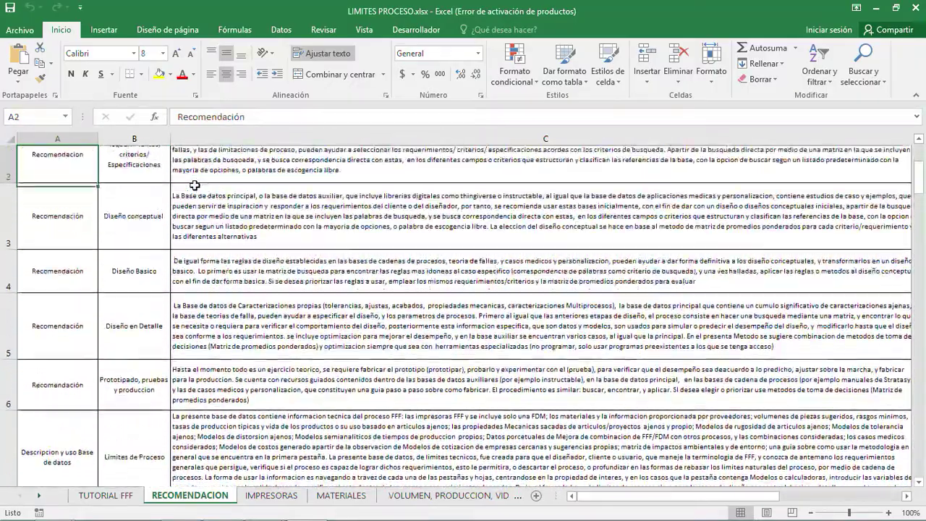
Review the Descripcion column from Requerimientos/criterios/Especificaciones down to the Limites de Proceso row and return to its header
{"action": "key", "text": "Right"}
{"action": "key", "text": "Down"}
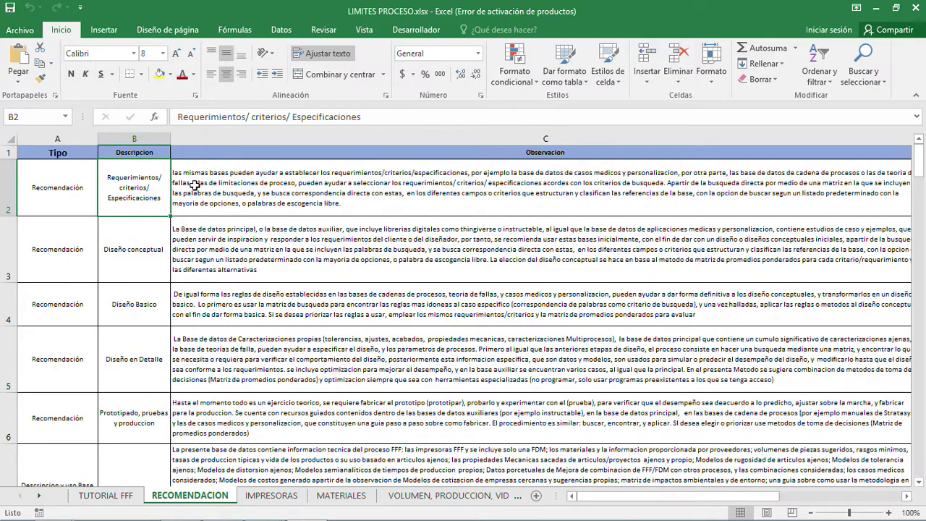
{"action": "key", "text": "Down"}
{"action": "key", "text": "Down"}
{"action": "key", "text": "Down"}
{"action": "key", "text": "Down"}
{"action": "key", "text": "Down"}
{"action": "key", "text": "Up"}
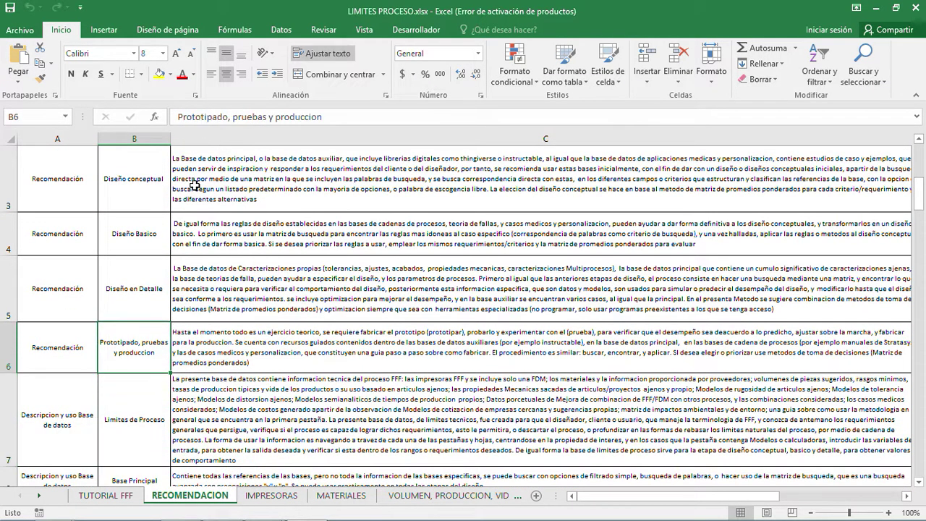
{"action": "key", "text": "Up"}
{"action": "key", "text": "Up"}
{"action": "key", "text": "Up"}
{"action": "key", "text": "Up"}
{"action": "key", "text": "Up"}
Examine the Observacion, Fase de uso and Simbolo column headers in row 1
{"action": "key", "text": "Right"}
{"action": "key", "text": "Right"}
{"action": "key", "text": "Left"}
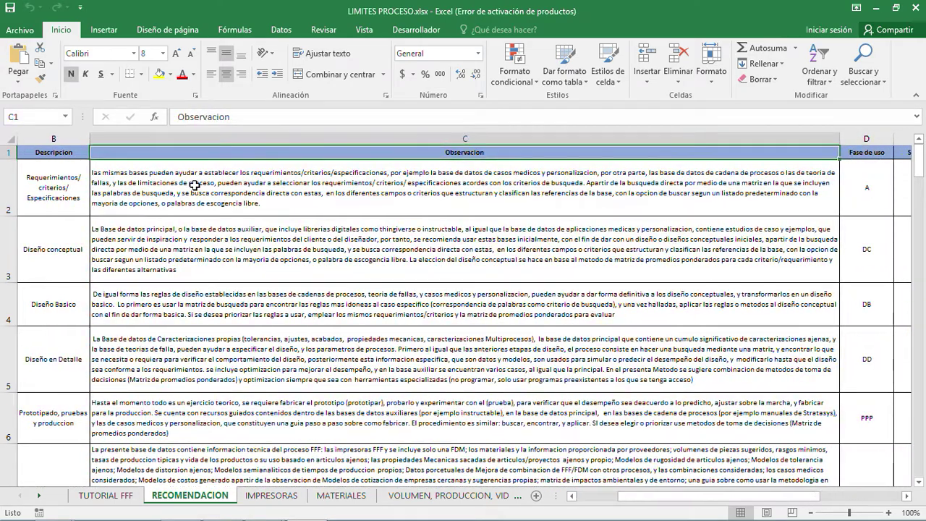
{"action": "key", "text": "Down"}
{"action": "key", "text": "Up"}
{"action": "key", "text": "Right"}
{"action": "key", "text": "Right"}
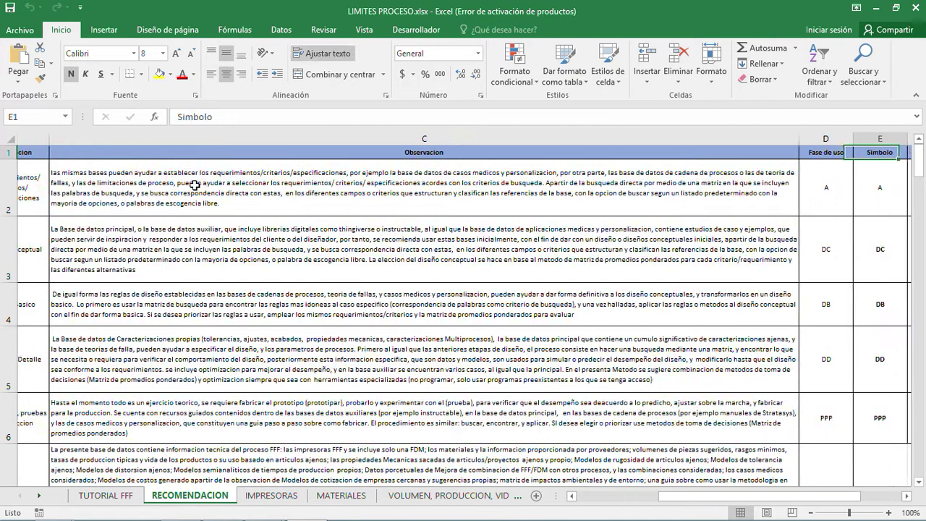
{"action": "key", "text": "Right"}
{"action": "key", "text": "Left"}
{"action": "key", "text": "Left"}
{"action": "key", "text": "Left"}
{"action": "key", "text": "Right"}
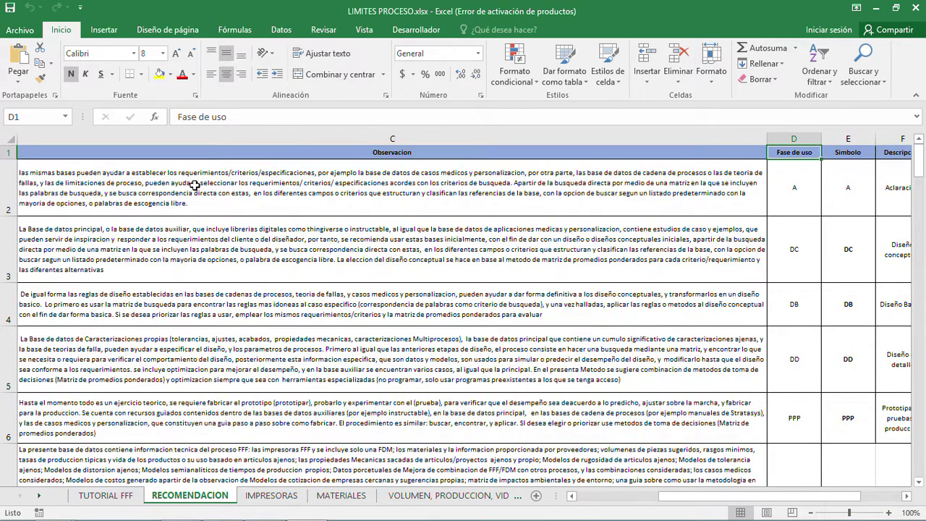
Compare the Fase de uso code A in D2 with its symbol and Aclaracion description in E2 and F2
{"action": "key", "text": "Down"}
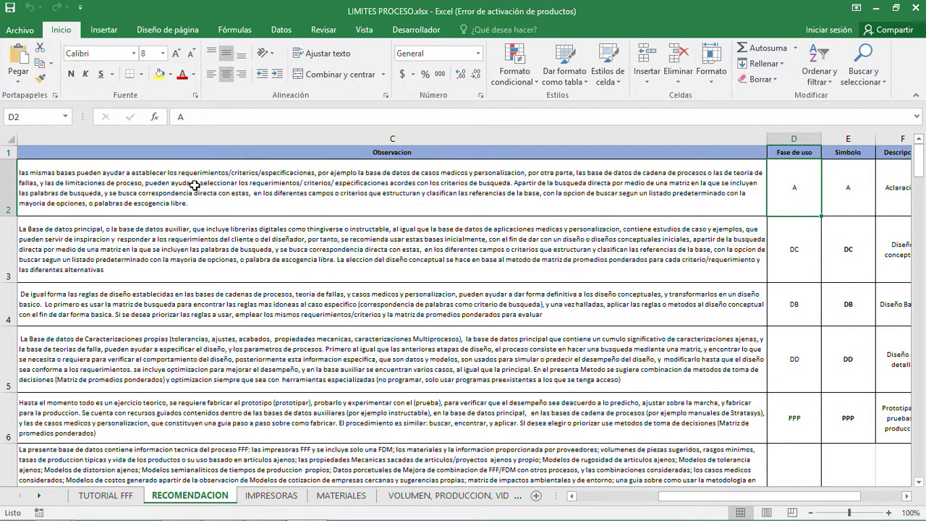
{"action": "scroll", "coordinate": [194, 185], "scroll_direction": "right", "scroll_amount": 3}
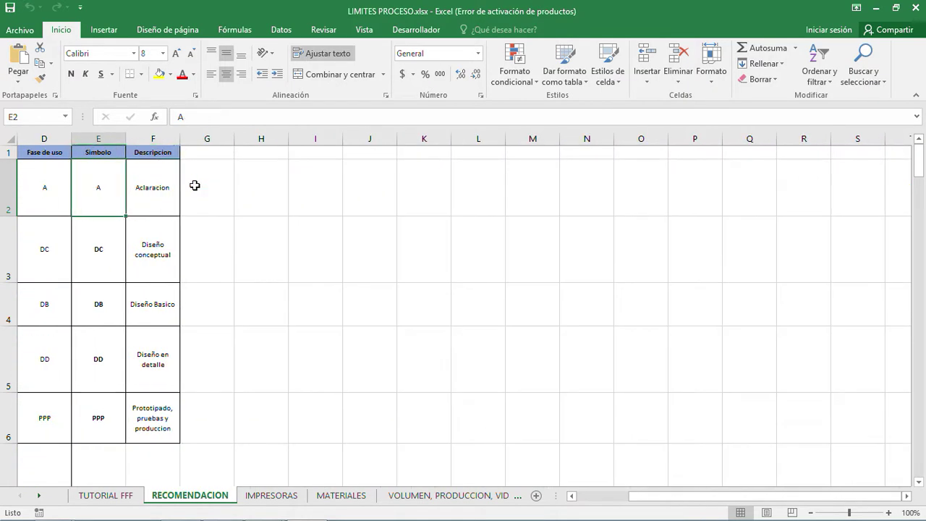
{"action": "scroll", "coordinate": [195, 185], "scroll_direction": "left", "scroll_amount": 3}
{"action": "key", "text": "Right"}
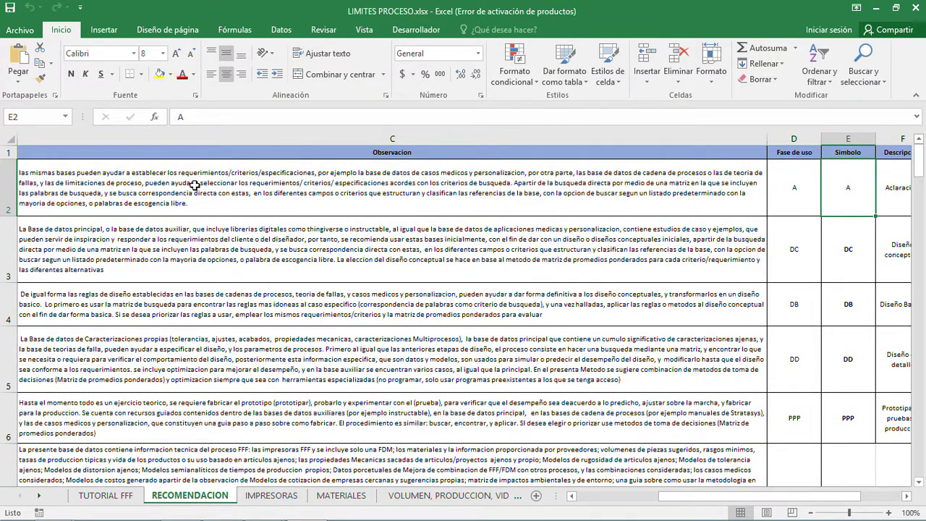
{"action": "scroll", "coordinate": [194, 185], "scroll_direction": "right", "scroll_amount": 3}
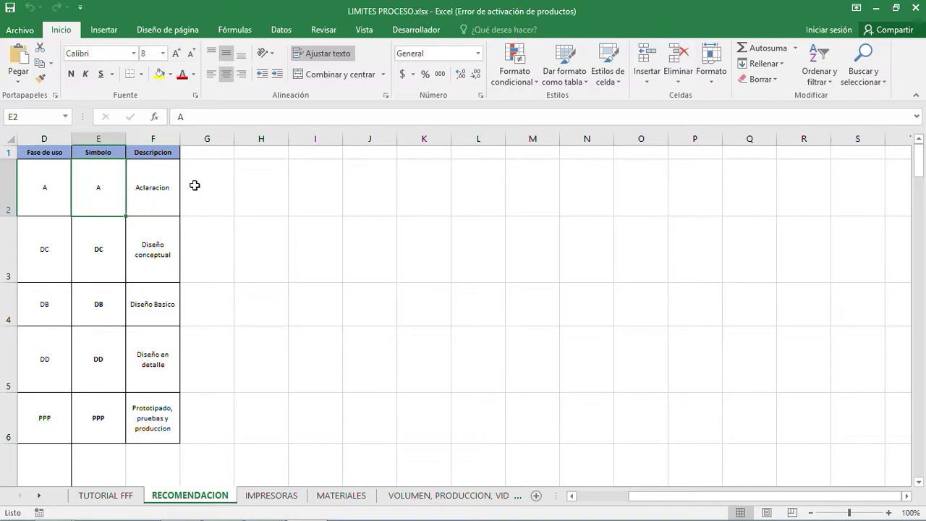
{"action": "key", "text": "Left"}
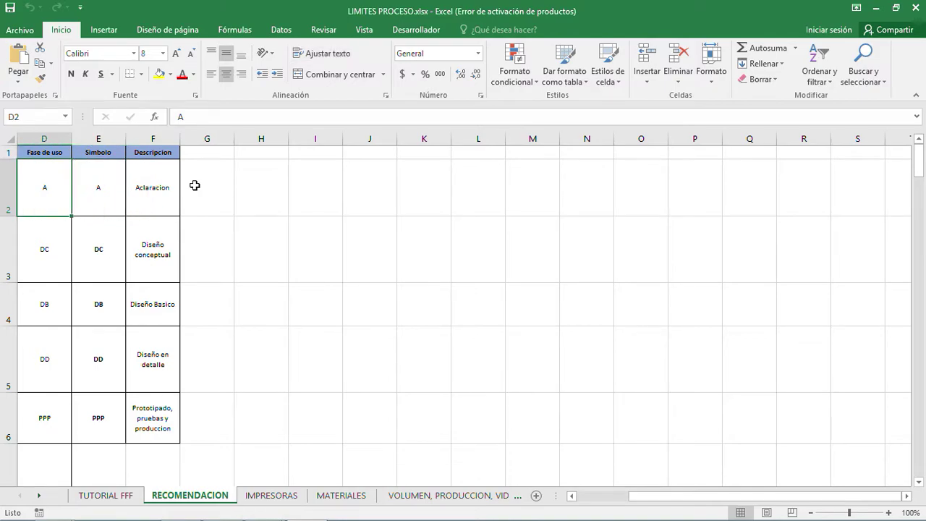
{"action": "key", "text": "Right"}
{"action": "key", "text": "Right"}
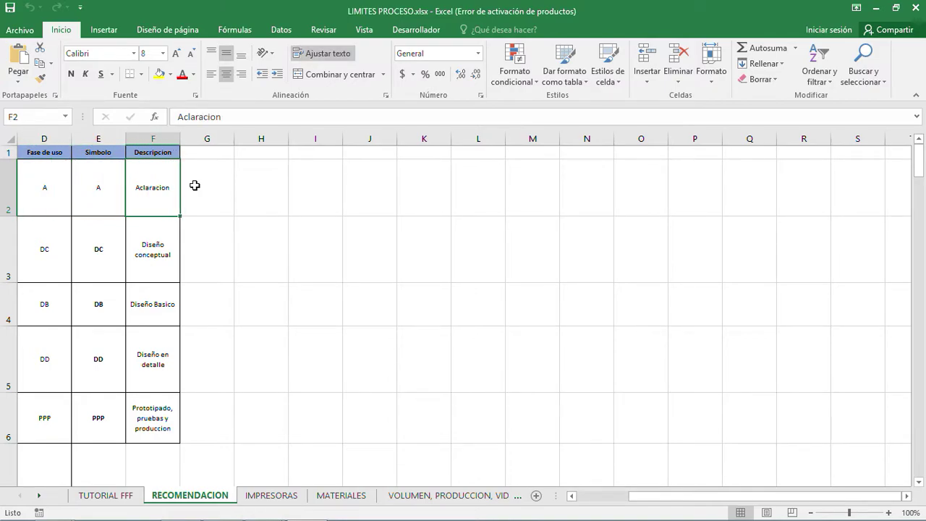
Review the design phase descriptions in F3 to F6 and match the last one with its PPP code in D6
{"action": "key", "text": "Down"}
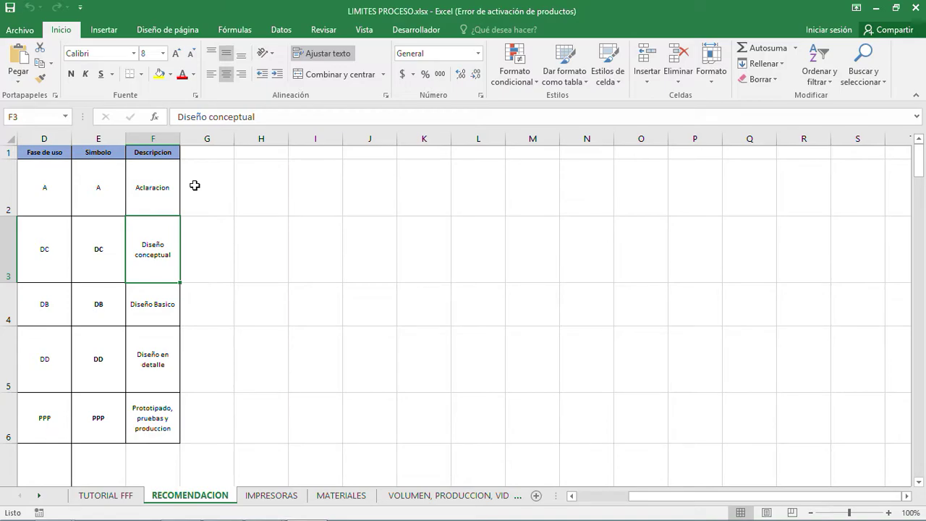
{"action": "key", "text": "Down"}
{"action": "key", "text": "Down"}
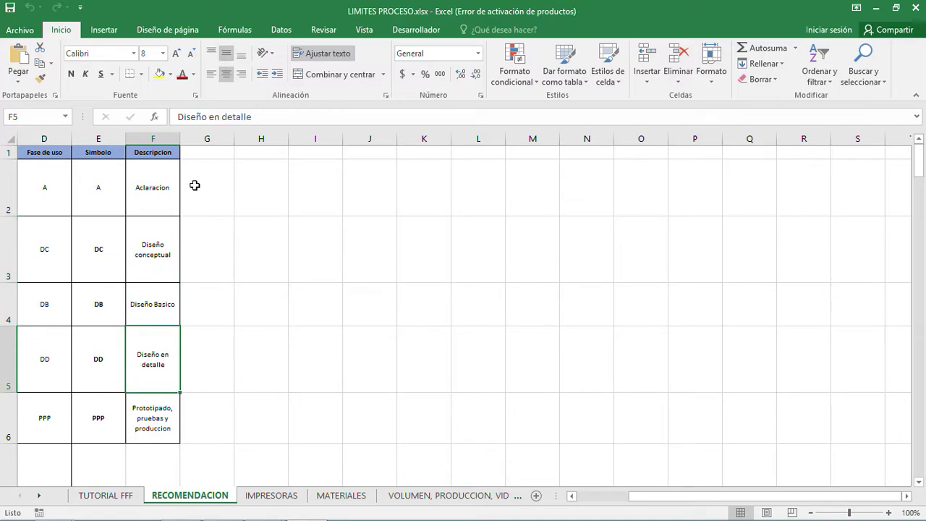
{"action": "key", "text": "Down"}
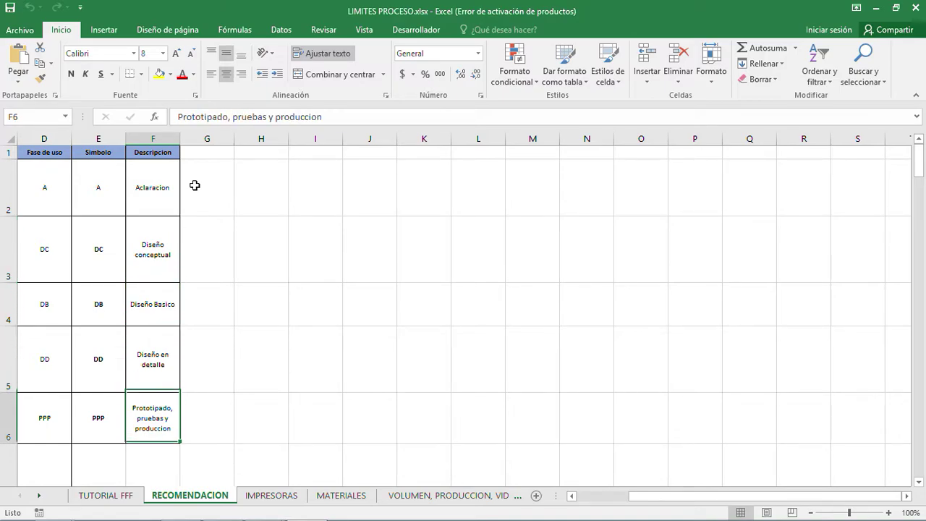
{"action": "key", "text": "Left"}
{"action": "key", "text": "Left"}
{"action": "key", "text": "Left"}
{"action": "key", "text": "Left"}
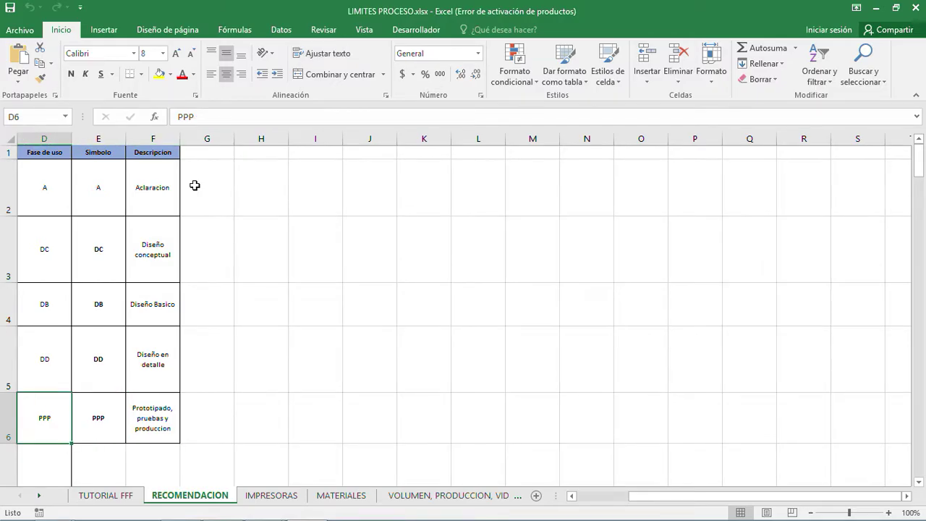
Examine the Fase de uso codes assigned to the database descriptions in rows 7 to 10, ending on D7
{"action": "scroll", "coordinate": [194, 185], "scroll_direction": "right", "scroll_amount": 2}
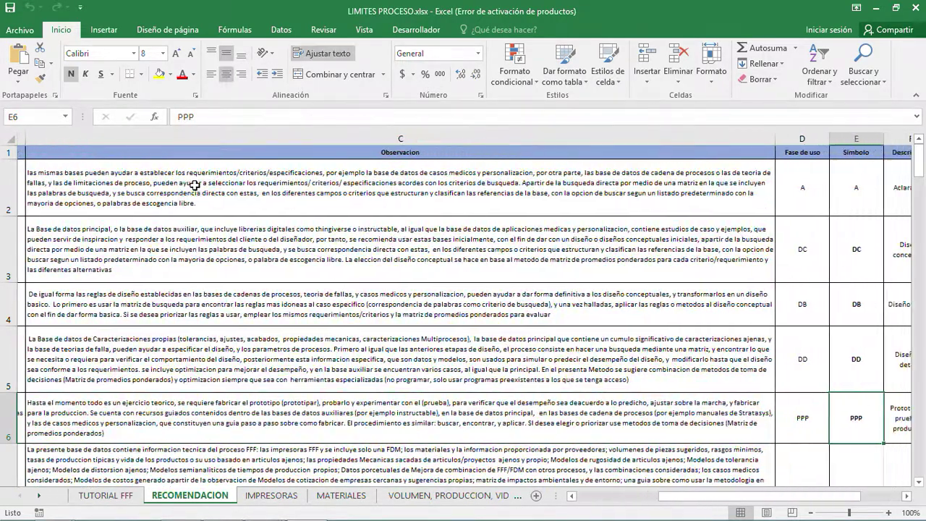
{"action": "key", "text": "Down"}
{"action": "key", "text": "Down"}
{"action": "key", "text": "Down"}
{"action": "key", "text": "Down"}
{"action": "key", "text": "Down"}
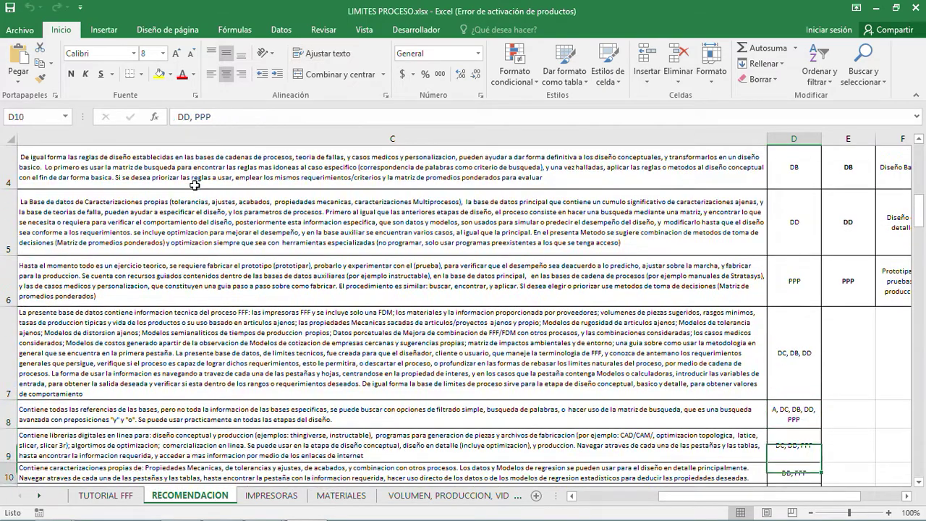
{"action": "key", "text": "Up"}
{"action": "key", "text": "Up"}
{"action": "key", "text": "Up"}
{"action": "key", "text": "Up"}
{"action": "key", "text": "Up"}
{"action": "key", "text": "Down"}
{"action": "key", "text": "Down"}
{"action": "key", "text": "Up"}
{"action": "key", "text": "Left"}
{"action": "key", "text": "Right"}
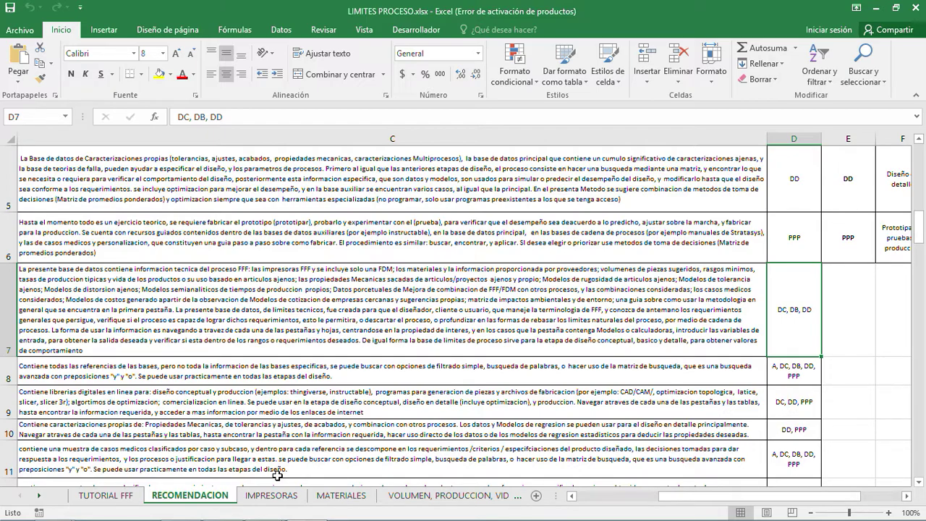
Read the Limites de Proceso database entry in row 7 from its description in column B to its observation in column C
{"action": "key", "text": "Left"}
{"action": "key", "text": "Left"}
{"action": "key", "text": "Right"}
{"action": "key", "text": "Left"}
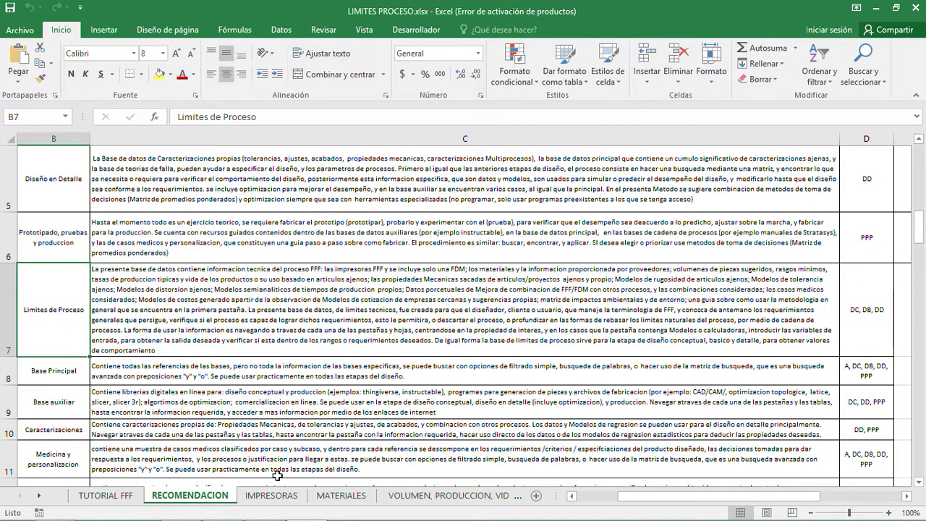
{"action": "key", "text": "Left"}
{"action": "key", "text": "Right"}
{"action": "key", "text": "Right"}
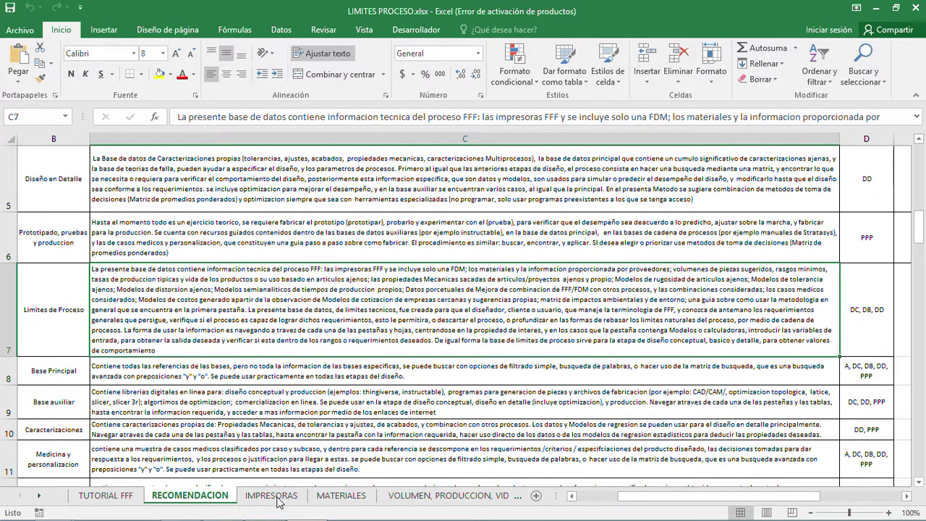
Open the IMPRESORAS sheet and select the Prusa Original, I3Mk2s printer in A2
{"action": "left_click", "coordinate": [278, 499]}
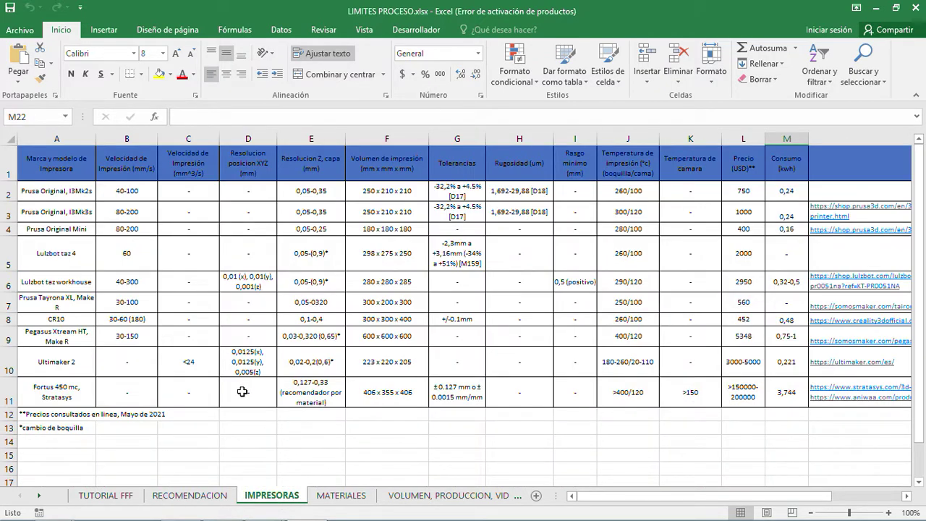
{"action": "left_click_drag", "start_coordinate": [603, 500], "coordinate": [569, 506]}
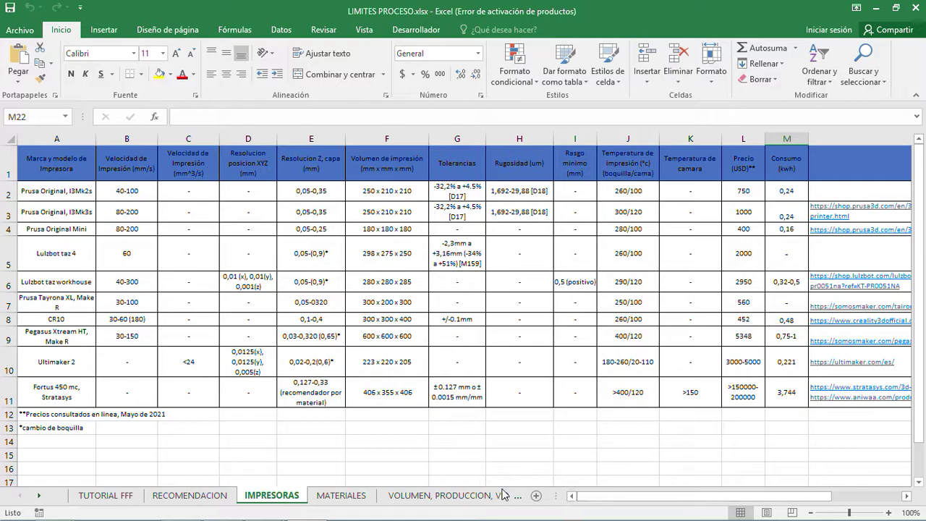
{"action": "scroll", "coordinate": [174, 367], "scroll_direction": "down", "scroll_amount": 1}
{"action": "scroll", "coordinate": [174, 367], "scroll_direction": "up", "scroll_amount": 1}
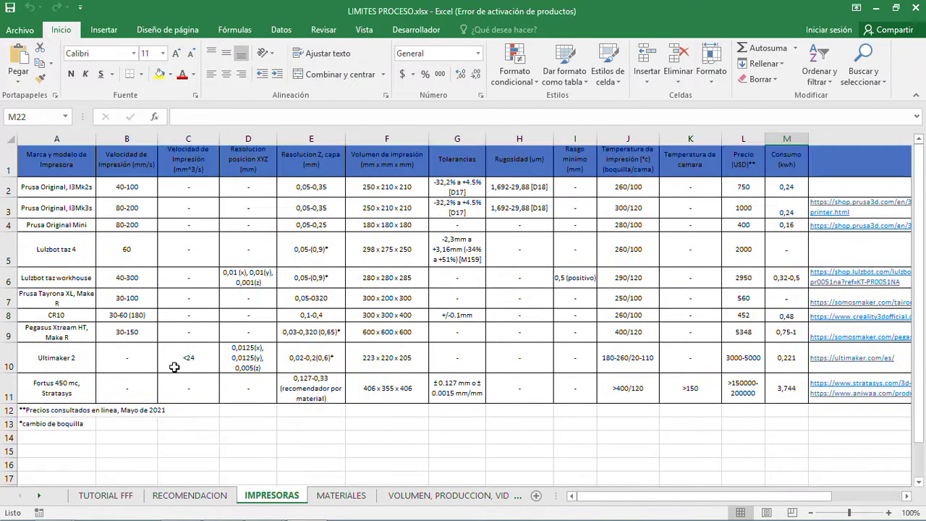
{"action": "left_click", "coordinate": [66, 191]}
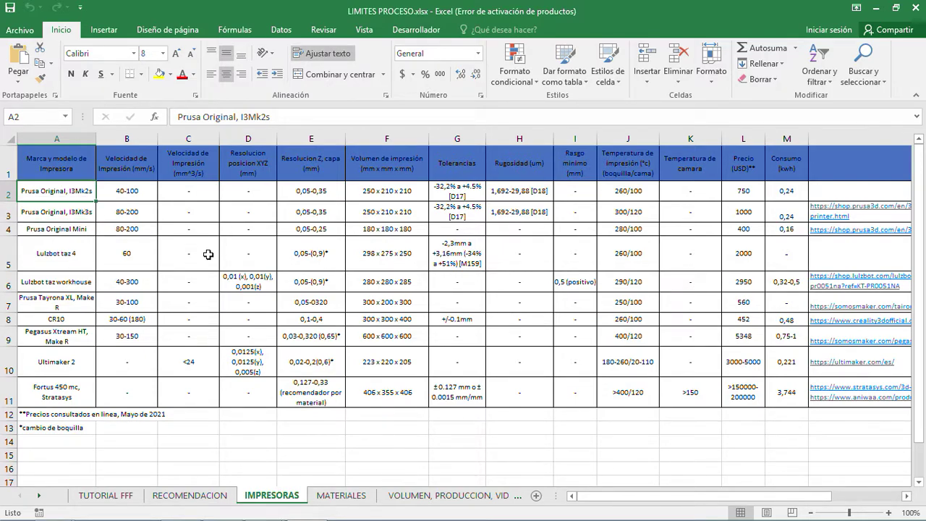
Examine the row 2 printer's values from print speed in B2 through position resolution to Z layer resolution in E2
{"action": "key", "text": "Right"}
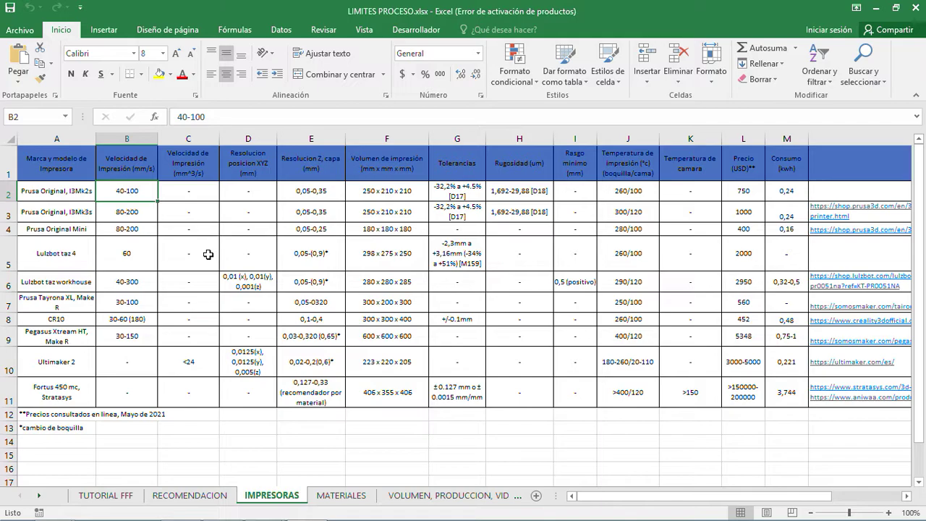
{"action": "key", "text": "Right"}
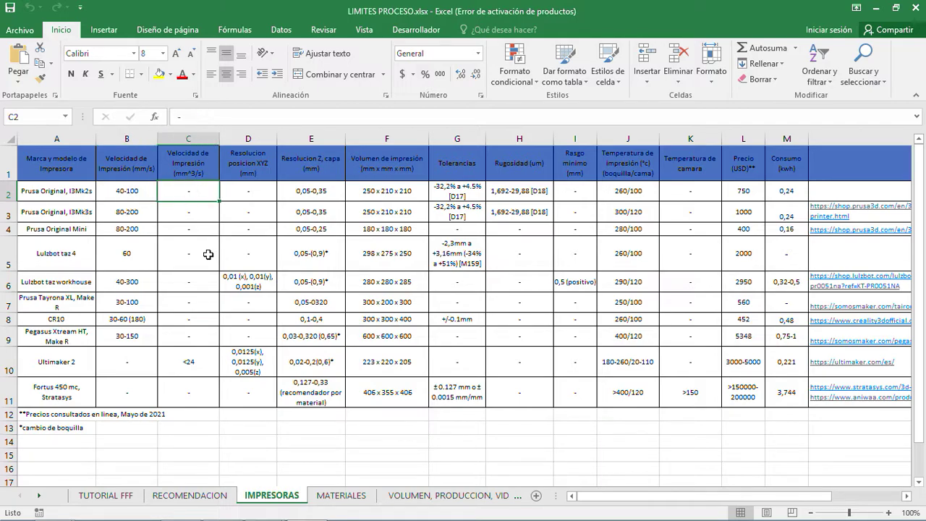
{"action": "key", "text": "Left"}
{"action": "key", "text": "Right"}
{"action": "key", "text": "Right"}
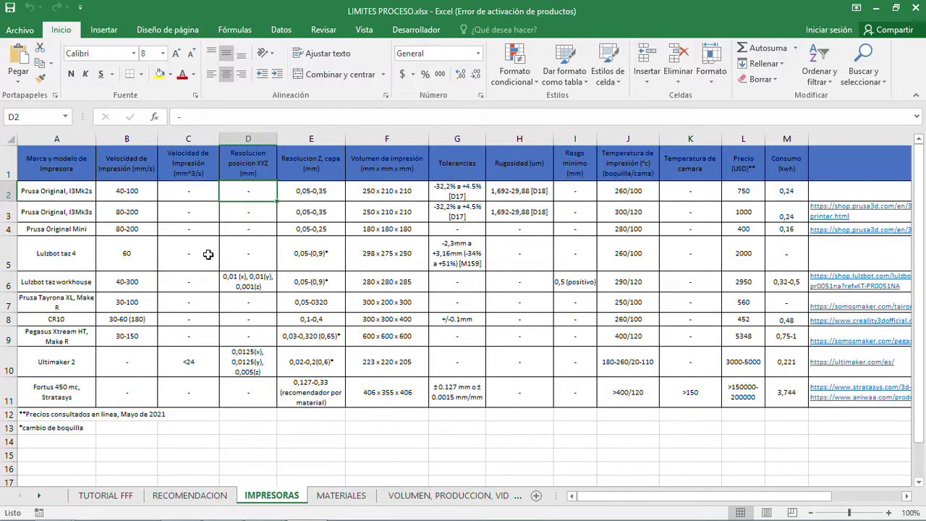
{"action": "key", "text": "Right"}
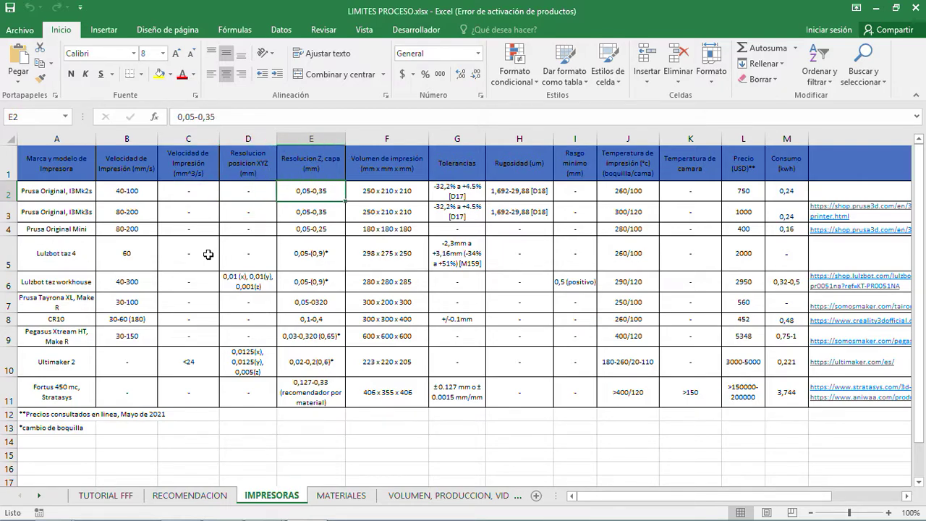
Review the row 2 printer's build volume, tolerances, roughness and minimum feature, moving from F2 to I2
{"action": "key", "text": "Right"}
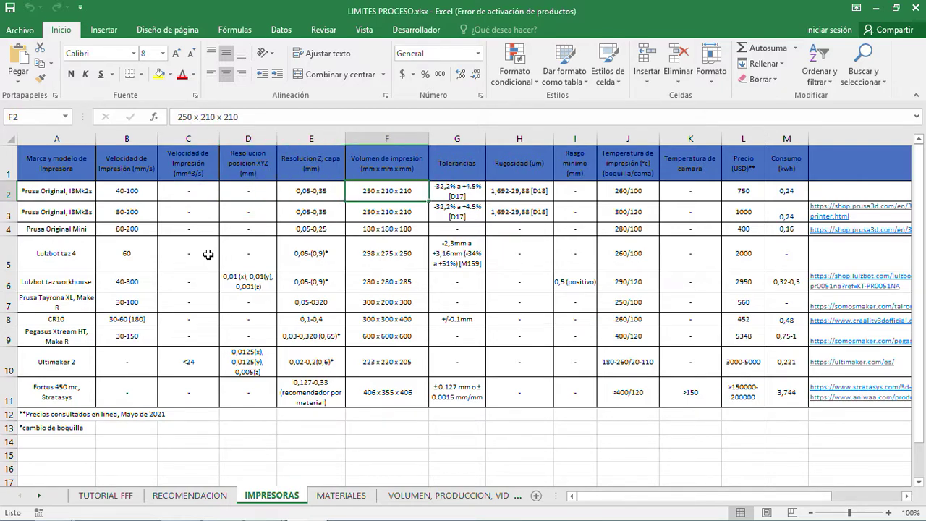
{"action": "key", "text": "Right"}
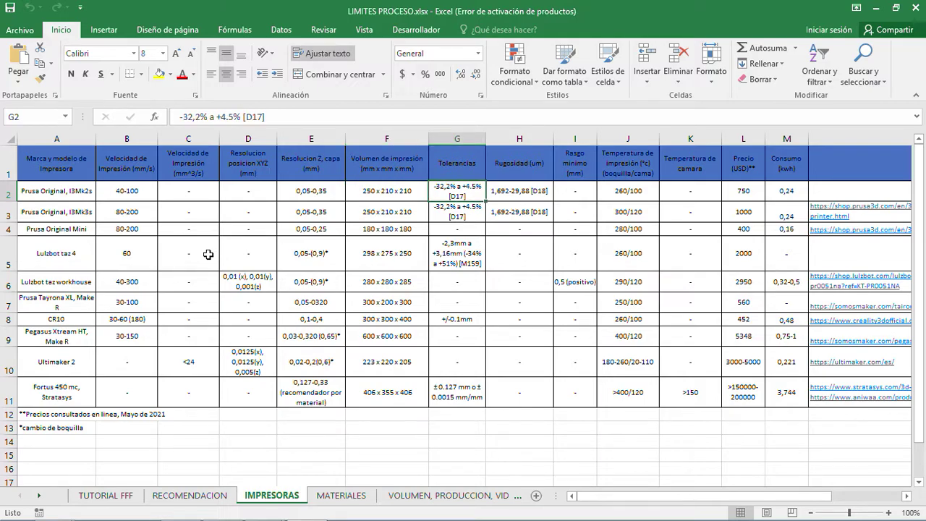
{"action": "key", "text": "Right"}
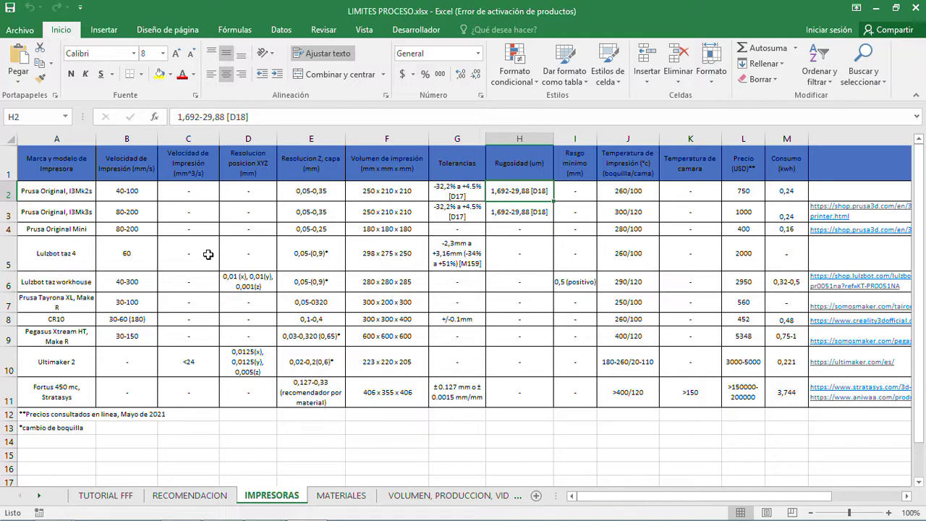
{"action": "key", "text": "Right"}
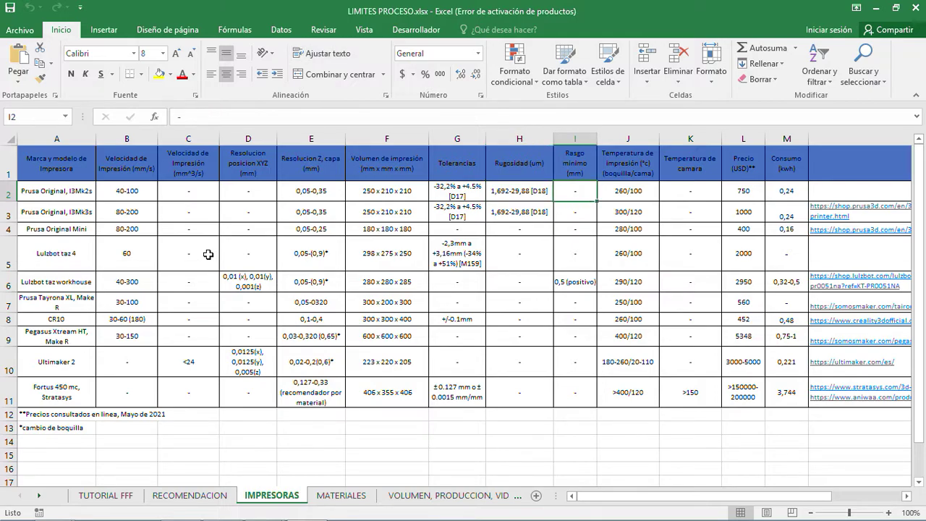
Review the row 2 printer's temperatures, price, consumption and link, moving from J2 to N2
{"action": "key", "text": "Right"}
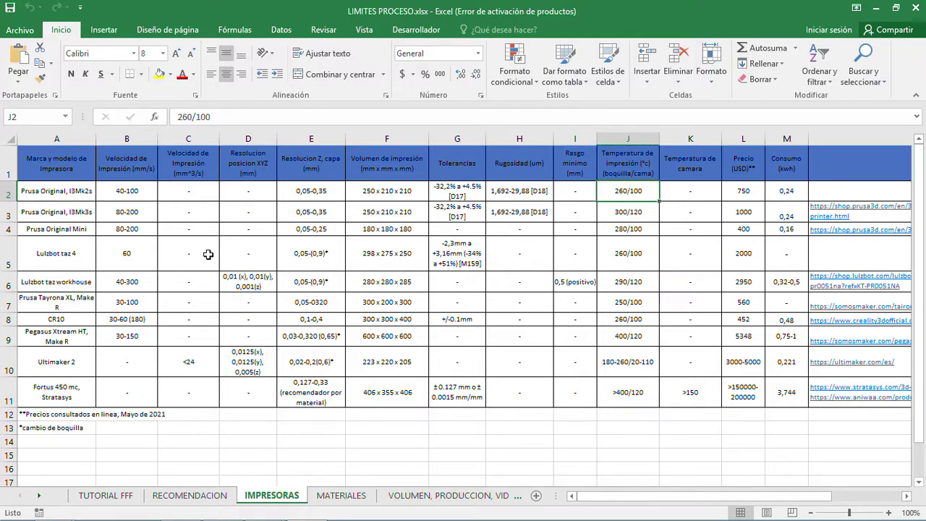
{"action": "key", "text": "Right"}
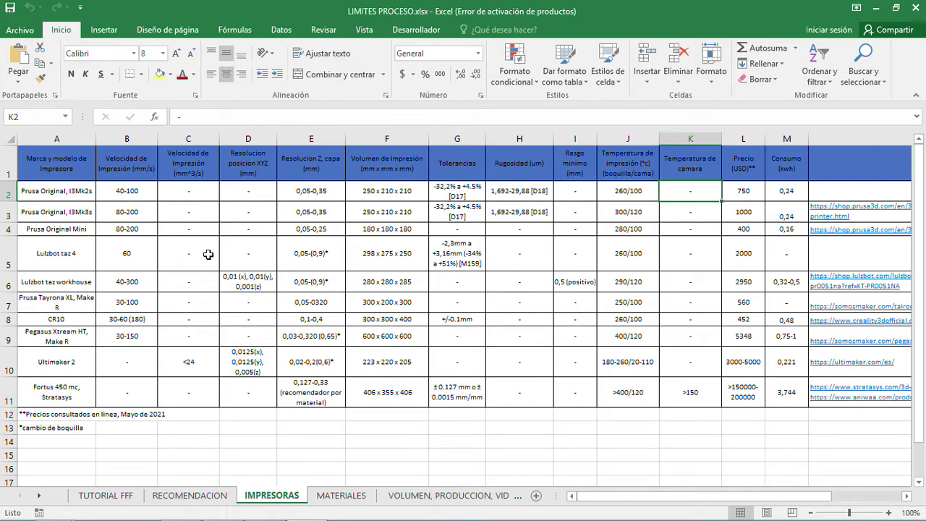
{"action": "key", "text": "Right"}
{"action": "key", "text": "Right"}
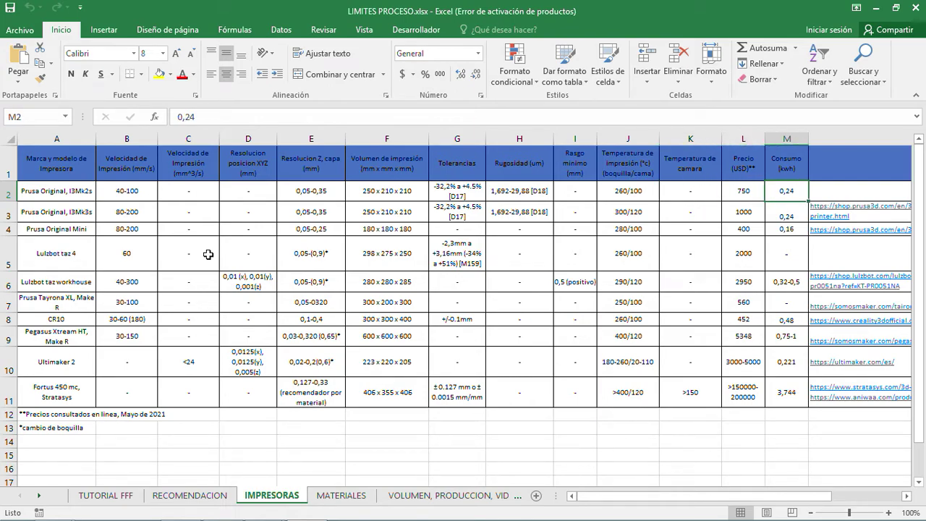
{"action": "key", "text": "Right"}
{"action": "key", "text": "Left"}
{"action": "key", "text": "Right"}
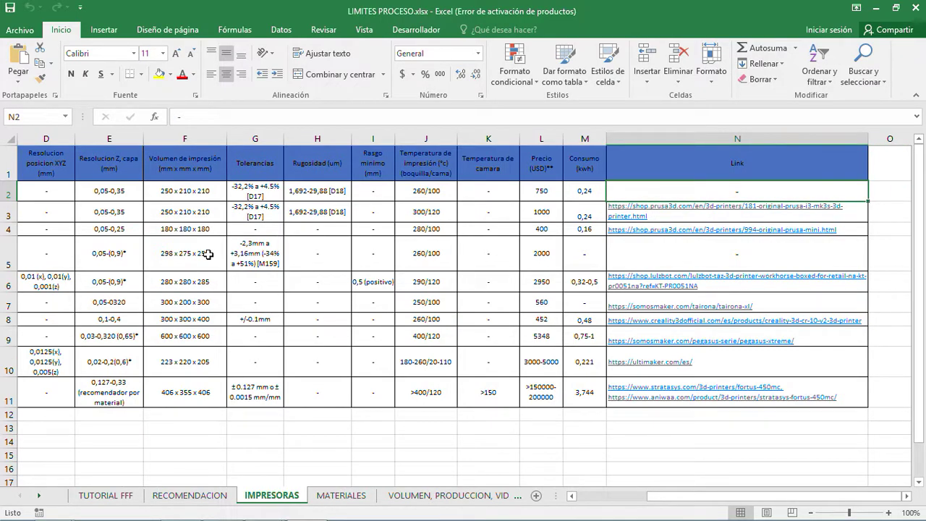
Go back along the row 2 printer parameters from the Link column to the print speed in B2
{"action": "key", "text": "Down"}
{"action": "key", "text": "Up"}
{"action": "key", "text": "Left"}
{"action": "key", "text": "Left"}
{"action": "key", "text": "Left"}
{"action": "key", "text": "Left"}
{"action": "key", "text": "Left"}
{"action": "key", "text": "Left"}
{"action": "key", "text": "Left"}
{"action": "key", "text": "Left"}
{"action": "key", "text": "Left"}
{"action": "key", "text": "Left"}
{"action": "key", "text": "Left"}
{"action": "key", "text": "Left"}
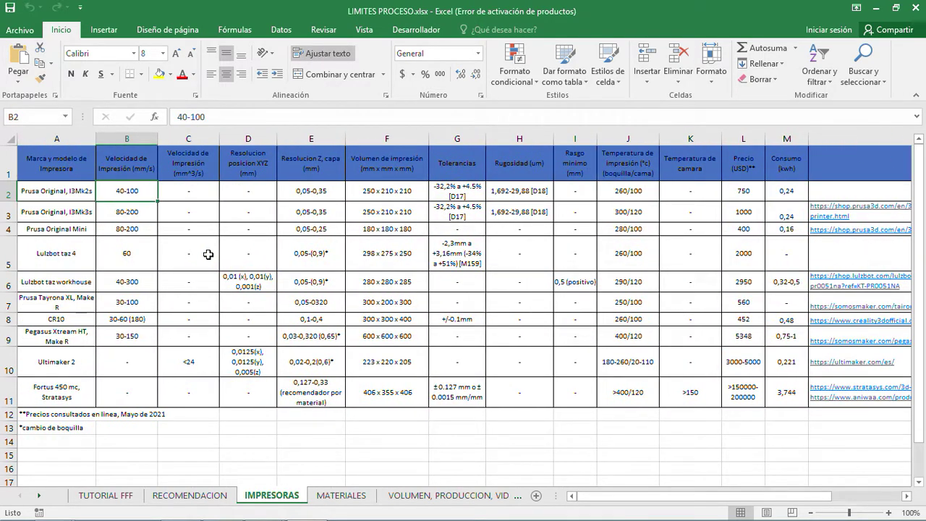
Scan the row 2 printer parameters once more from C2 through to the Link cell N2
{"action": "key", "text": "Right"}
{"action": "key", "text": "Right"}
{"action": "key", "text": "Right"}
{"action": "key", "text": "Right"}
{"action": "key", "text": "Right"}
{"action": "key", "text": "Right"}
{"action": "key", "text": "Right"}
{"action": "key", "text": "Right"}
{"action": "key", "text": "Right"}
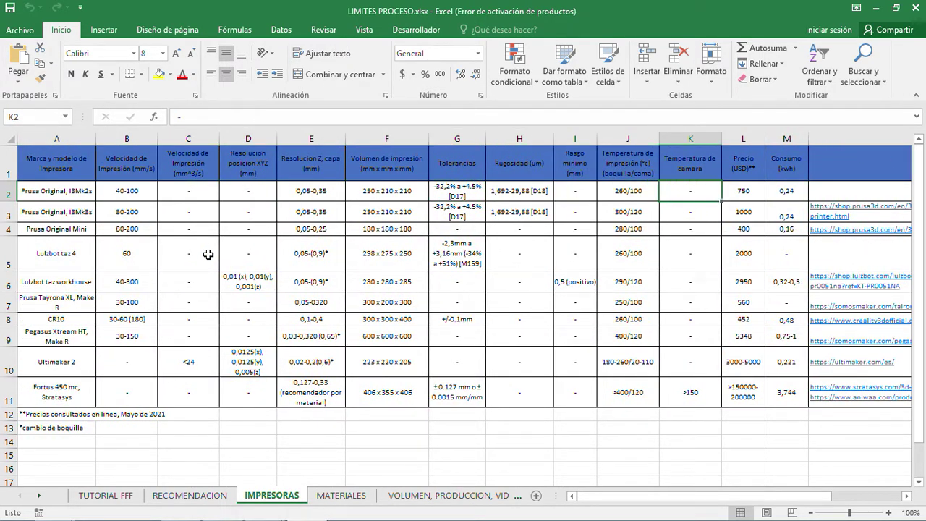
{"action": "key", "text": "Right"}
{"action": "key", "text": "Right"}
{"action": "key", "text": "Right"}
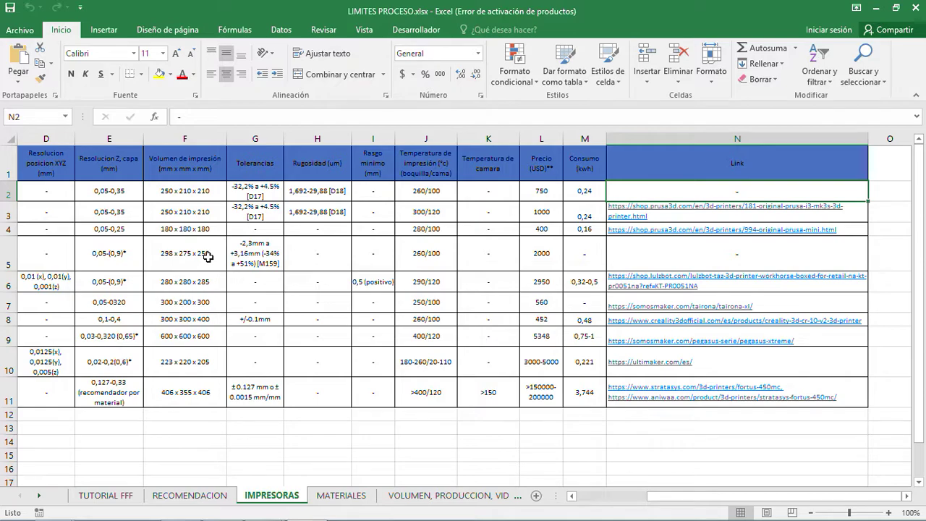
Open the MATERIALES sheet, show its first columns and select the PLA material in A2
{"action": "left_click", "coordinate": [342, 498]}
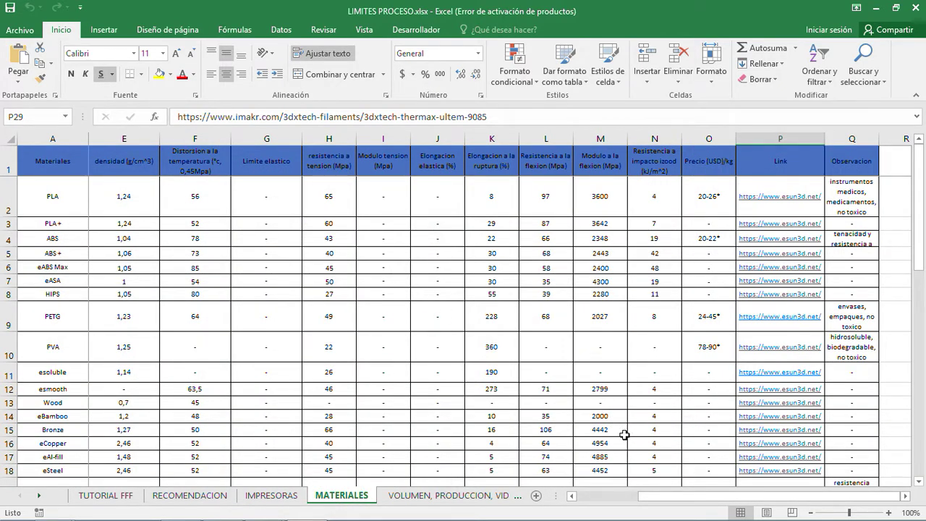
{"action": "left_click_drag", "start_coordinate": [657, 497], "coordinate": [597, 500]}
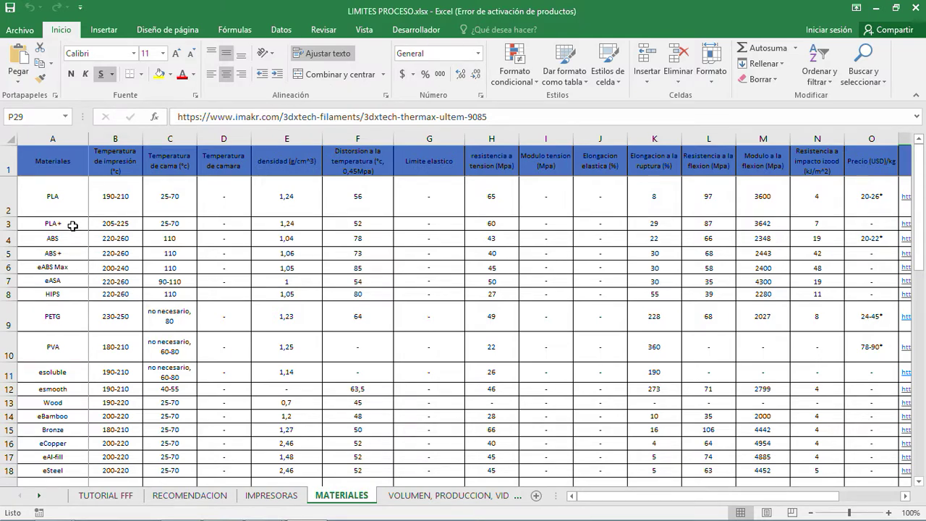
{"action": "left_click", "coordinate": [65, 201]}
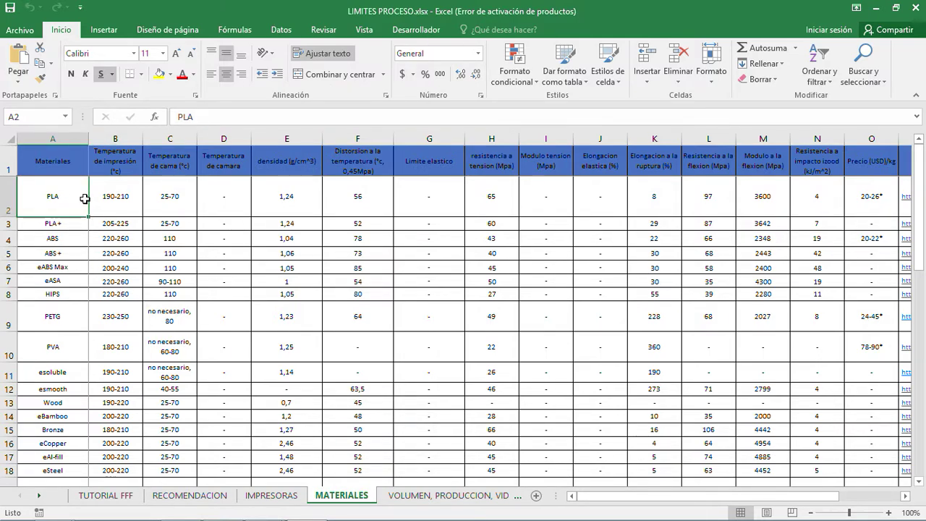
Browse the list of materials in column A from PLA + down to the end of the table
{"action": "key", "text": "Down"}
{"action": "key", "text": "Down"}
{"action": "key", "text": "Down"}
{"action": "key", "text": "Down"}
{"action": "key", "text": "Down"}
{"action": "key", "text": "Down"}
{"action": "key", "text": "Down"}
{"action": "key", "text": "Down"}
{"action": "key", "text": "Down"}
{"action": "key", "text": "Down"}
{"action": "key", "text": "Down"}
{"action": "key", "text": "Down"}
{"action": "key", "text": "Down"}
{"action": "key", "text": "Down"}
{"action": "key", "text": "Down"}
{"action": "key", "text": "Down"}
{"action": "key", "text": "Down"}
{"action": "key", "text": "Down"}
{"action": "key", "text": "Down"}
{"action": "key", "text": "Down"}
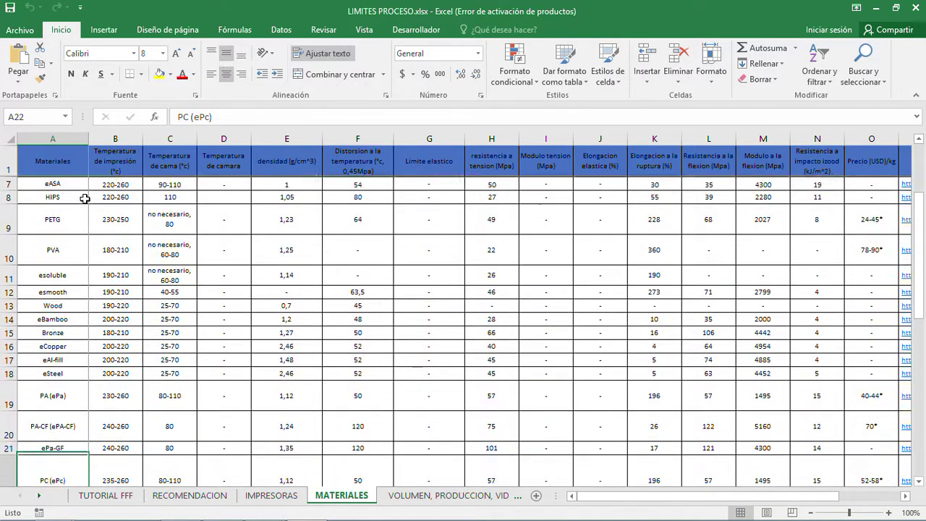
{"action": "key", "text": "Down"}
{"action": "key", "text": "Down"}
{"action": "key", "text": "Down"}
{"action": "key", "text": "Down"}
{"action": "key", "text": "Down"}
{"action": "key", "text": "Down"}
{"action": "key", "text": "Down"}
{"action": "key", "text": "Down"}
{"action": "key", "text": "Down"}
Return up the list of materials to the Materiales header in A1
{"action": "key", "text": "Up"}
{"action": "key", "text": "Up"}
{"action": "key", "text": "Up"}
{"action": "key", "text": "Up"}
{"action": "key", "text": "Up"}
{"action": "key", "text": "Up"}
{"action": "key", "text": "Up"}
{"action": "key", "text": "Up"}
{"action": "key", "text": "Up"}
{"action": "key", "text": "Up"}
{"action": "key", "text": "Up"}
{"action": "key", "text": "Up"}
{"action": "key", "text": "Up"}
{"action": "key", "text": "Up"}
{"action": "key", "text": "Up"}
{"action": "key", "text": "Up"}
{"action": "key", "text": "Up"}
{"action": "key", "text": "Up"}
{"action": "key", "text": "Up"}
{"action": "key", "text": "Up"}
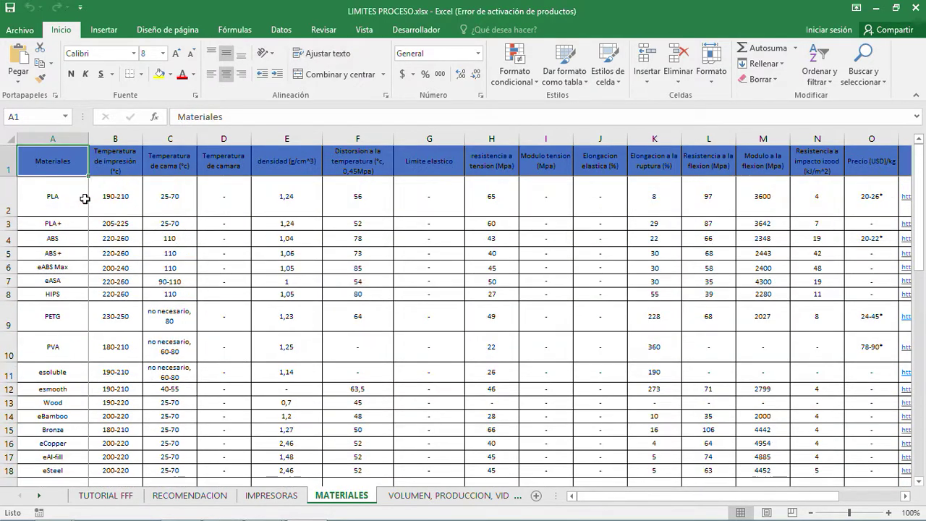
Review the material property headers from print temperature in B1 to heat distortion in F1
{"action": "key", "text": "Right"}
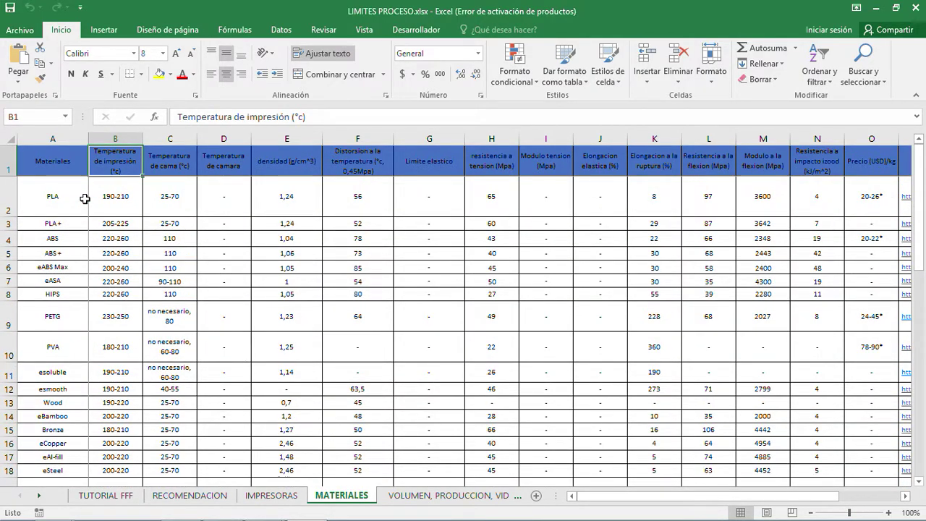
{"action": "key", "text": "Right"}
{"action": "key", "text": "Right"}
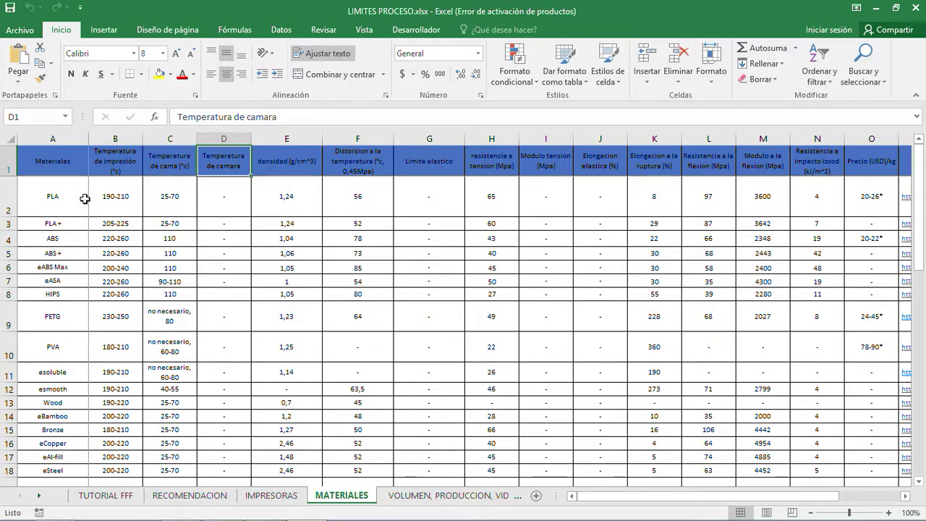
{"action": "key", "text": "Right"}
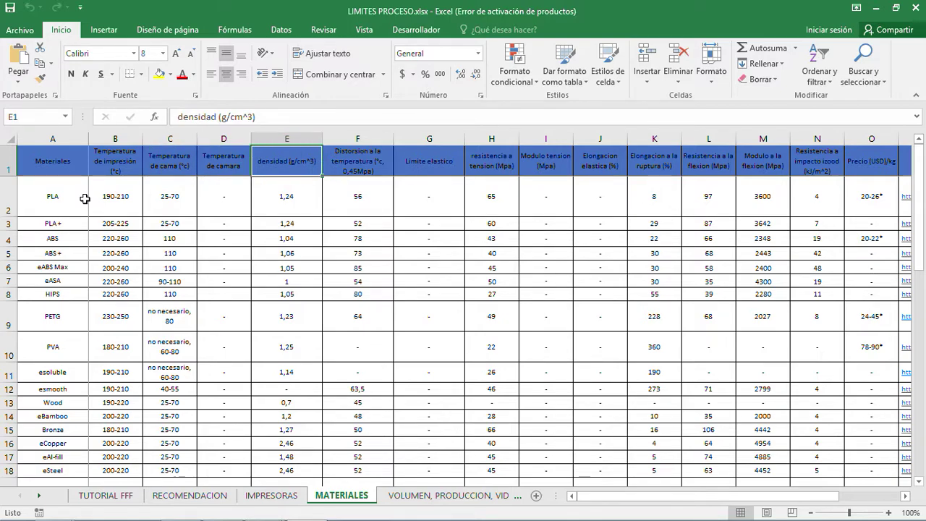
{"action": "key", "text": "Right"}
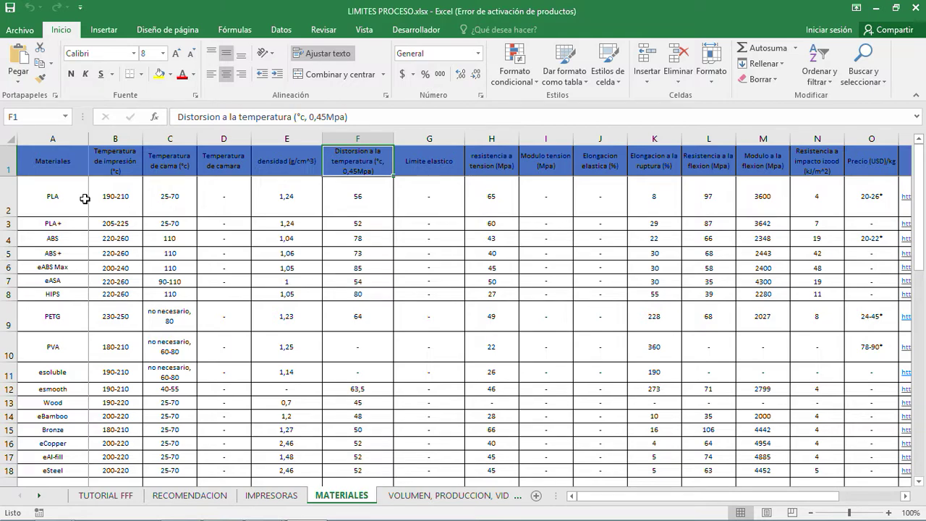
Review the tensile property headers from elastic limit in G1 to elongation at break in K1
{"action": "key", "text": "Right"}
{"action": "key", "text": "Right"}
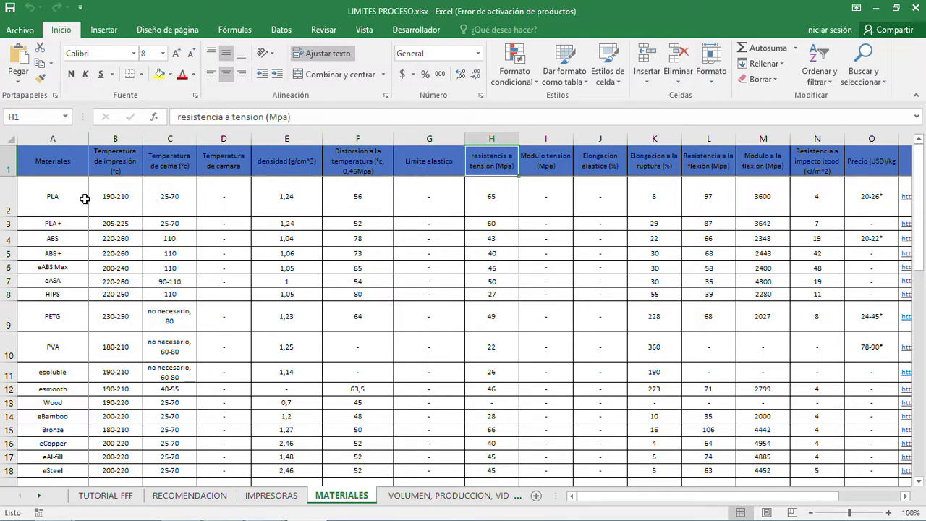
{"action": "key", "text": "Right"}
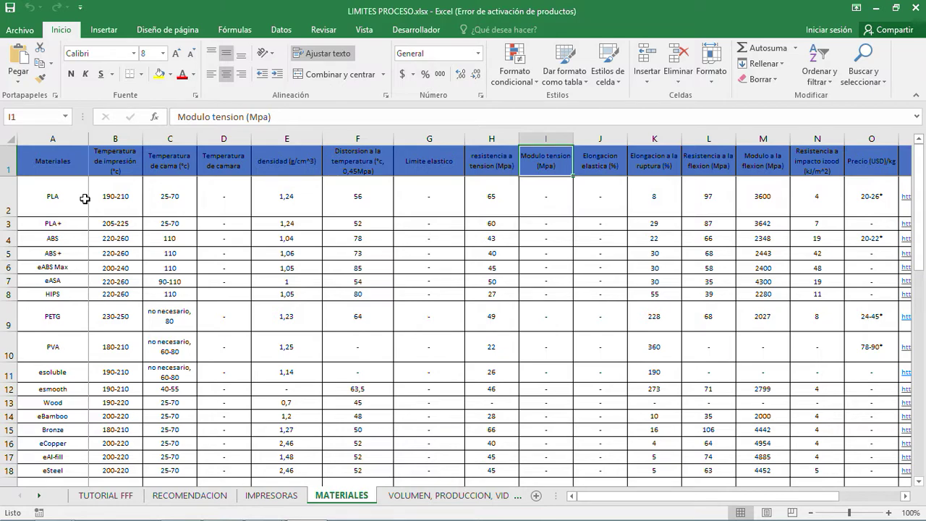
{"action": "key", "text": "Right"}
{"action": "key", "text": "Right"}
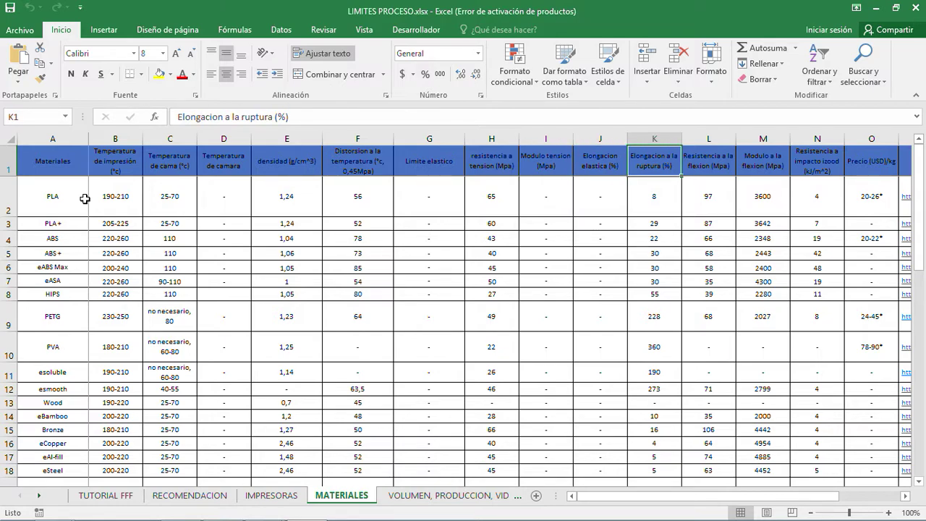
Review the remaining material headers from flexural strength in L1 through price and link to Observacion in Q1
{"action": "key", "text": "Right"}
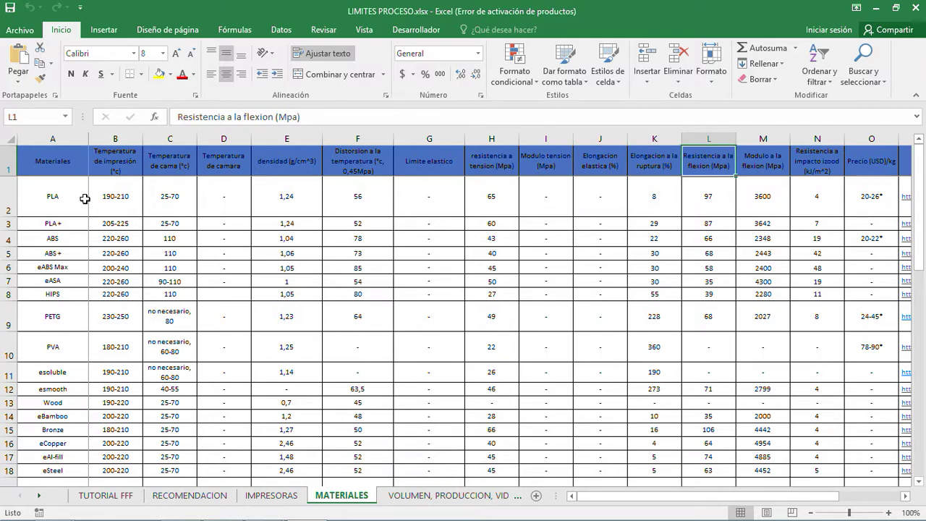
{"action": "key", "text": "Right"}
{"action": "key", "text": "Right"}
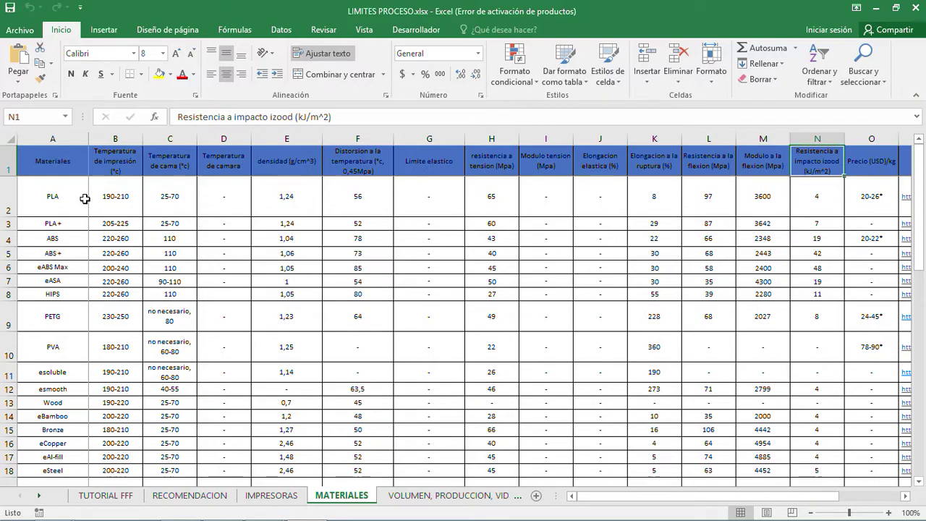
{"action": "key", "text": "Right"}
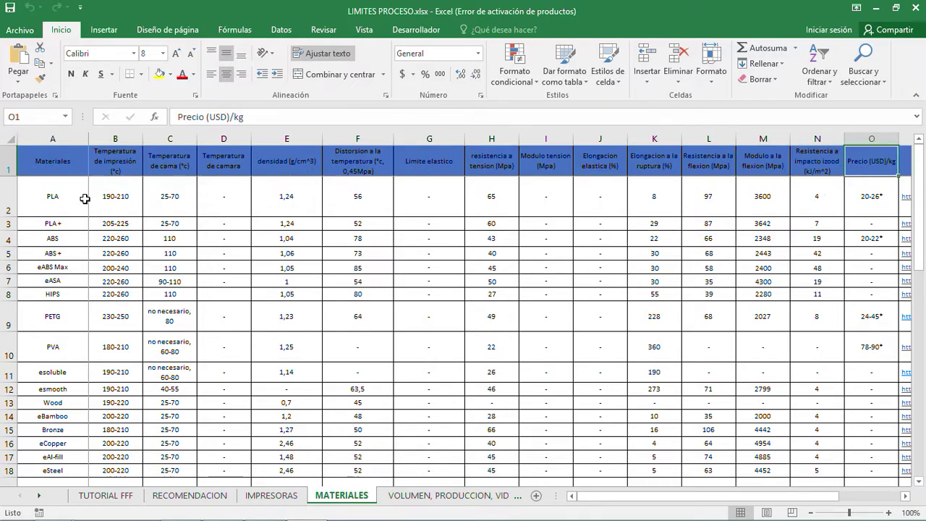
{"action": "key", "text": "Right"}
{"action": "key", "text": "Right"}
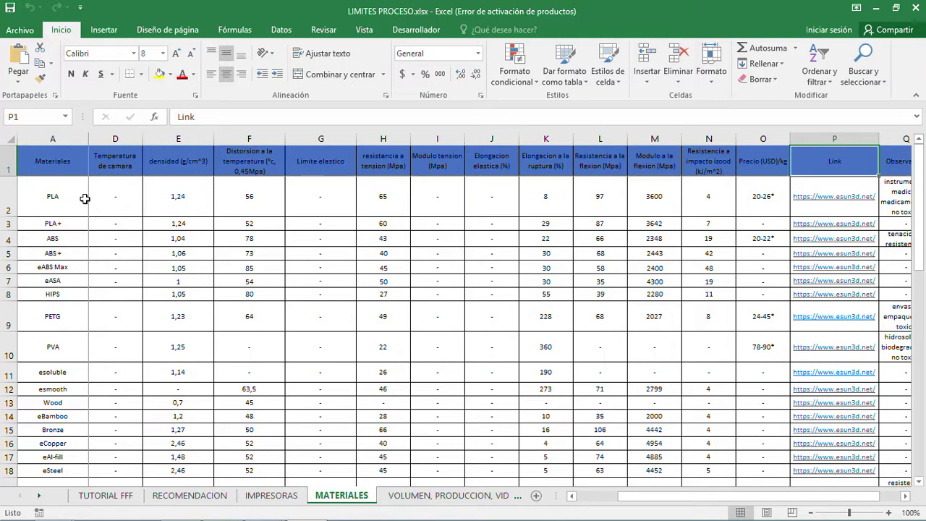
{"action": "key", "text": "Left"}
{"action": "key", "text": "Right"}
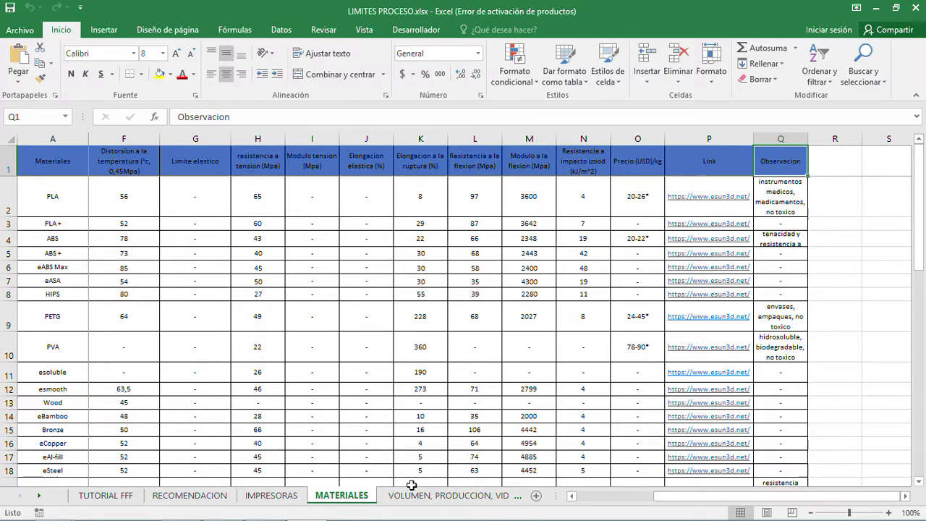
Look through the Observacion column's application notes for the materials down to ULTEM in row 29
{"action": "scroll", "coordinate": [898, 398], "scroll_direction": "down", "scroll_amount": 5}
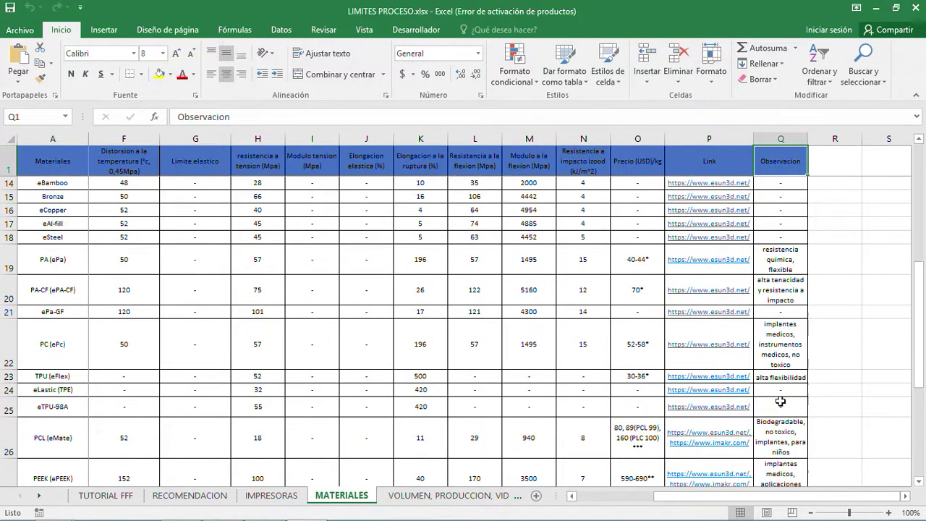
{"action": "scroll", "coordinate": [780, 399], "scroll_direction": "down", "scroll_amount": 2}
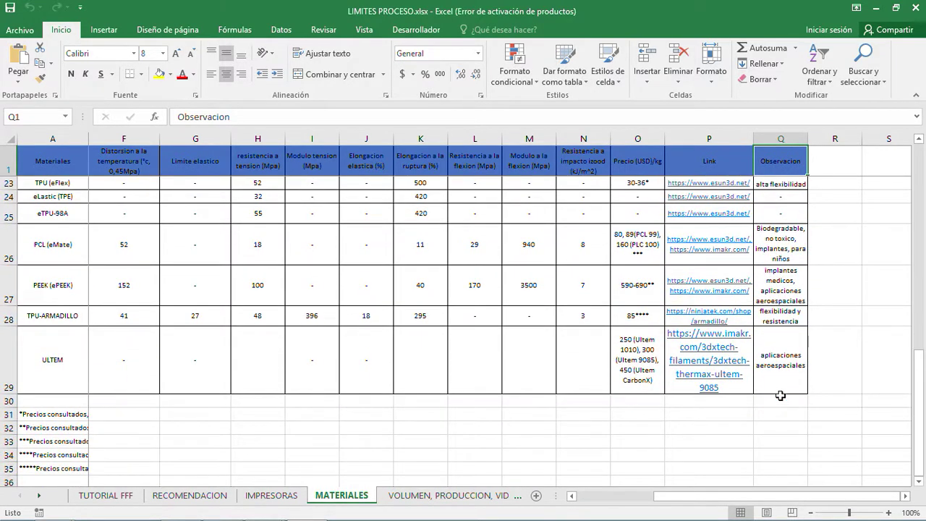
{"action": "scroll", "coordinate": [793, 320], "scroll_direction": "up", "scroll_amount": 1}
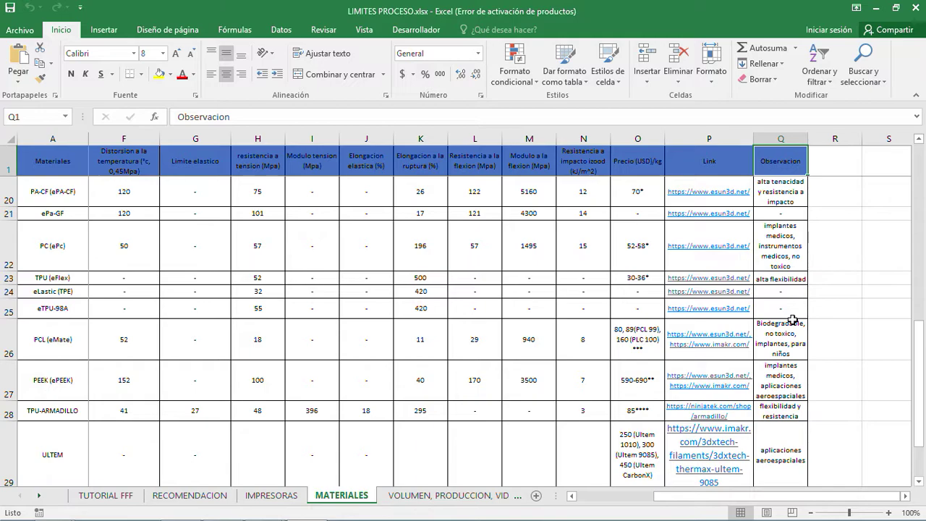
Open the VOLUMEN, PRODUCCION, VIDA sheet and review the minimum feature limits and references in row 2
{"action": "left_click", "coordinate": [432, 498]}
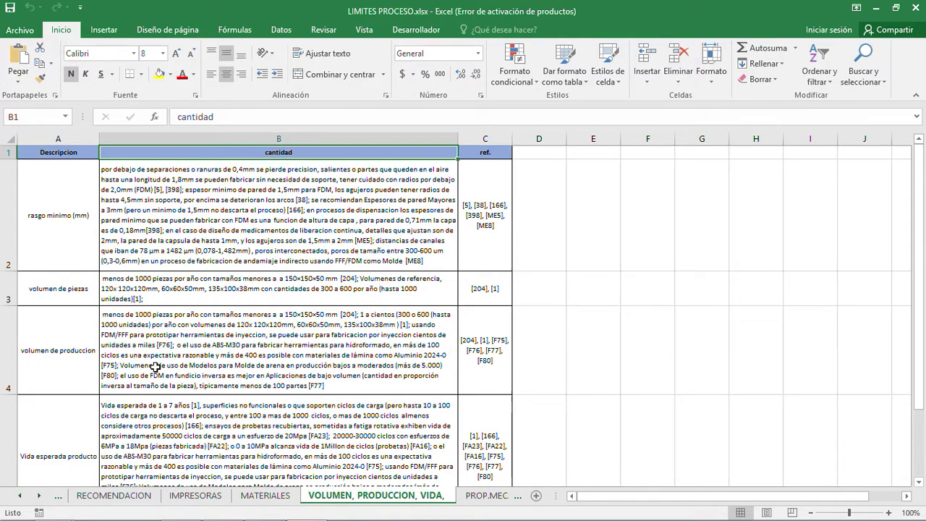
{"action": "left_click", "coordinate": [67, 234]}
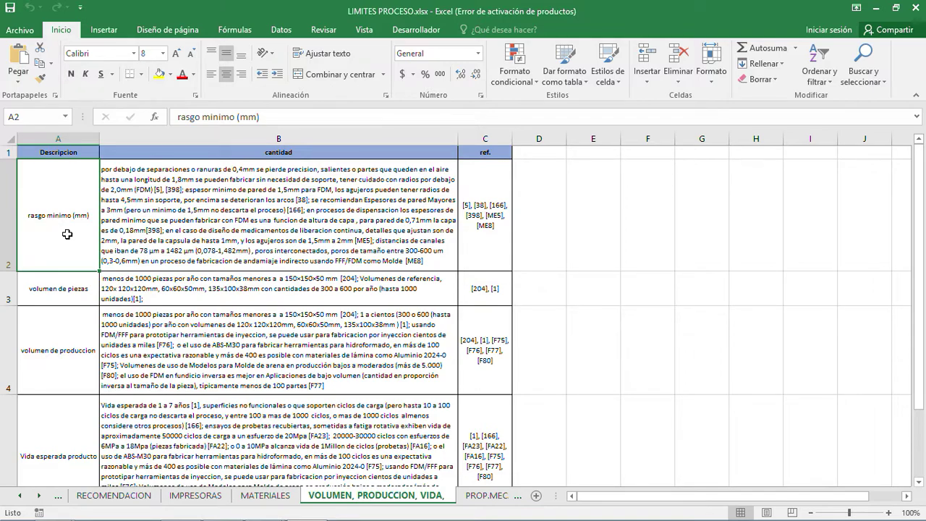
{"action": "key", "text": "Right"}
{"action": "key", "text": "Right"}
{"action": "key", "text": "Left"}
{"action": "key", "text": "Left"}
{"action": "key", "text": "Right"}
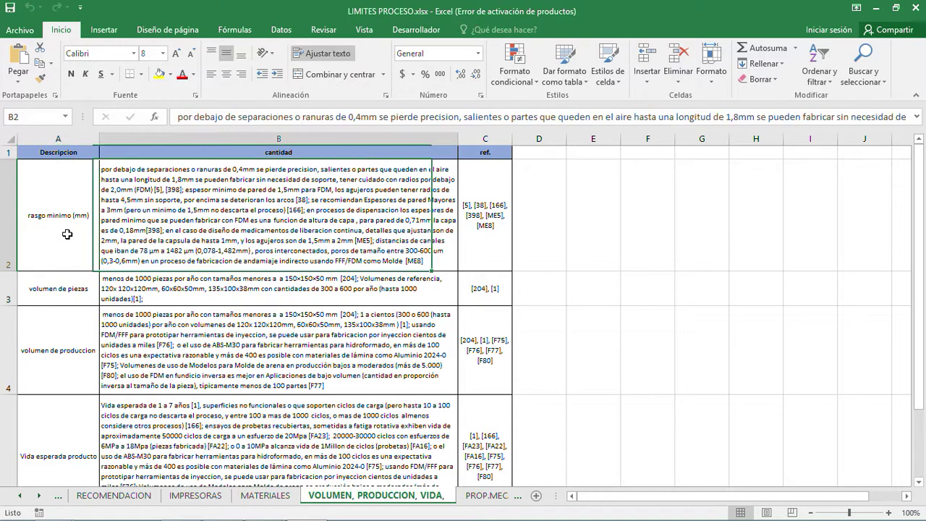
{"action": "key", "text": "Left"}
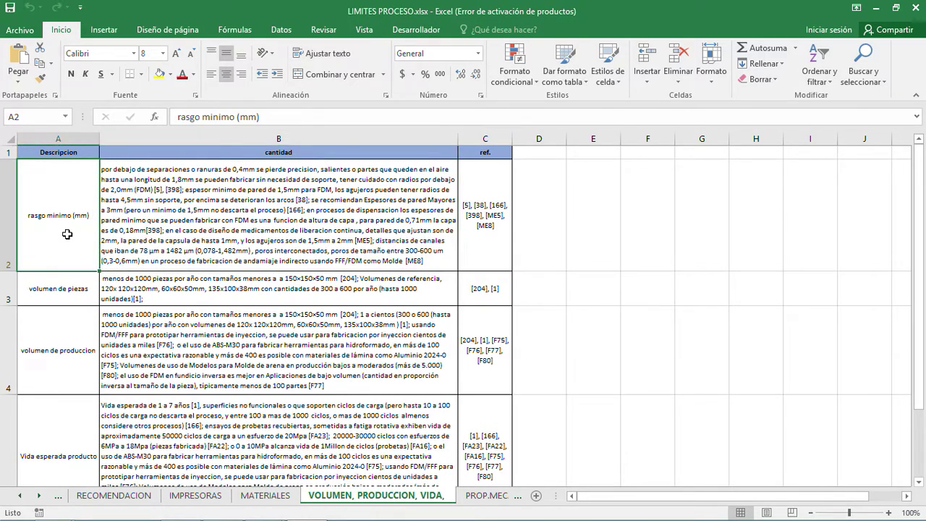
Review the part volume, production volume and expected product life entries in rows 3 to 5
{"action": "key", "text": "Down"}
{"action": "key", "text": "Up"}
{"action": "key", "text": "Down"}
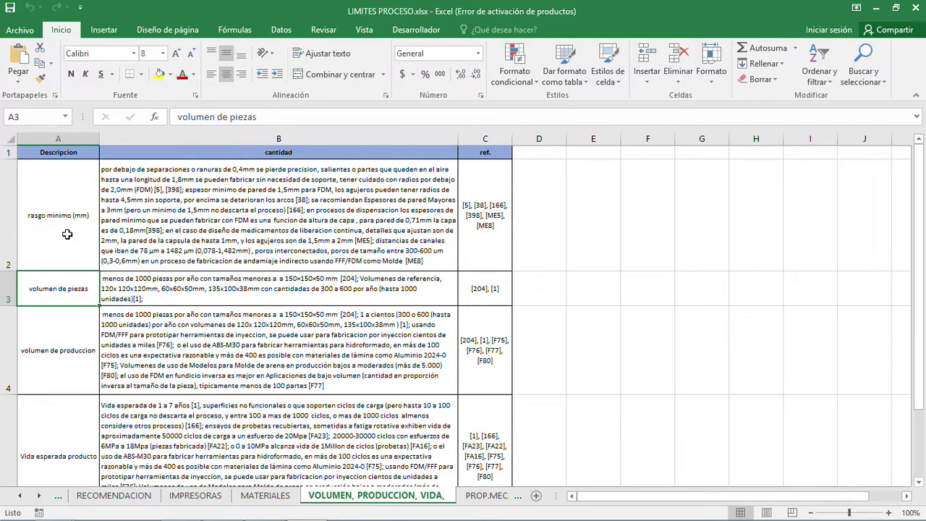
{"action": "key", "text": "Down"}
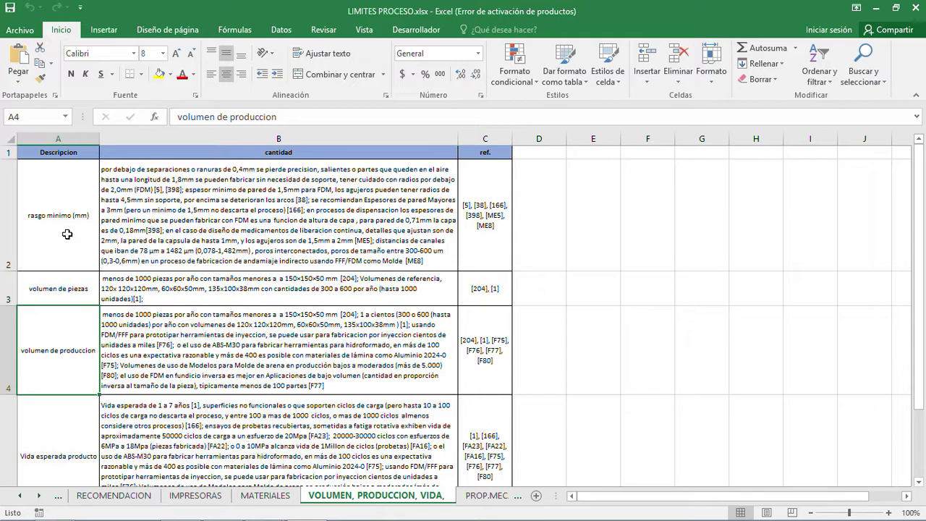
{"action": "key", "text": "Down"}
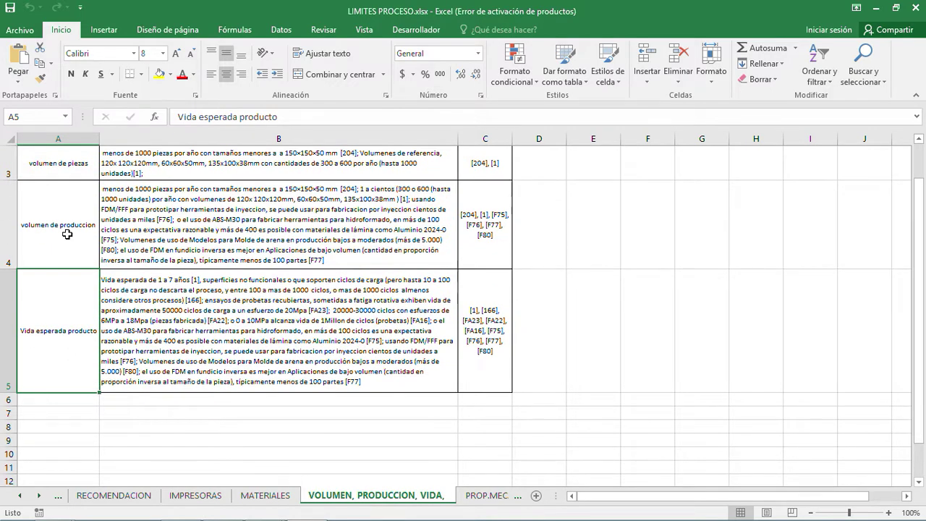
{"action": "key", "text": "Right"}
{"action": "key", "text": "Left"}
Open the PROP.MECANICAS sheet, check it against the MATERIALES sheet, and return to PROP.MECANICAS
{"action": "left_click", "coordinate": [492, 496]}
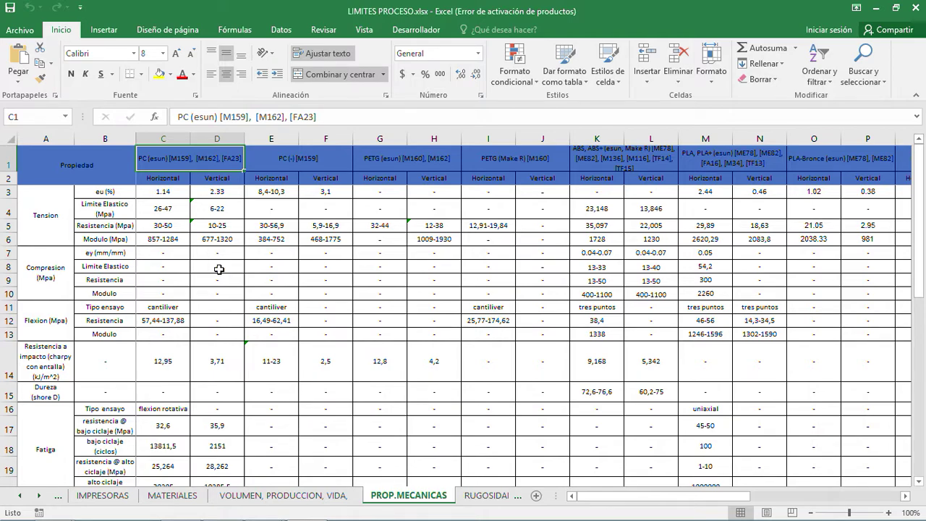
{"action": "left_click_drag", "start_coordinate": [709, 499], "coordinate": [708, 499]}
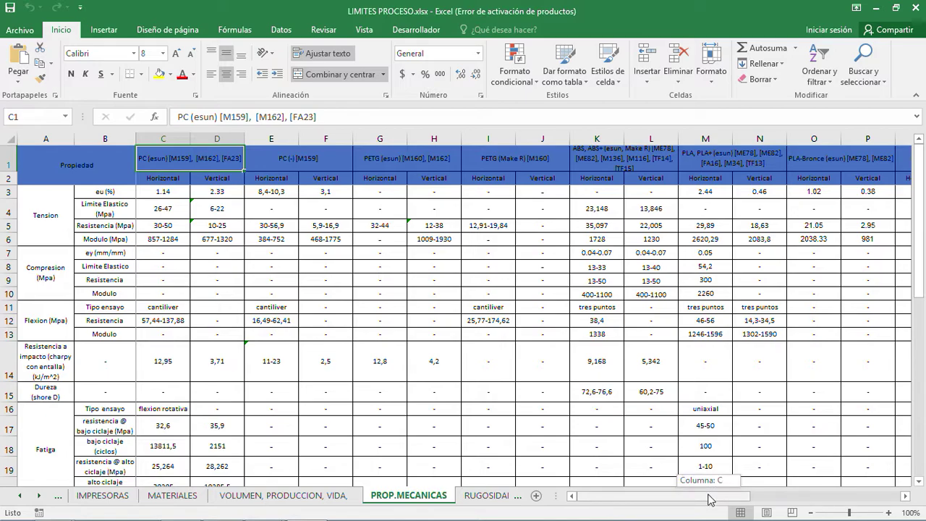
{"action": "left_click", "coordinate": [176, 497]}
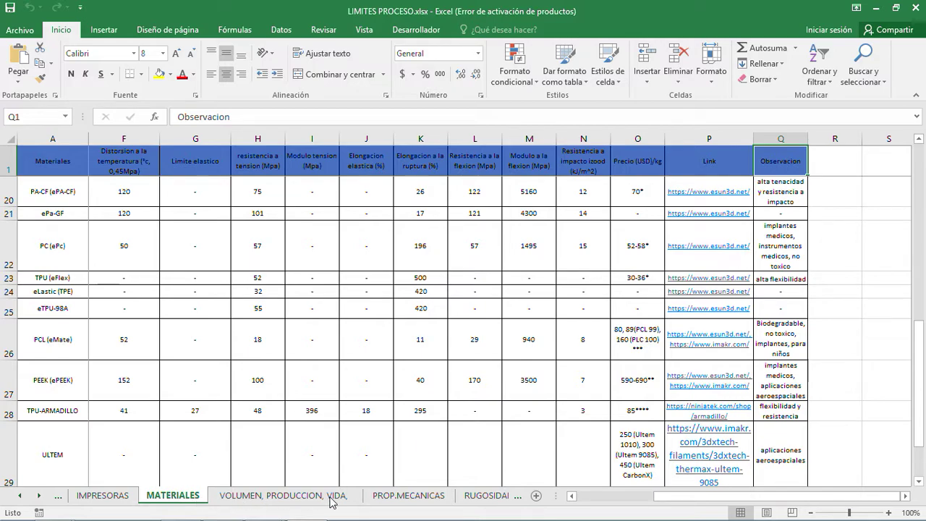
{"action": "left_click", "coordinate": [397, 496]}
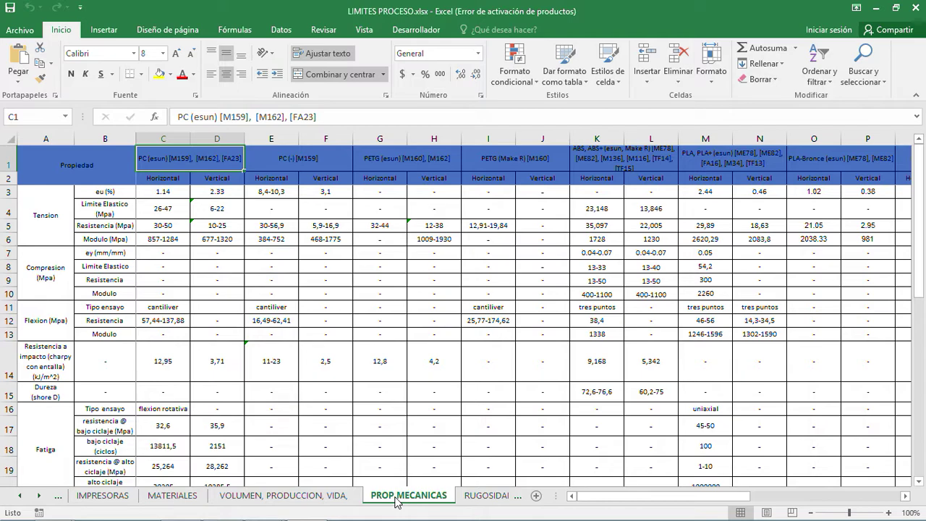
Review the mechanical property categories in column A from Tension down to Tenacidad a la fractura
{"action": "left_click", "coordinate": [159, 175]}
{"action": "left_click", "coordinate": [98, 177]}
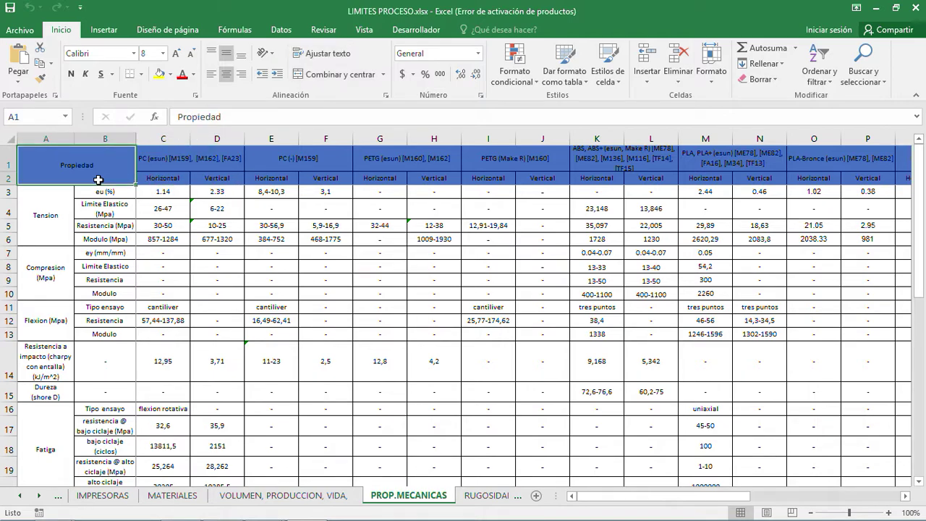
{"action": "left_click", "coordinate": [61, 219]}
{"action": "key", "text": "Down"}
{"action": "key", "text": "Down"}
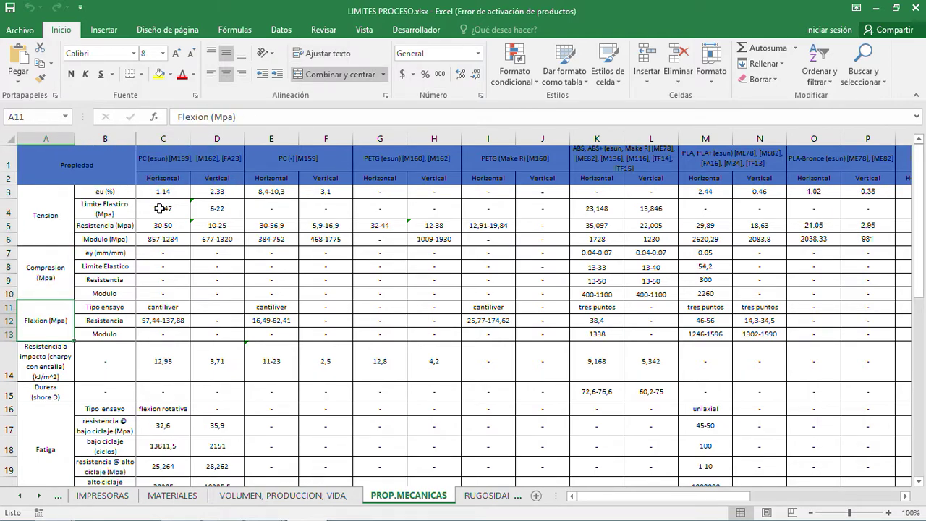
{"action": "key", "text": "Down"}
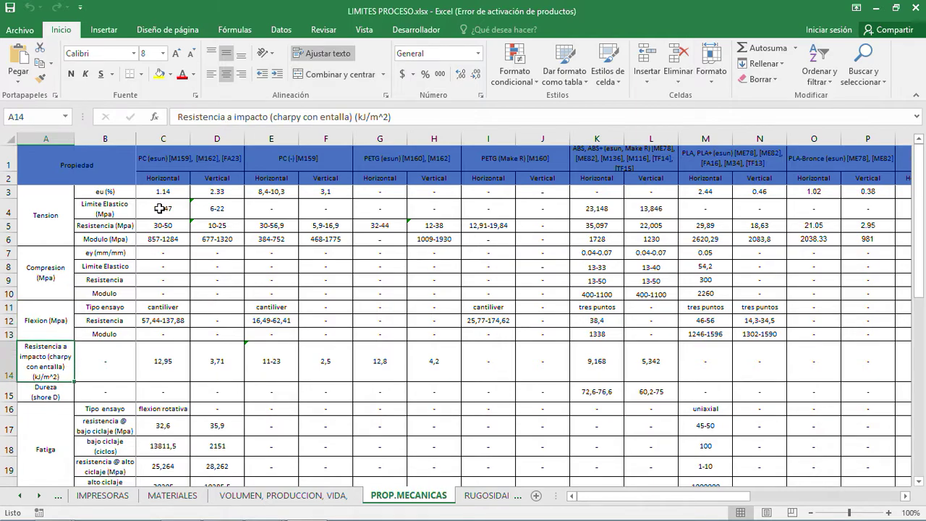
{"action": "key", "text": "Down"}
{"action": "key", "text": "Down"}
{"action": "key", "text": "Down"}
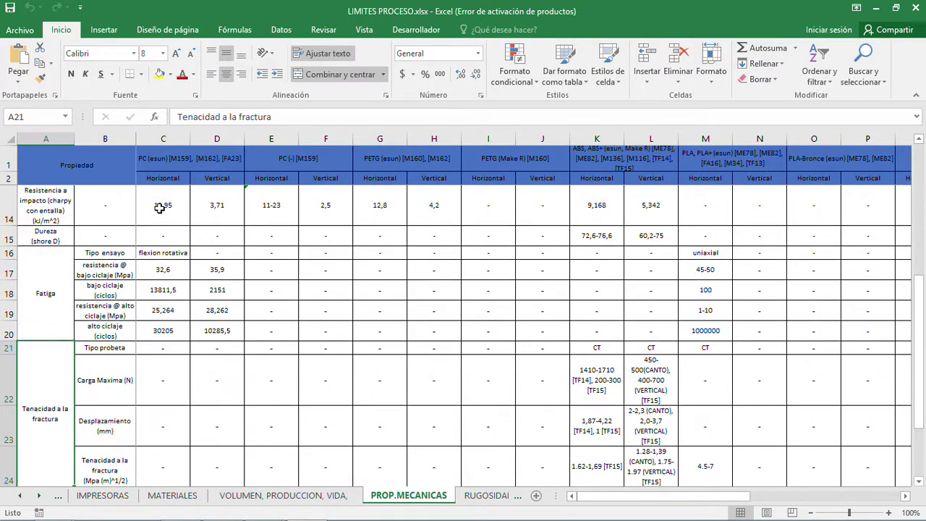
{"action": "key", "text": "Down"}
{"action": "key", "text": "Up"}
{"action": "key", "text": "Up"}
Review the material headers in row 1 from PC (esun) in C1 to PA-CF (CarbonXTM) in S1
{"action": "key", "text": "ctrl+Up"}
{"action": "key", "text": "Right"}
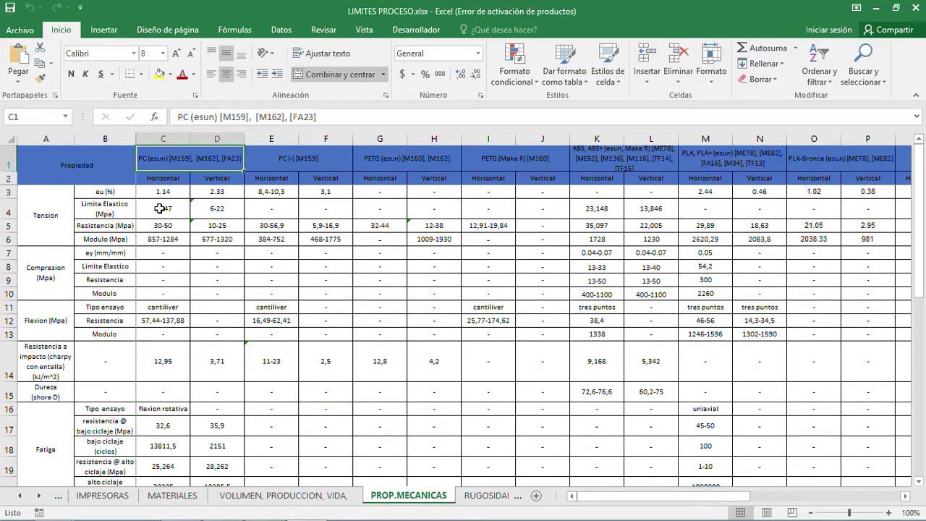
{"action": "key", "text": "Right"}
{"action": "key", "text": "Right"}
{"action": "key", "text": "Right"}
{"action": "key", "text": "Right"}
{"action": "key", "text": "Right"}
{"action": "key", "text": "Left"}
{"action": "key", "text": "Right"}
{"action": "key", "text": "Right"}
{"action": "key", "text": "Right"}
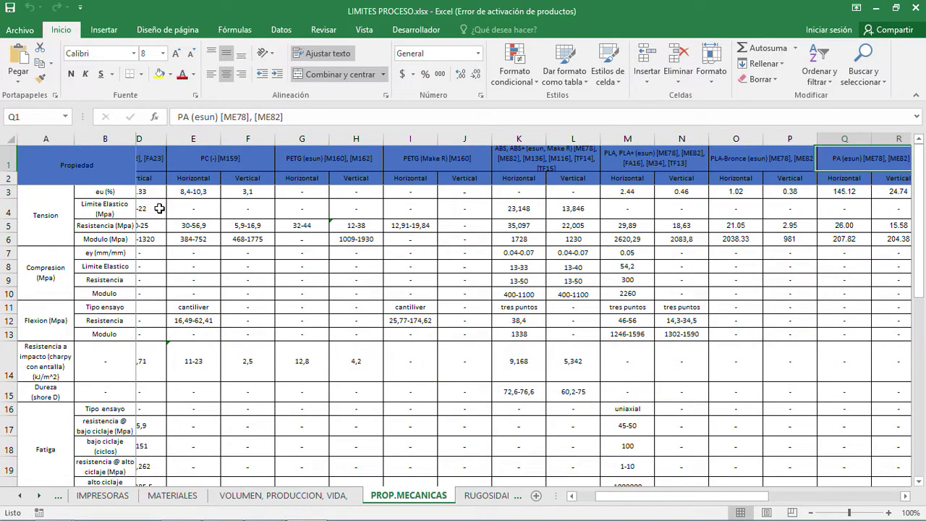
{"action": "key", "text": "Right"}
{"action": "key", "text": "Left"}
{"action": "key", "text": "Right"}
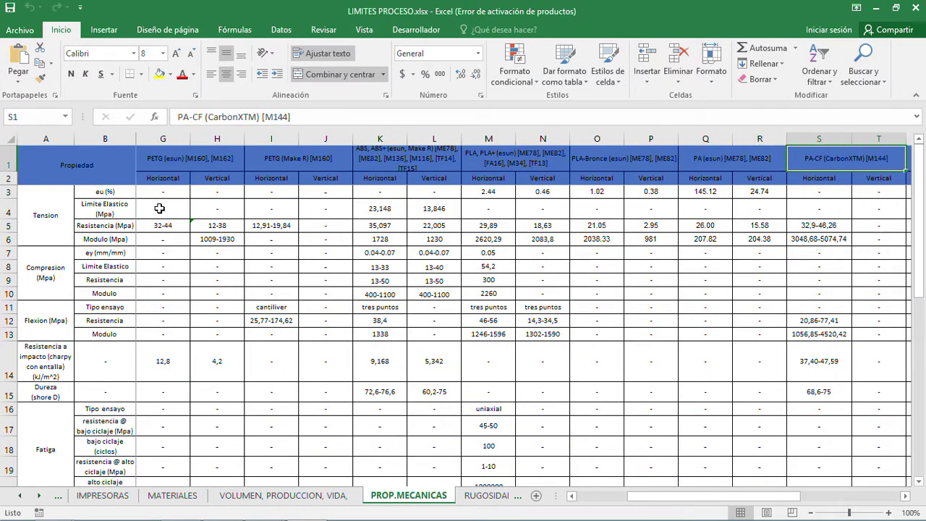
Review the remaining material headers in row 1 from PA-CF (Make R, esun) through TPU to ULTEM 9085
{"action": "key", "text": "Right"}
{"action": "key", "text": "Right"}
{"action": "key", "text": "Right"}
{"action": "key", "text": "Left"}
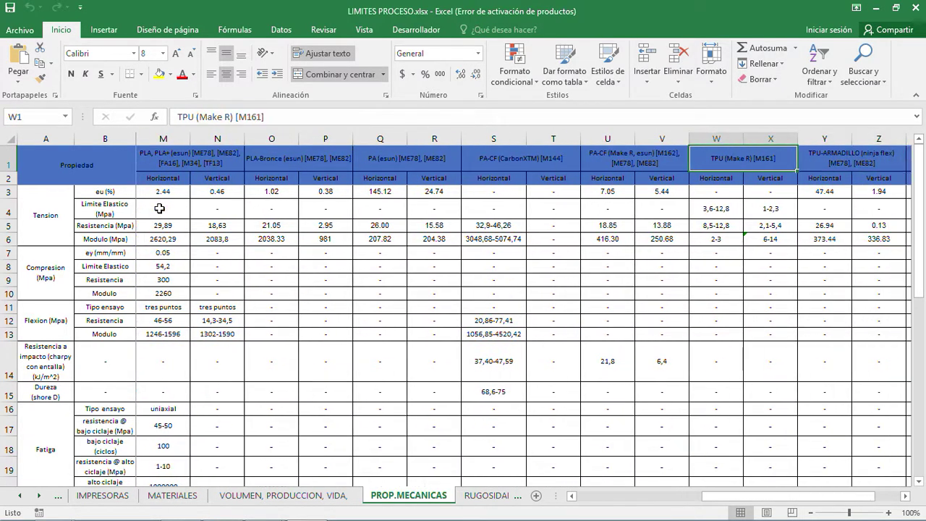
{"action": "key", "text": "Left"}
{"action": "key", "text": "Left"}
{"action": "key", "text": "Right"}
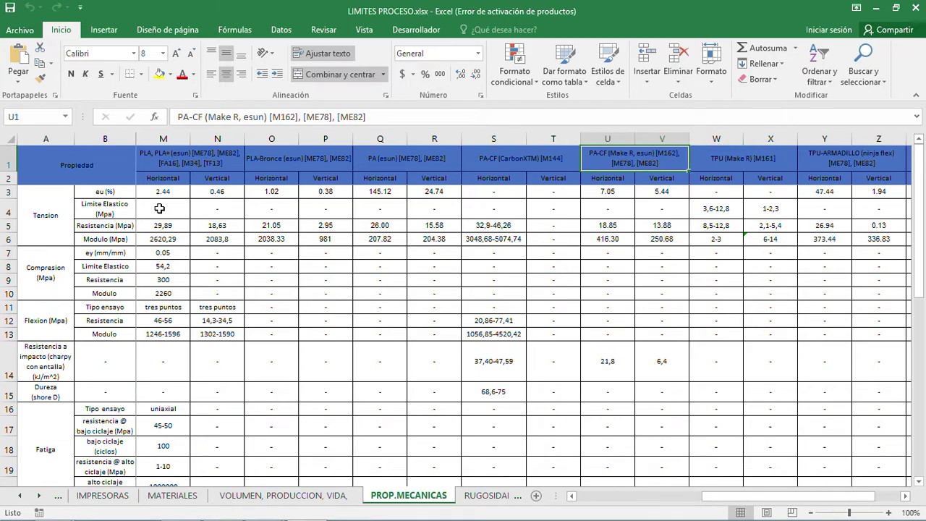
{"action": "key", "text": "Right"}
{"action": "key", "text": "Right"}
{"action": "key", "text": "Right"}
{"action": "key", "text": "Right"}
{"action": "key", "text": "Right"}
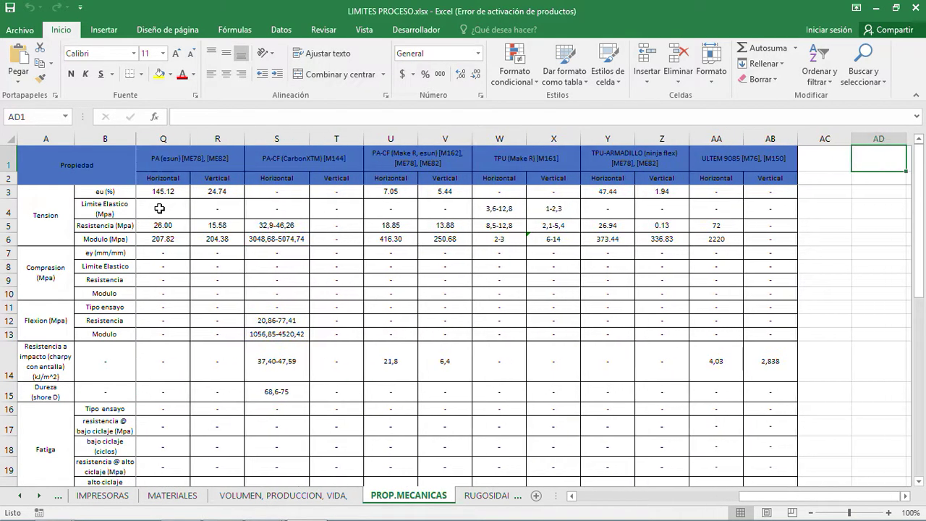
Check the Horizontal and Vertical orientation subheaders under ULTEM 9085 in AA2 and AB2
{"action": "key", "text": "Left"}
{"action": "key", "text": "Down"}
{"action": "key", "text": "Left"}
{"action": "key", "text": "Left"}
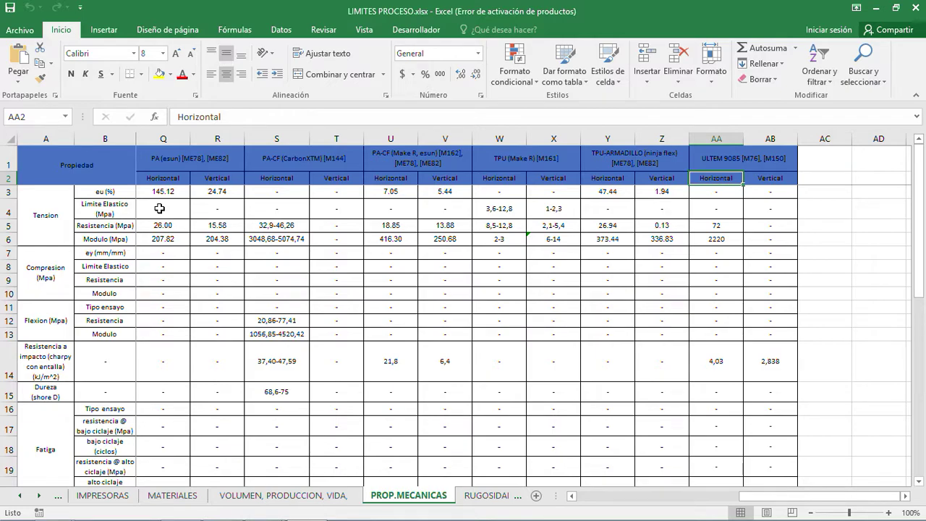
{"action": "key", "text": "Right"}
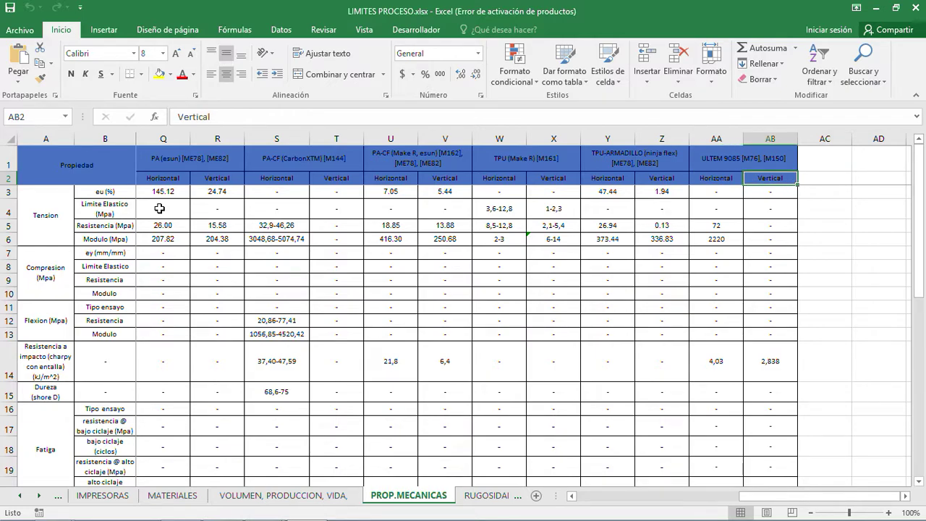
Open the RUGOSIDAD sheet and examine the [398] roughness model across row 10, from its reference to the Ra formula in F10
{"action": "left_click", "coordinate": [491, 495]}
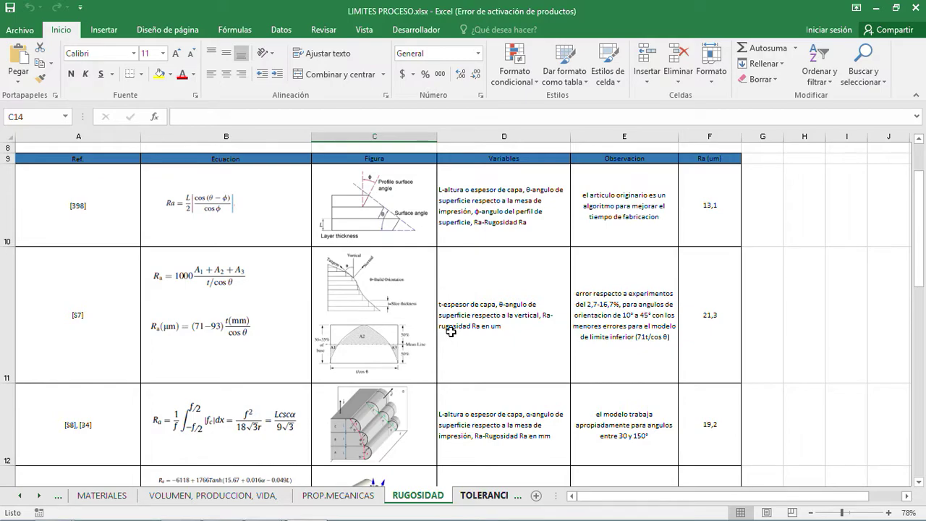
{"action": "scroll", "coordinate": [450, 331], "scroll_direction": "up", "scroll_amount": 3}
{"action": "scroll", "coordinate": [450, 331], "scroll_direction": "down", "scroll_amount": 1}
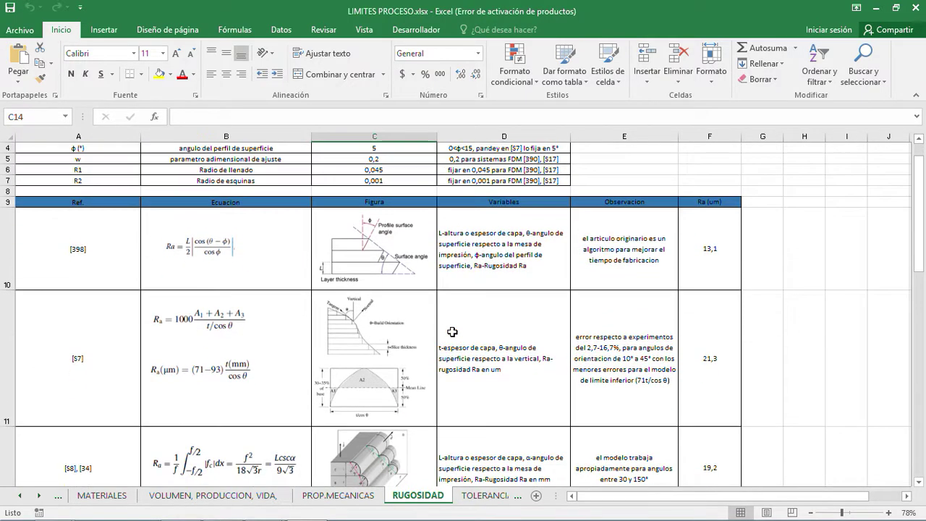
{"action": "left_click", "coordinate": [48, 283]}
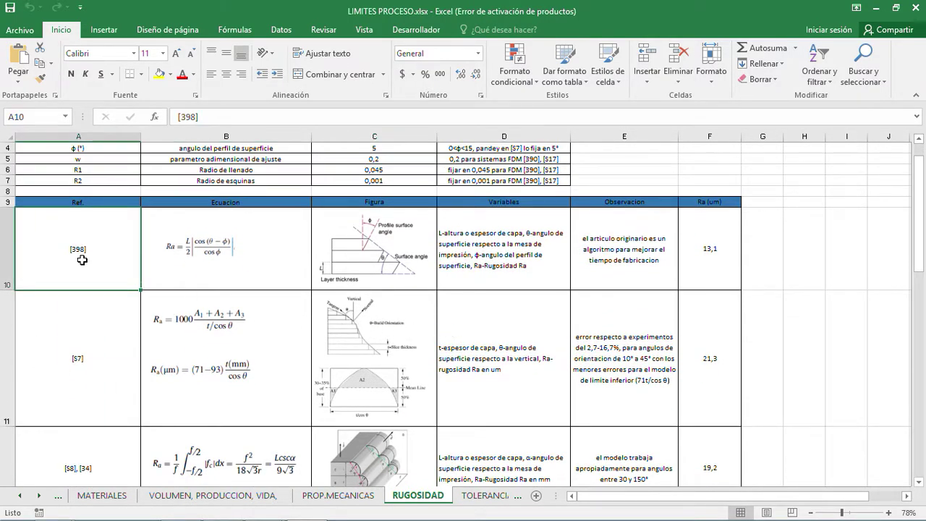
{"action": "key", "text": "Right"}
{"action": "key", "text": "Right"}
{"action": "key", "text": "Right"}
{"action": "key", "text": "Right"}
{"action": "key", "text": "Right"}
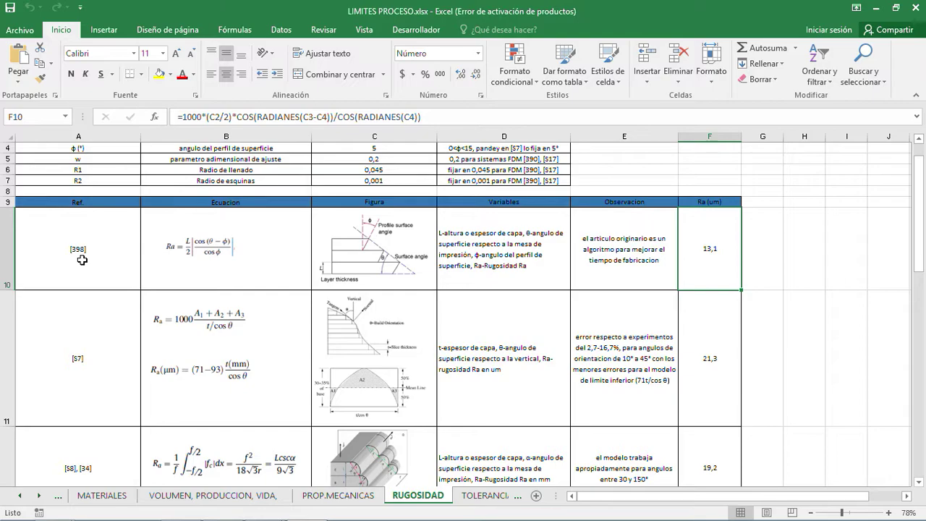
Recheck the equation, figure and variables of the [398] roughness model in row 10
{"action": "key", "text": "Left"}
{"action": "key", "text": "Left"}
{"action": "key", "text": "Left"}
{"action": "key", "text": "Left"}
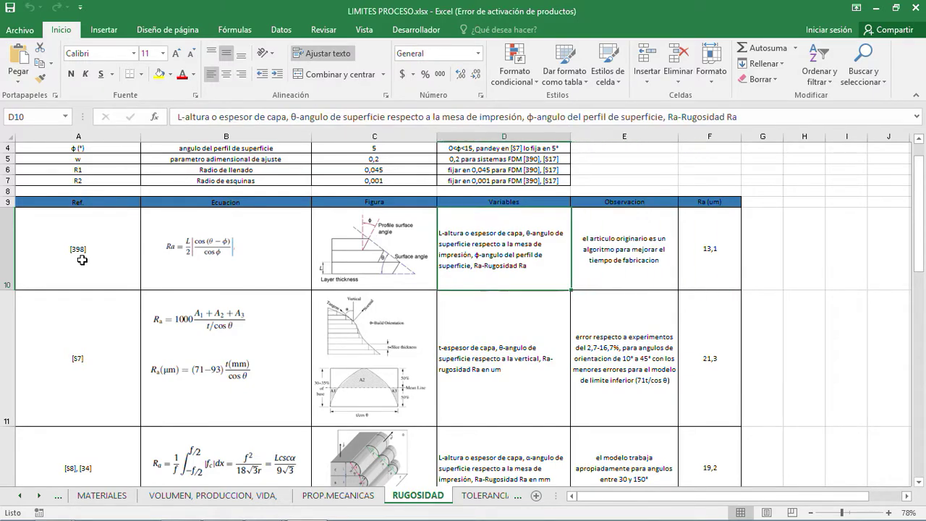
{"action": "key", "text": "Right"}
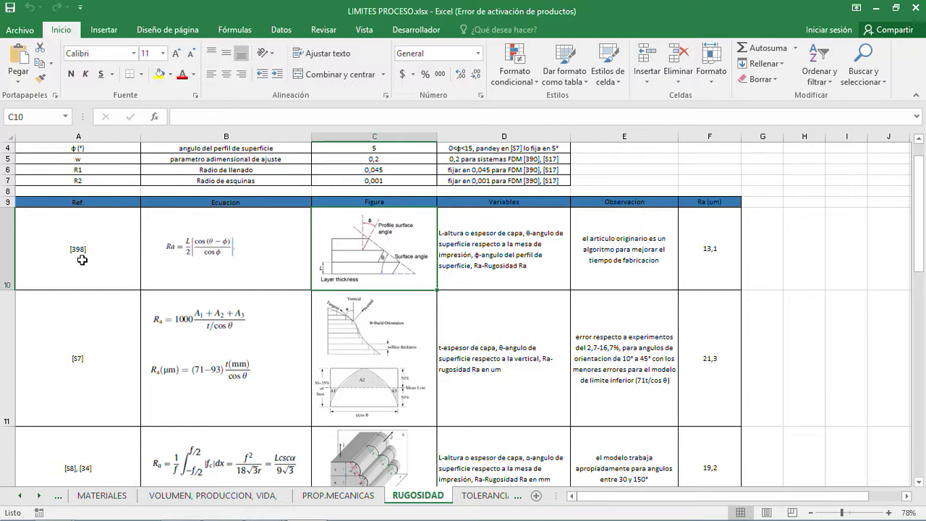
{"action": "key", "text": "Right"}
{"action": "key", "text": "Left"}
{"action": "key", "text": "Left"}
{"action": "key", "text": "Left"}
Look through the roughness models in column A from row 11 down to the analytical models heading in row 19
{"action": "key", "text": "Down"}
{"action": "key", "text": "Down"}
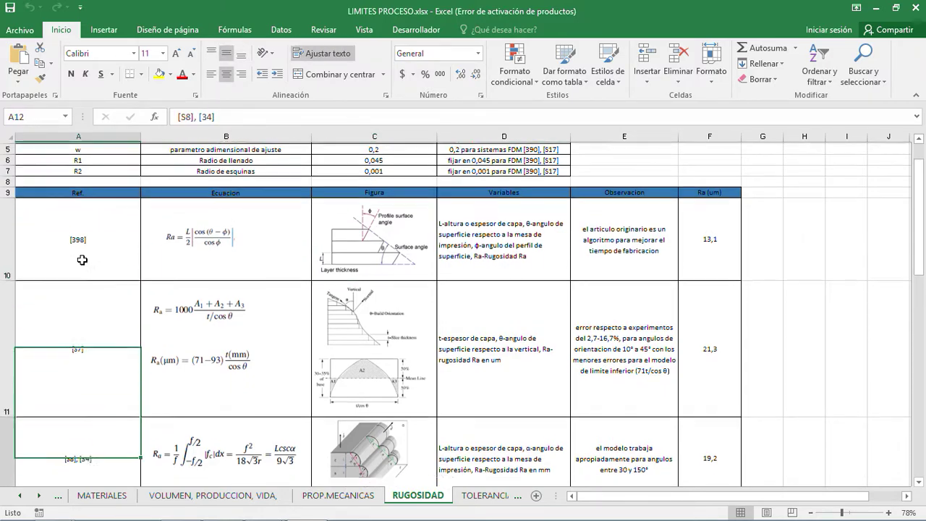
{"action": "key", "text": "Down"}
{"action": "key", "text": "Down"}
{"action": "key", "text": "Down"}
{"action": "key", "text": "Down"}
{"action": "key", "text": "Down"}
{"action": "key", "text": "Down"}
{"action": "key", "text": "Down"}
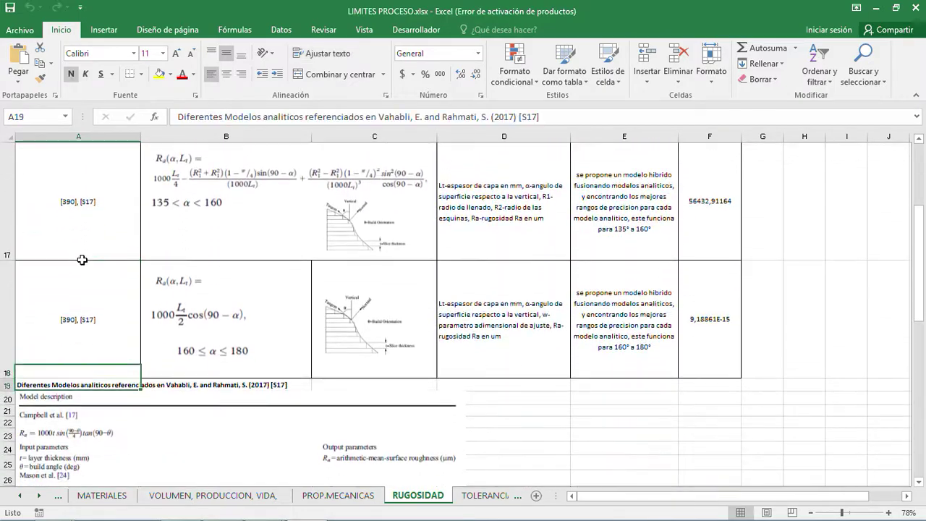
Examine the [390], [S17] hybrid roughness models and their angle ranges in rows 14 to 18
{"action": "key", "text": "Up"}
{"action": "key", "text": "Up"}
{"action": "key", "text": "Up"}
{"action": "key", "text": "Up"}
{"action": "key", "text": "Up"}
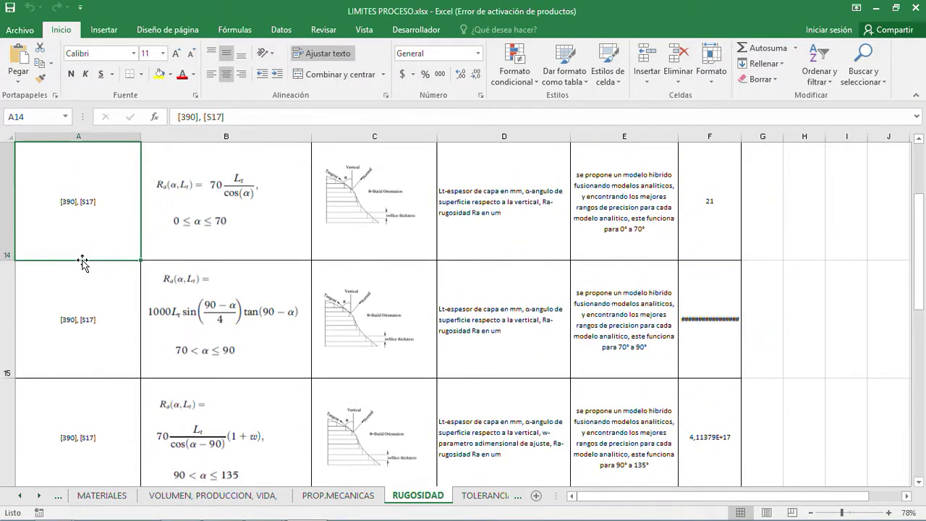
{"action": "key", "text": "Down"}
{"action": "key", "text": "Down"}
{"action": "key", "text": "Down"}
{"action": "key", "text": "Down"}
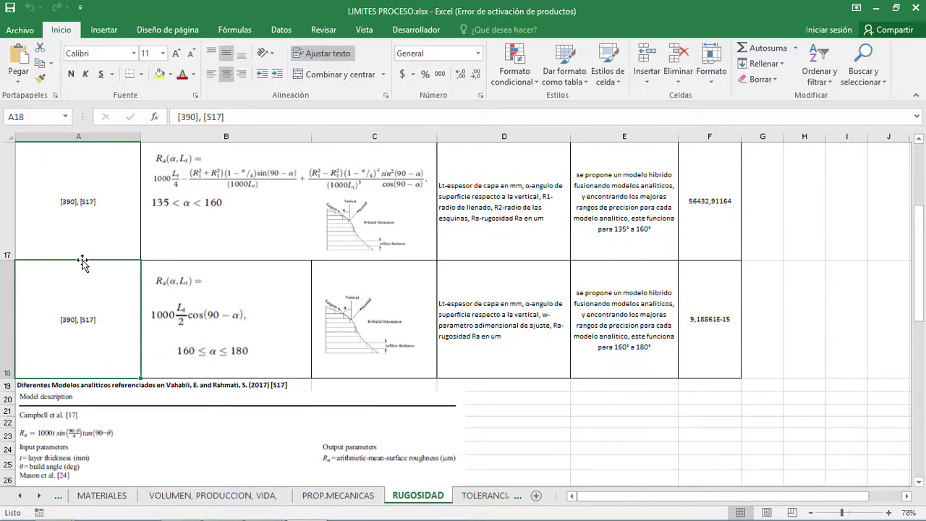
Look at the referenced analytical models and their input and output parameters listed below row 19
{"action": "key", "text": "Down"}
{"action": "key", "text": "Down"}
{"action": "key", "text": "Down"}
{"action": "key", "text": "Down"}
{"action": "key", "text": "Down"}
{"action": "key", "text": "Down"}
{"action": "key", "text": "Down"}
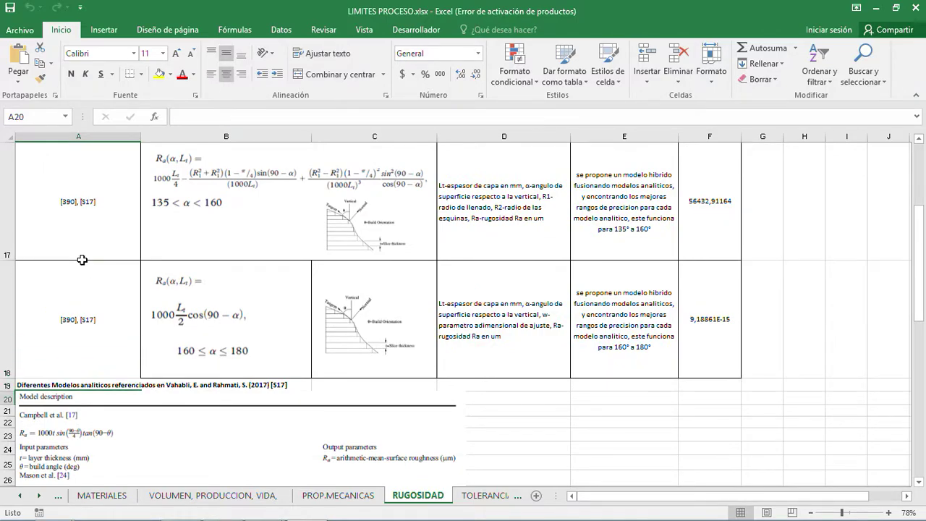
Go back up column A through the roughness models above row 19
{"action": "key", "text": "Up"}
{"action": "key", "text": "Up"}
{"action": "key", "text": "Up"}
{"action": "key", "text": "Up"}
{"action": "key", "text": "Up"}
{"action": "key", "text": "Up"}
{"action": "key", "text": "Up"}
{"action": "key", "text": "Up"}
{"action": "key", "text": "Up"}
{"action": "key", "text": "Up"}
{"action": "key", "text": "Up"}
{"action": "key", "text": "Up"}
{"action": "key", "text": "Up"}
{"action": "key", "text": "Up"}
{"action": "key", "text": "Up"}
{"action": "key", "text": "Up"}
{"action": "key", "text": "Up"}
{"action": "key", "text": "Up"}
{"action": "key", "text": "Up"}
{"action": "key", "text": "Up"}
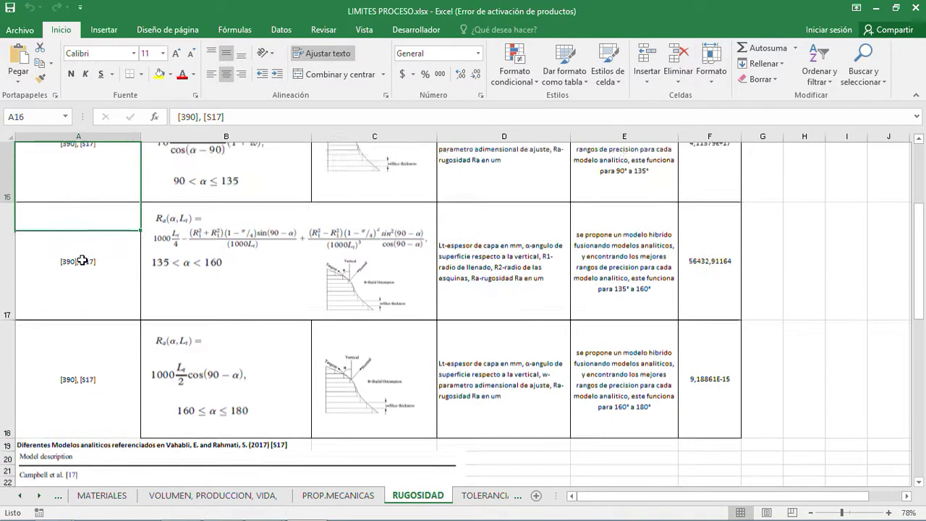
Return to the parameter table at the top of the RUGOSIDAD sheet and go to its Valor column
{"action": "key", "text": "Down"}
{"action": "key", "text": "Down"}
{"action": "key", "text": "Down"}
{"action": "key", "text": "Down"}
{"action": "key", "text": "Down"}
{"action": "key", "text": "Down"}
{"action": "key", "text": "Down"}
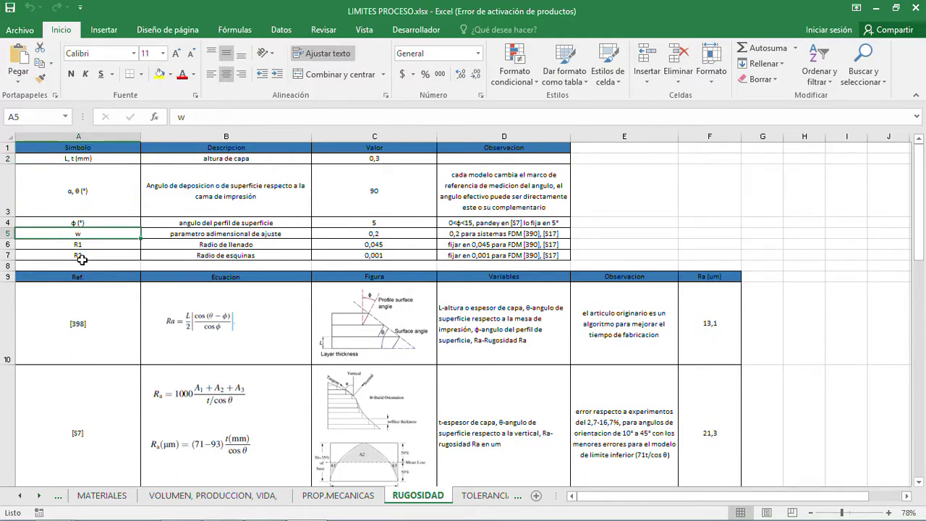
{"action": "key", "text": "Right"}
{"action": "key", "text": "Right"}
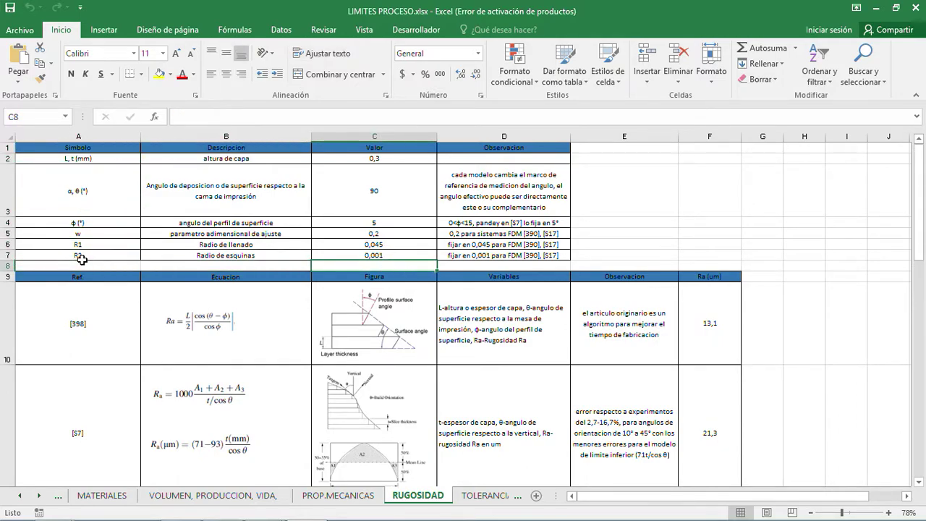
Look through the roughness parameter values in column C, from the layer height down to R2 in row 7
{"action": "key", "text": "Up"}
{"action": "key", "text": "Up"}
{"action": "key", "text": "Up"}
{"action": "key", "text": "Up"}
{"action": "key", "text": "Up"}
{"action": "key", "text": "Up"}
{"action": "key", "text": "Down"}
{"action": "key", "text": "Down"}
{"action": "key", "text": "Down"}
{"action": "key", "text": "Down"}
{"action": "key", "text": "Down"}
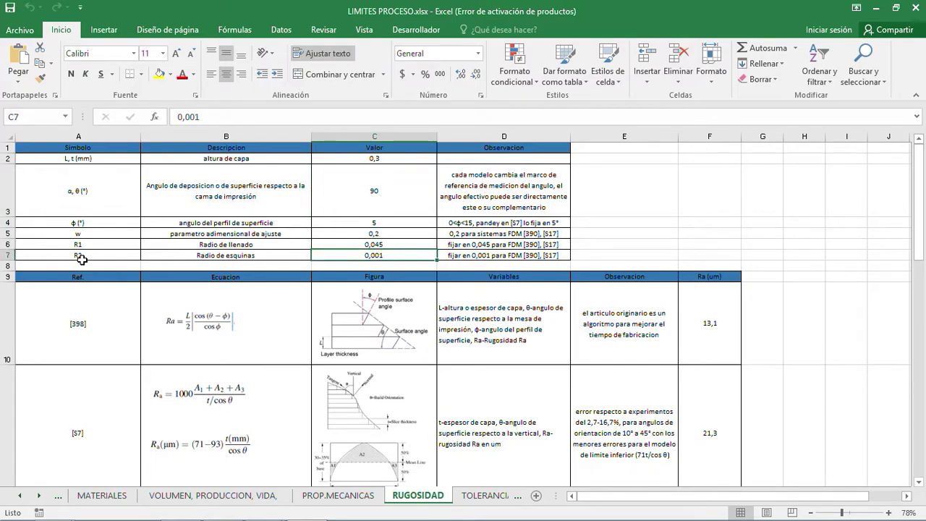
Inspect the Ra formulas for models [398] and [S7] in F10 and F11, and highlight their input values in C2:C7
{"action": "left_click", "coordinate": [730, 312]}
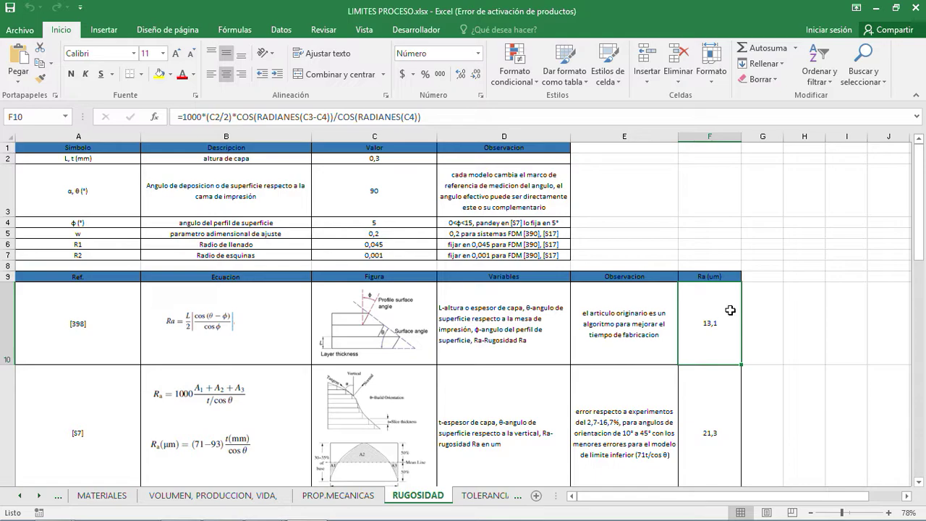
{"action": "left_click", "coordinate": [699, 424]}
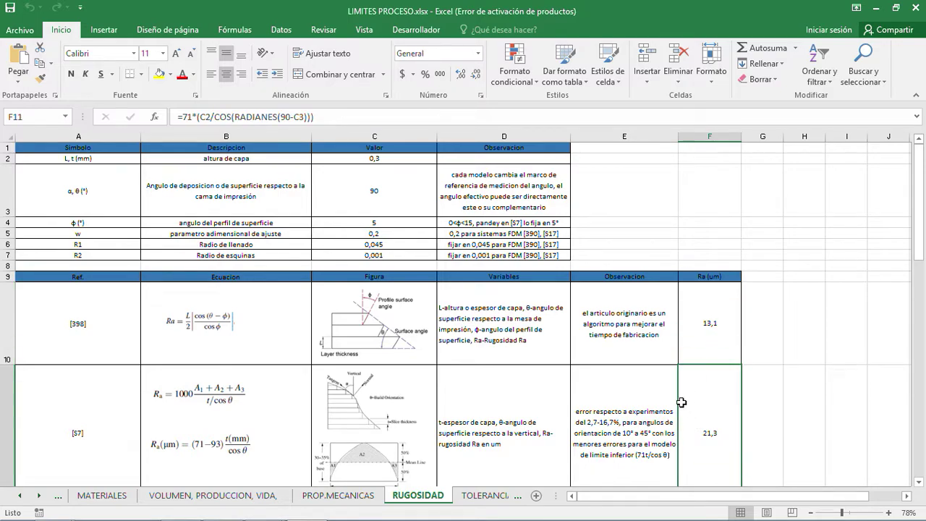
{"action": "left_click_drag", "start_coordinate": [355, 156], "coordinate": [356, 257]}
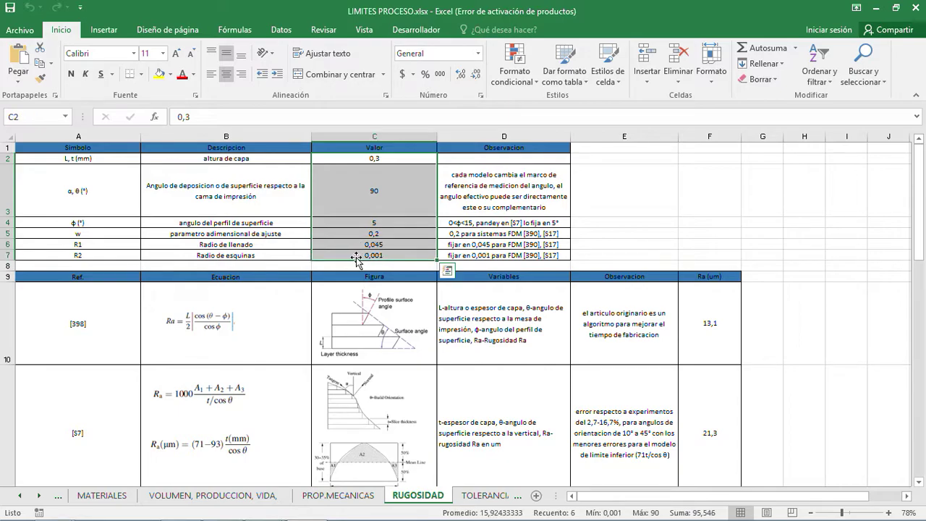
Review the surface profile angle, the fit parameter w and the radii R1 and R2 in rows 4 to 7 of RUGOSIDAD
{"action": "left_click", "coordinate": [487, 501]}
{"action": "left_click", "coordinate": [348, 495]}
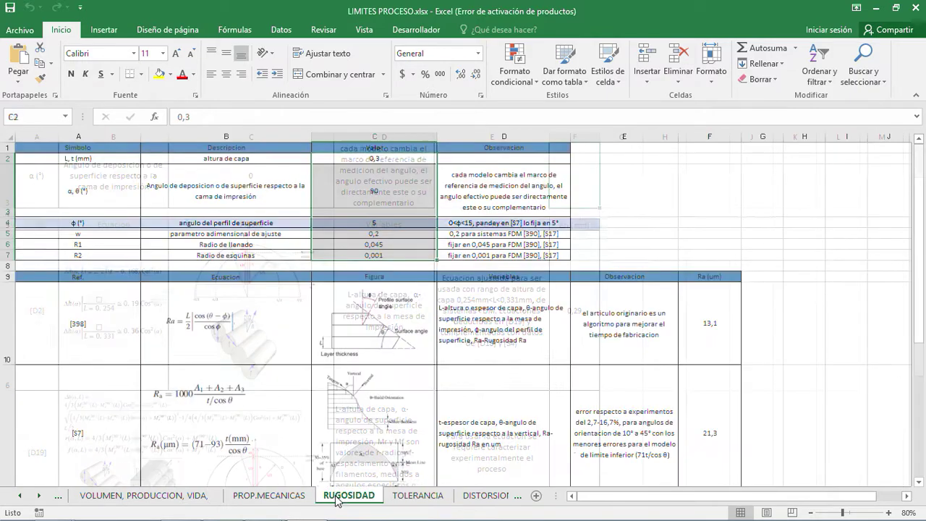
{"action": "left_click", "coordinate": [276, 219]}
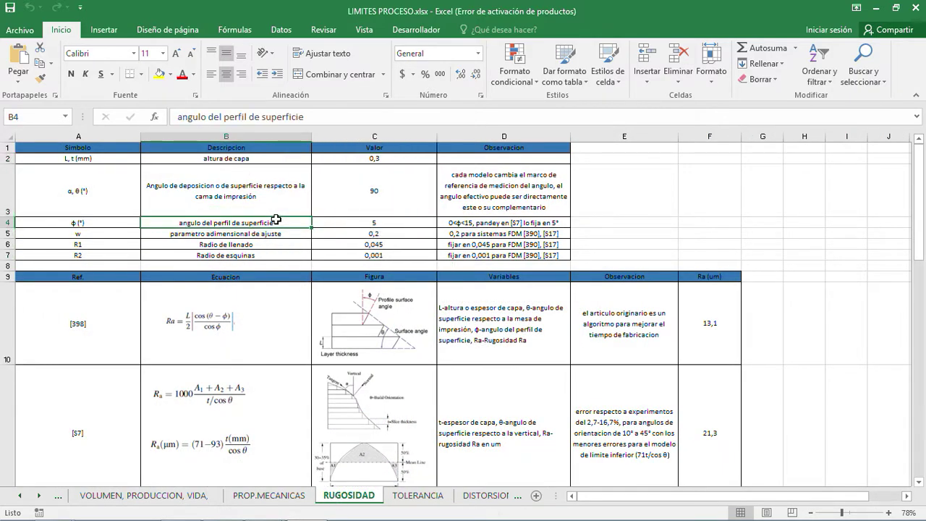
{"action": "left_click", "coordinate": [364, 224]}
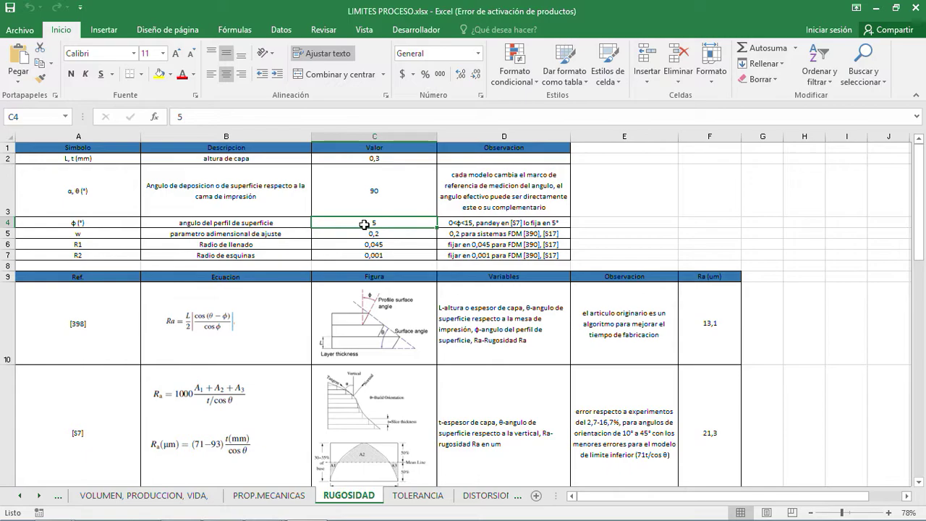
{"action": "left_click", "coordinate": [369, 235]}
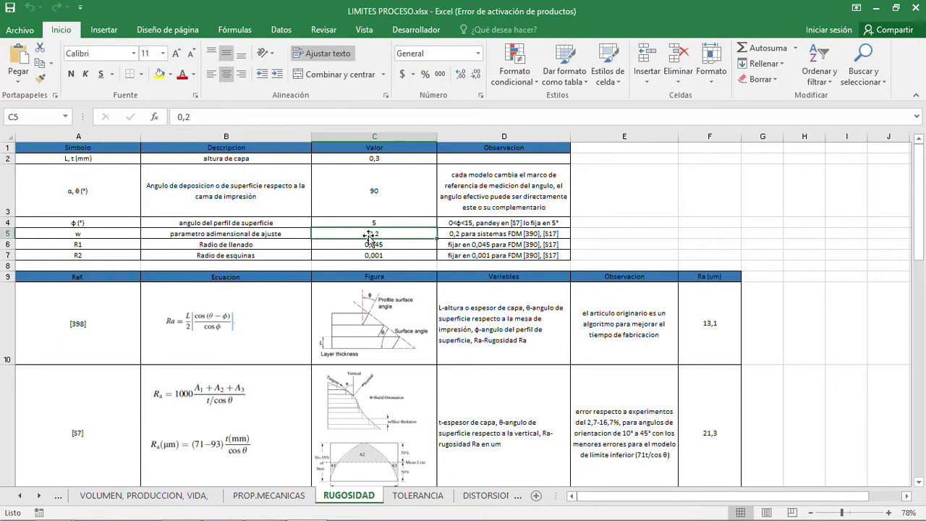
{"action": "left_click", "coordinate": [264, 245]}
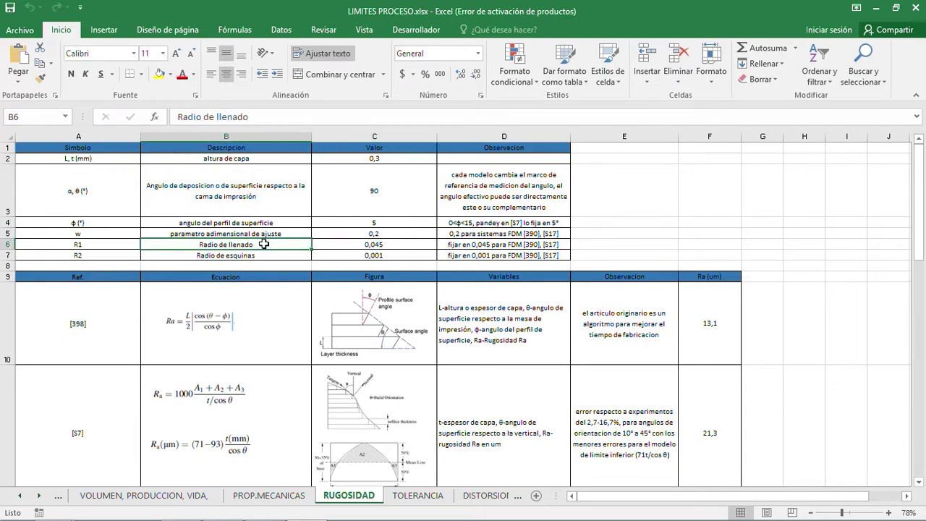
{"action": "left_click", "coordinate": [366, 256]}
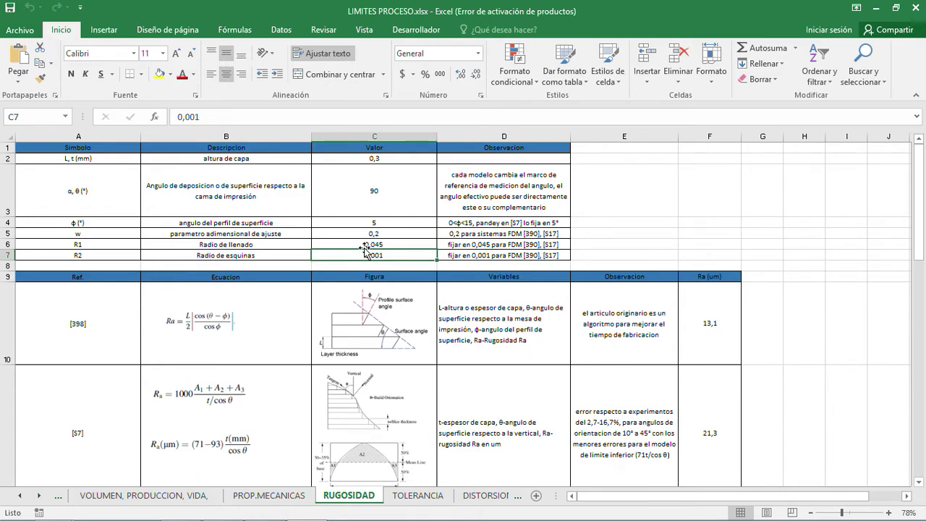
{"action": "left_click", "coordinate": [365, 241]}
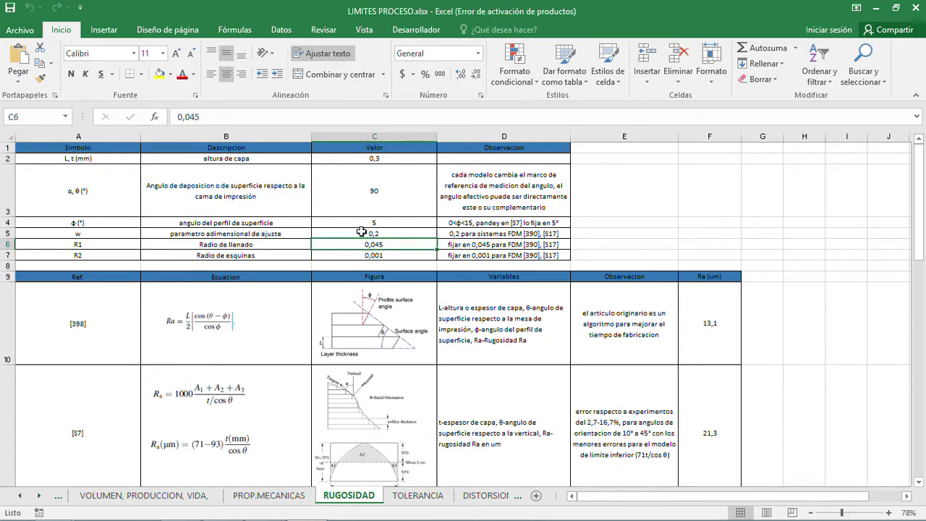
Open the TOLERANCIA sheet and look over the [D2] and [D19] tolerance models down to row 9
{"action": "left_click", "coordinate": [401, 498]}
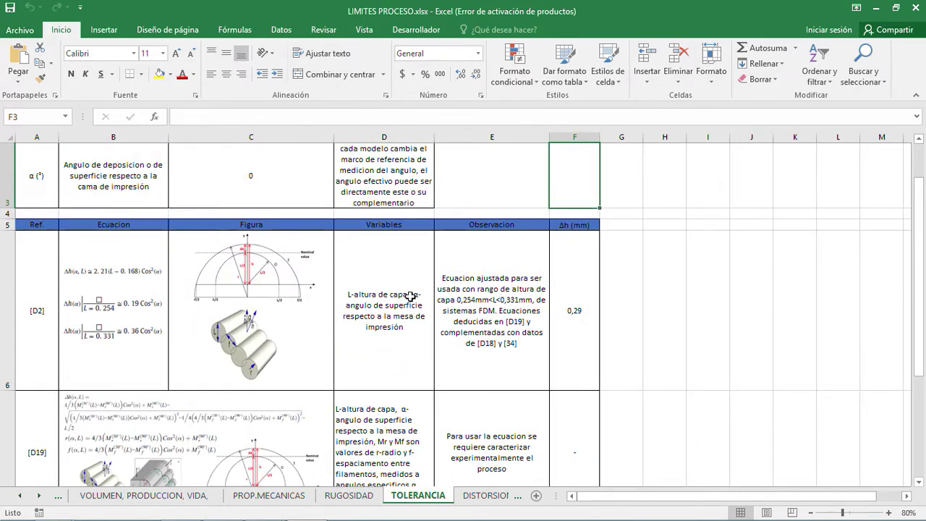
{"action": "scroll", "coordinate": [410, 297], "scroll_direction": "up", "scroll_amount": 1}
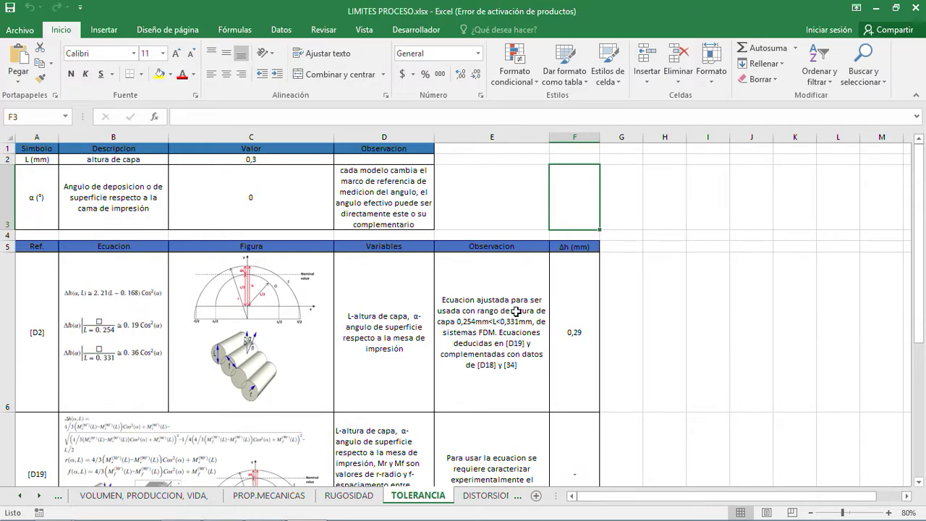
{"action": "scroll", "coordinate": [515, 311], "scroll_direction": "down", "scroll_amount": 1}
{"action": "scroll", "coordinate": [516, 311], "scroll_direction": "down", "scroll_amount": 2}
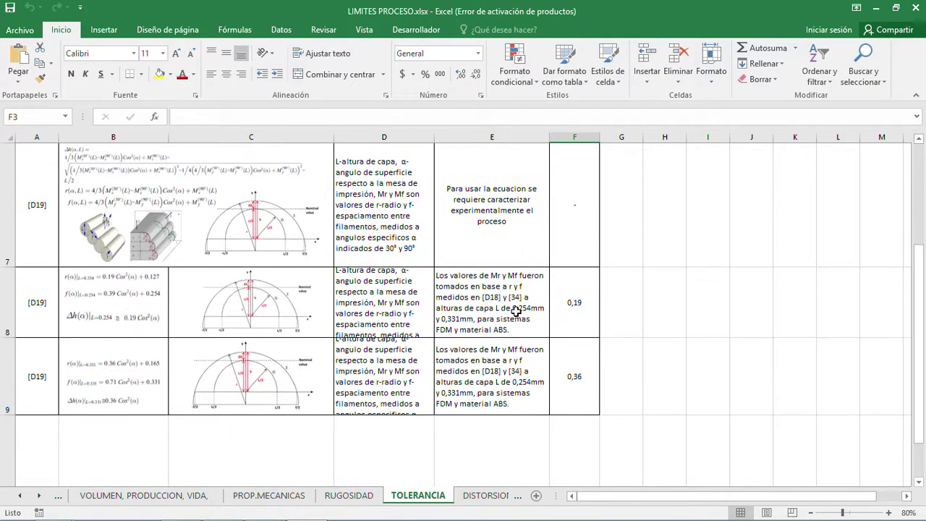
{"action": "scroll", "coordinate": [516, 311], "scroll_direction": "up", "scroll_amount": 3}
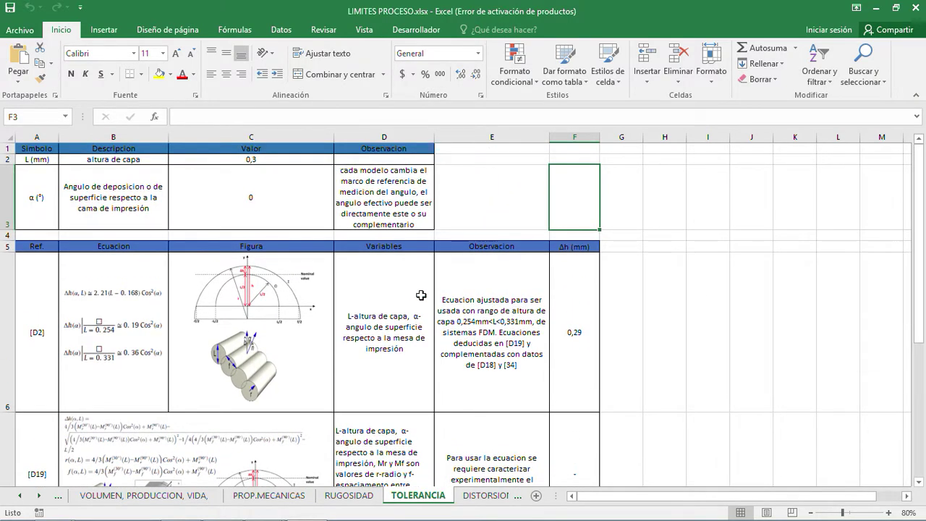
Check the layer height and deposition angle inputs in C2 and C3, and the Δh formula for model [D2] in F6
{"action": "left_click", "coordinate": [269, 159]}
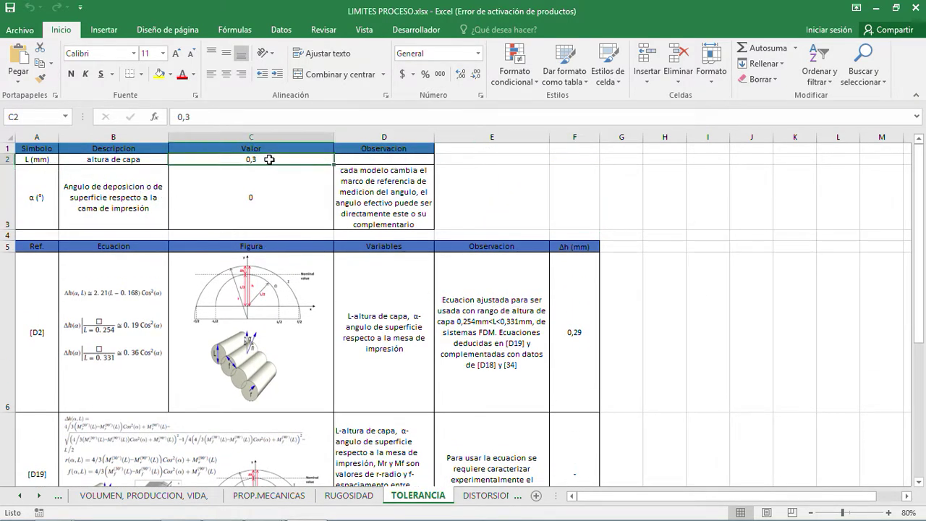
{"action": "left_click", "coordinate": [262, 199]}
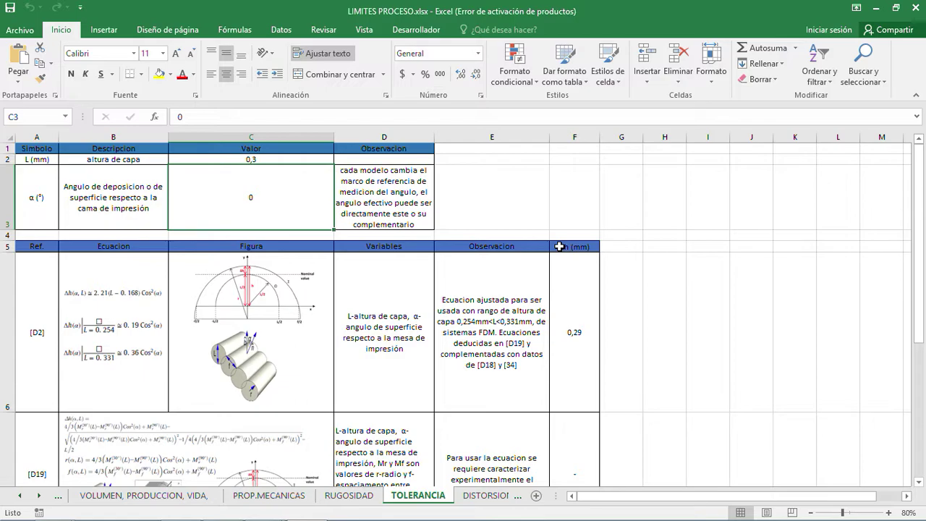
{"action": "left_click", "coordinate": [587, 319]}
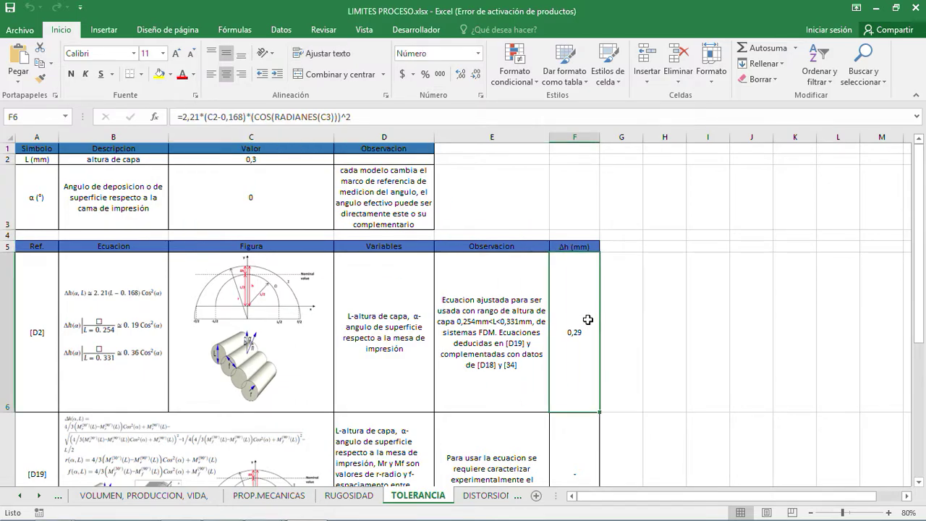
{"action": "scroll", "coordinate": [589, 319], "scroll_direction": "down", "scroll_amount": 2}
{"action": "scroll", "coordinate": [589, 319], "scroll_direction": "up", "scroll_amount": 2}
Open the DISTORSION sheet and review the number of layers and part length in the parameter table
{"action": "left_click", "coordinate": [479, 495]}
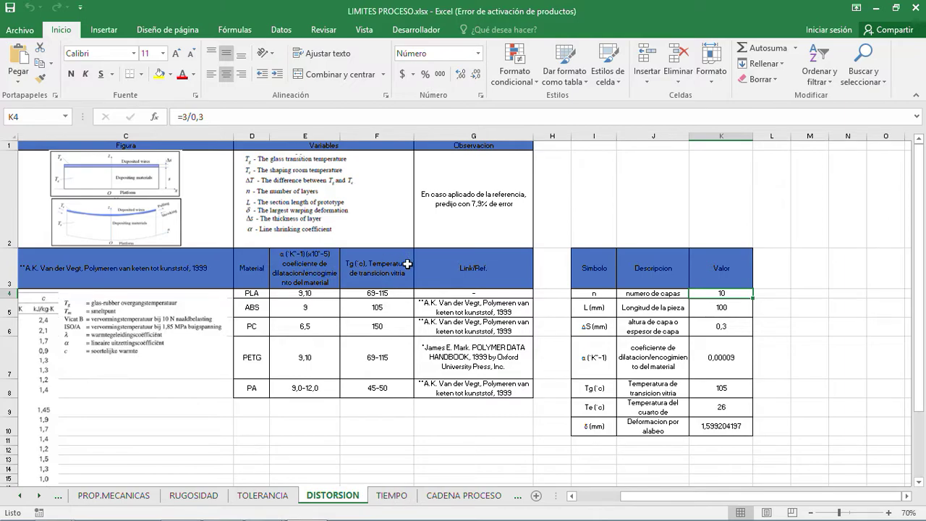
{"action": "mouse_move", "coordinate": [652, 498]}
{"action": "left_mouse_down"}
{"action": "mouse_move", "coordinate": [601, 502]}
{"action": "mouse_move", "coordinate": [659, 498]}
{"action": "left_mouse_up"}
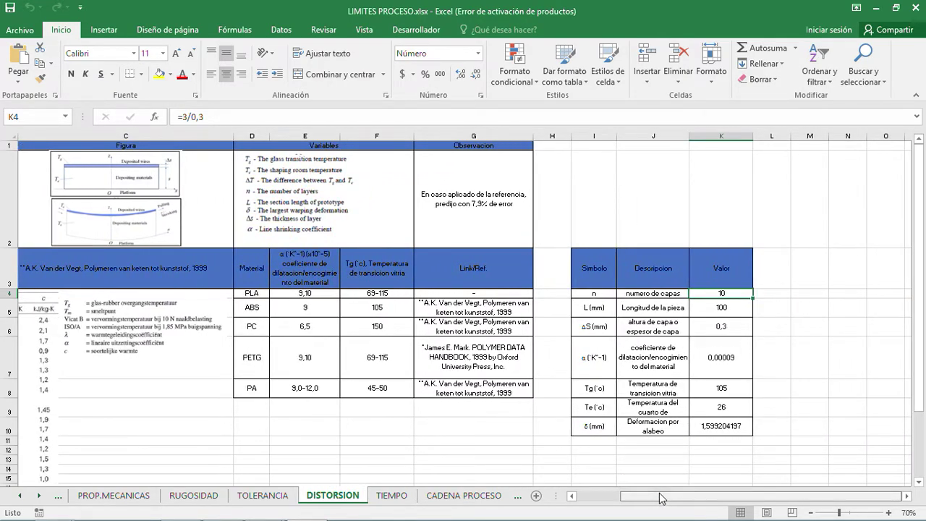
{"action": "left_click", "coordinate": [645, 294]}
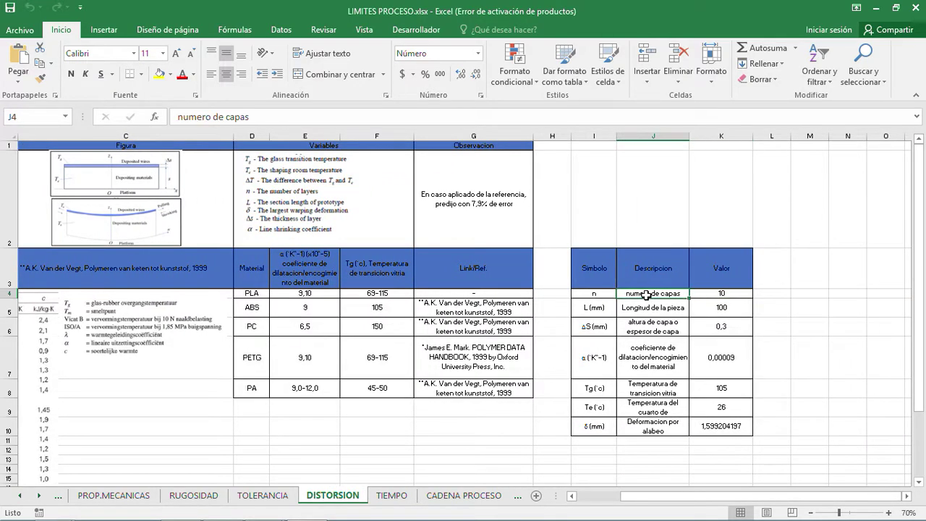
{"action": "key", "text": "Down"}
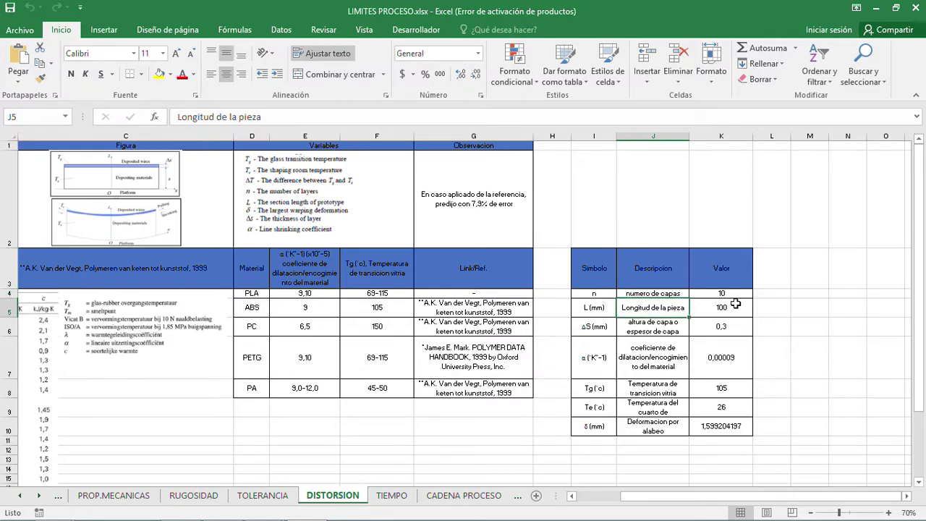
Examine the layer thickness ΔS and the material's expansion/shrinkage coefficient in rows 6 and 7 of the parameter table
{"action": "key", "text": "Down"}
{"action": "key", "text": "Right"}
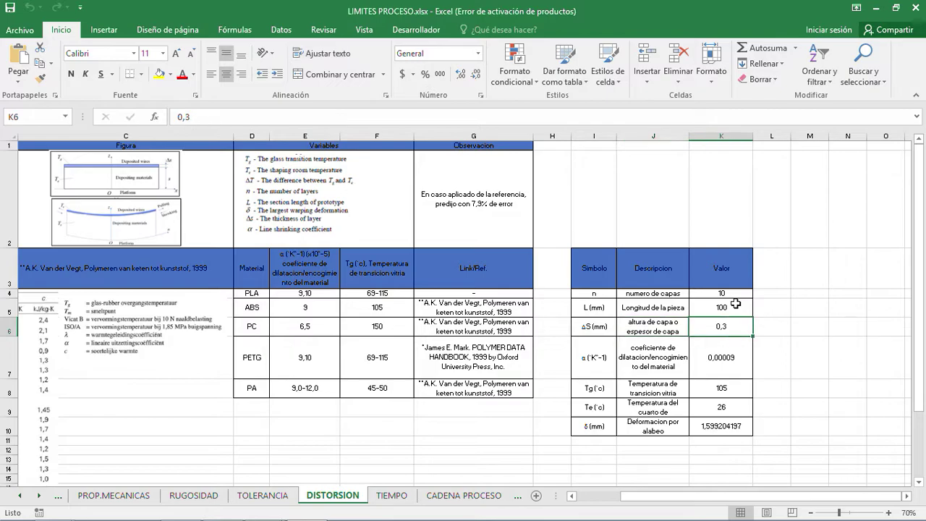
{"action": "key", "text": "Left"}
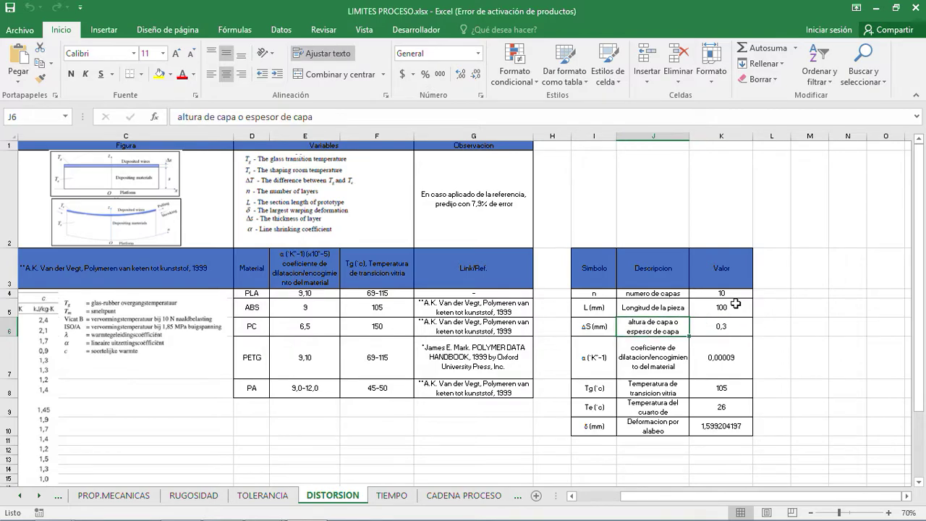
{"action": "key", "text": "Right"}
{"action": "key", "text": "Left"}
{"action": "key", "text": "Right"}
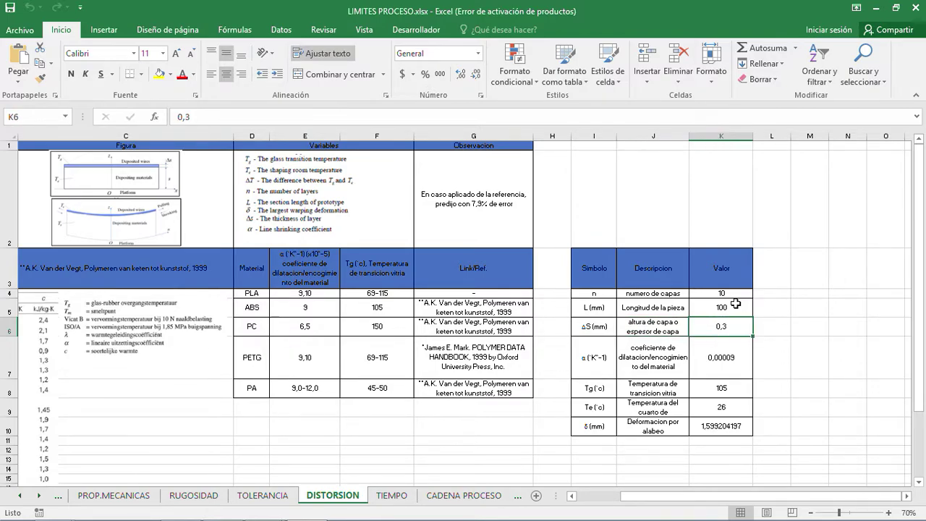
{"action": "key", "text": "Down"}
{"action": "key", "text": "Left"}
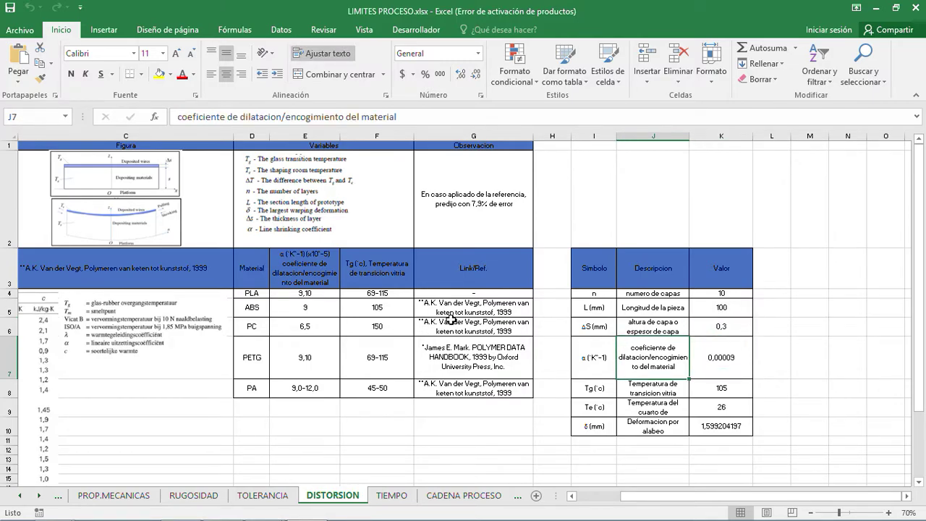
Look over the polymer thermal properties table in column B, and return to the distortion parameter table
{"action": "left_click_drag", "start_coordinate": [671, 496], "coordinate": [626, 496]}
{"action": "scroll", "coordinate": [200, 362], "scroll_direction": "down", "scroll_amount": 2}
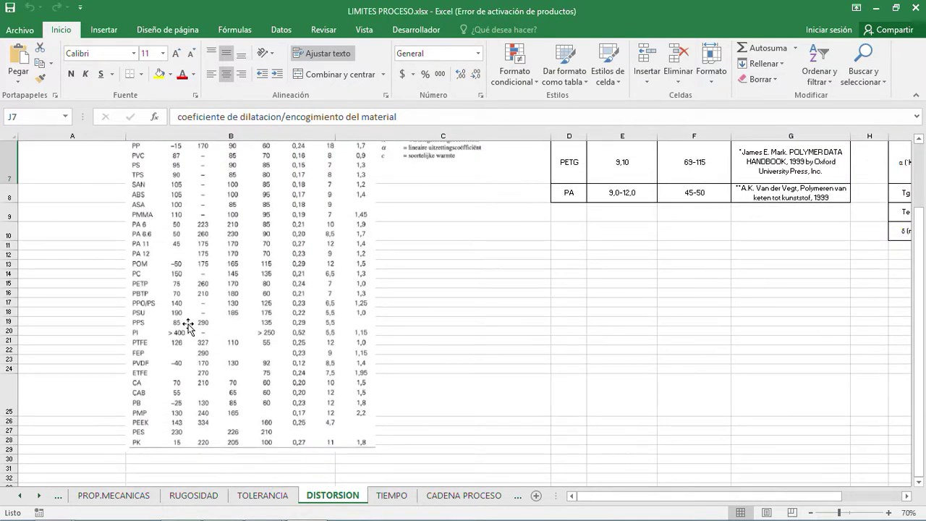
{"action": "scroll", "coordinate": [185, 289], "scroll_direction": "up", "scroll_amount": 1}
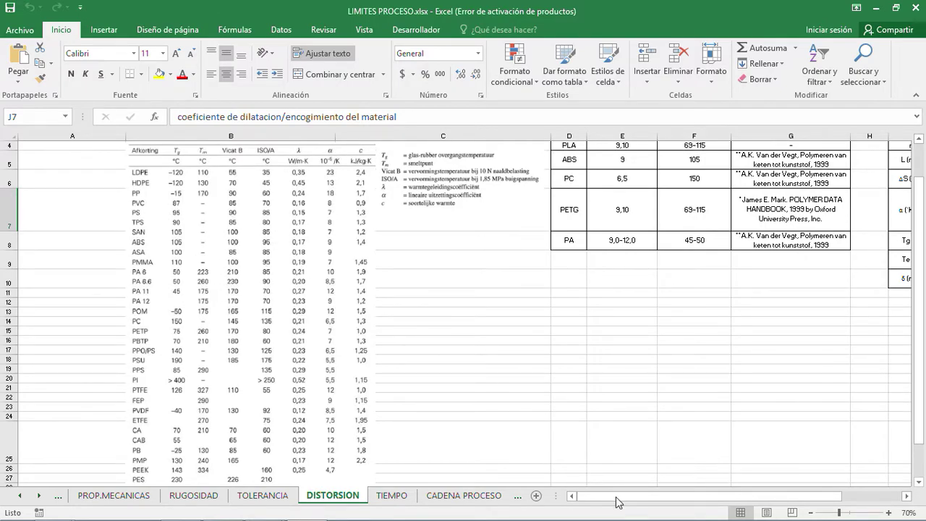
{"action": "left_click_drag", "start_coordinate": [614, 500], "coordinate": [698, 501]}
{"action": "scroll", "coordinate": [716, 371], "scroll_direction": "up", "scroll_amount": 1}
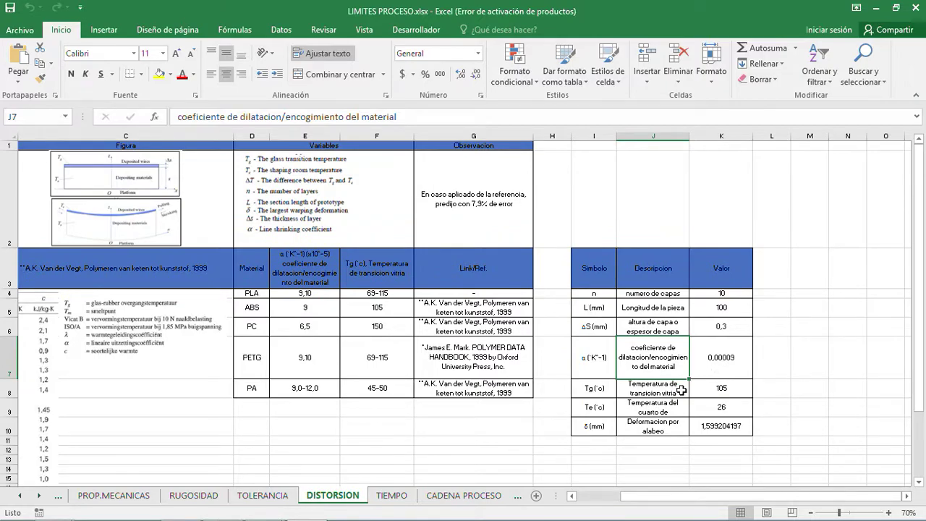
Check the glass transition and room temperature values in K8:K9 and the warping deformation formula in K10
{"action": "left_click", "coordinate": [720, 393]}
{"action": "left_click", "coordinate": [720, 405]}
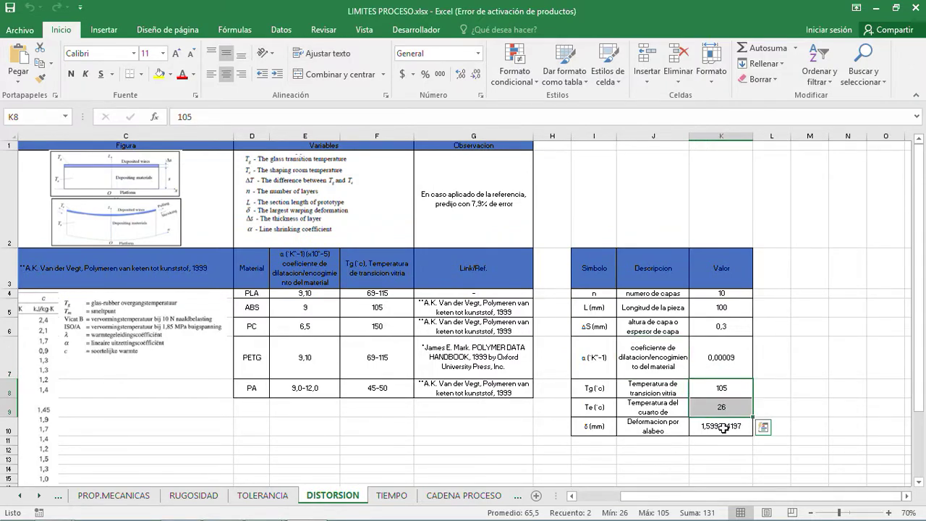
{"action": "left_click", "coordinate": [725, 428]}
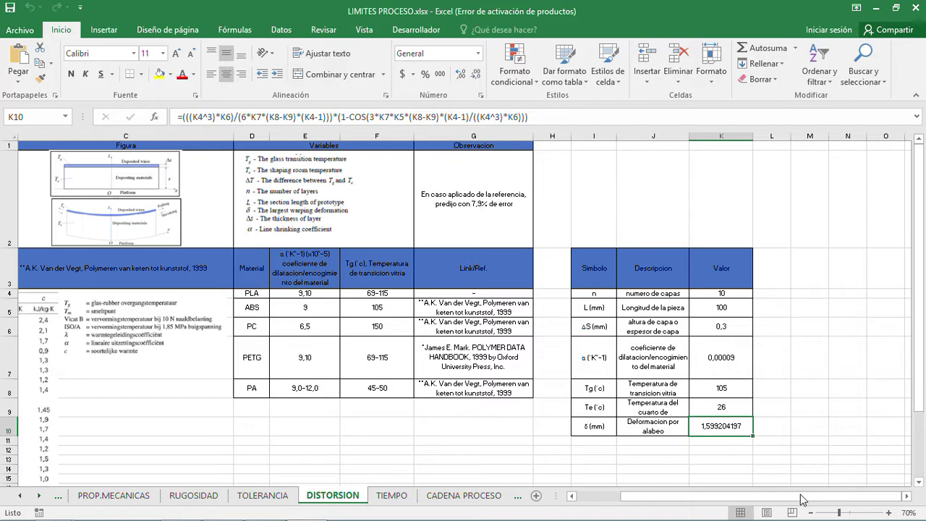
Examine the warping diagrams in the Figura column of the DISTORSION sheet enlarged to 220%
{"action": "left_click_drag", "start_coordinate": [804, 496], "coordinate": [759, 498]}
{"action": "left_click_drag", "start_coordinate": [839, 512], "coordinate": [863, 512]}
{"action": "scroll", "coordinate": [607, 347], "scroll_direction": "up", "scroll_amount": 2}
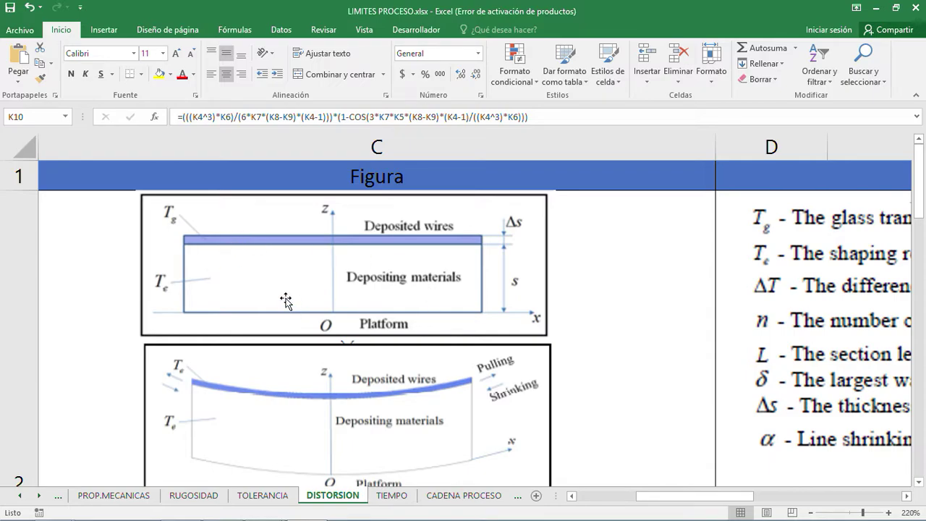
{"action": "scroll", "coordinate": [342, 272], "scroll_direction": "down", "scroll_amount": 3}
{"action": "scroll", "coordinate": [345, 264], "scroll_direction": "up", "scroll_amount": 3}
{"action": "left_click", "coordinate": [846, 512]}
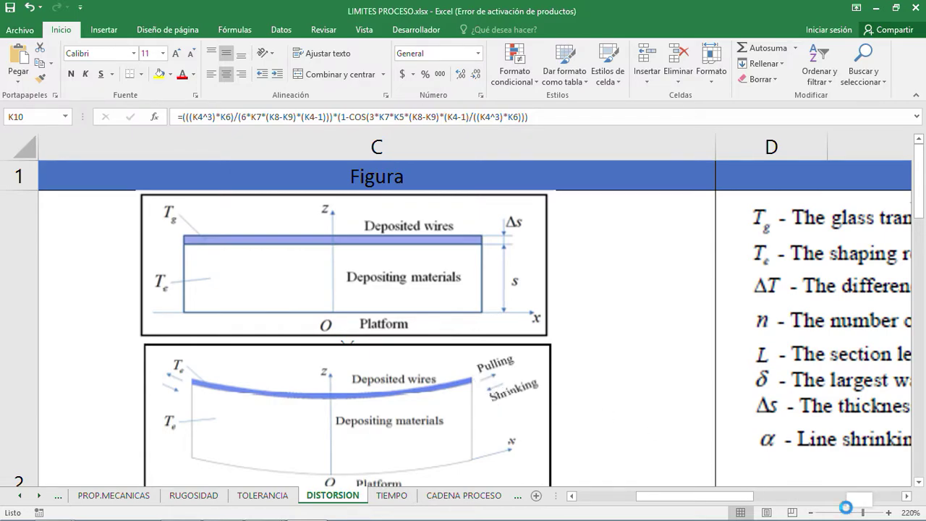
Open the TIEMPO sheet and check the model ranges for support infill, print speed, infill percentage and layer height in C2:F2
{"action": "left_click", "coordinate": [394, 496]}
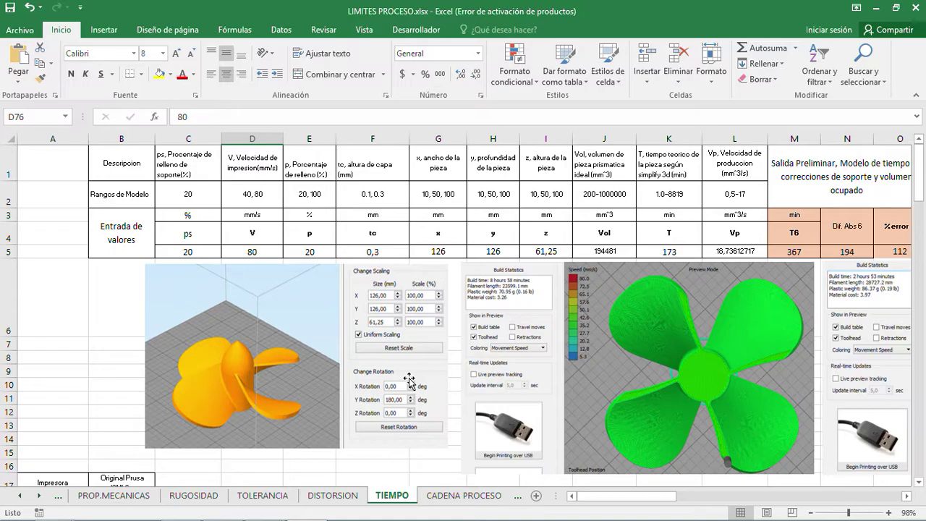
{"action": "left_click_drag", "start_coordinate": [601, 502], "coordinate": [543, 504]}
{"action": "left_click", "coordinate": [216, 196]}
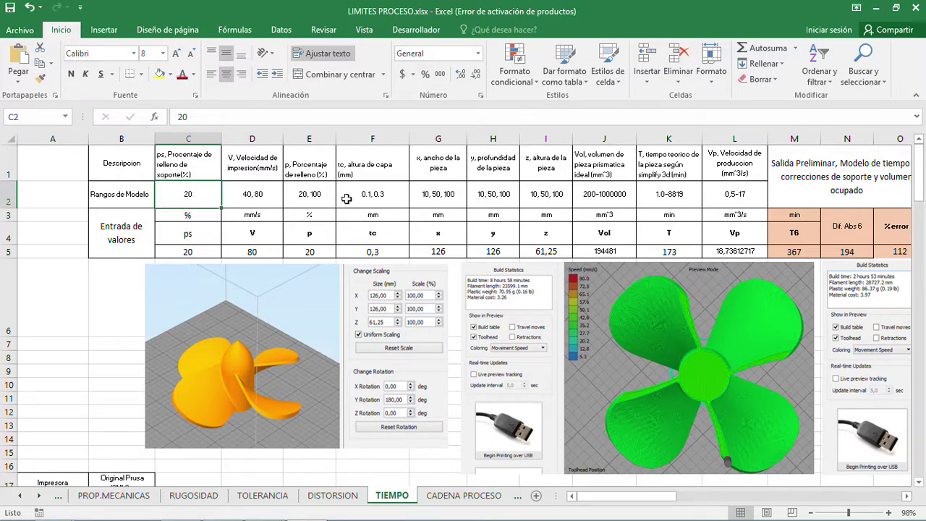
{"action": "key", "text": "Right"}
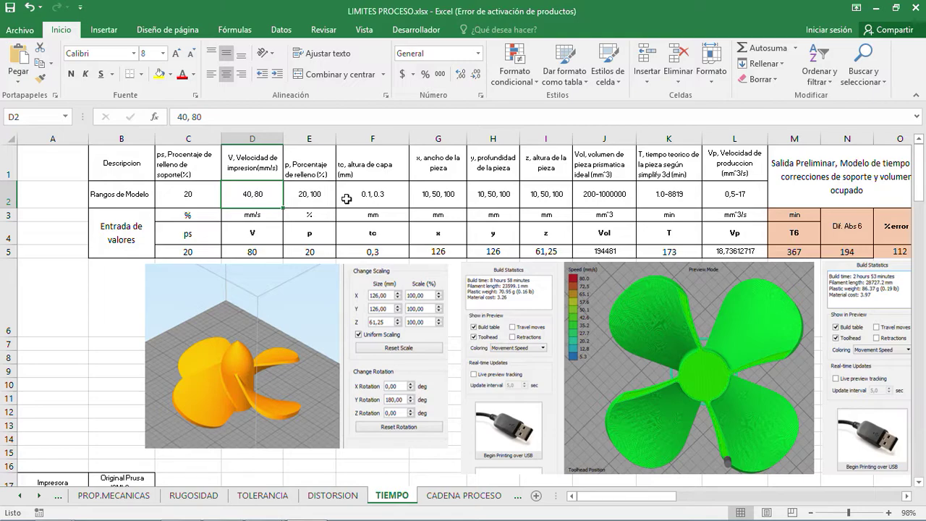
{"action": "key", "text": "Left"}
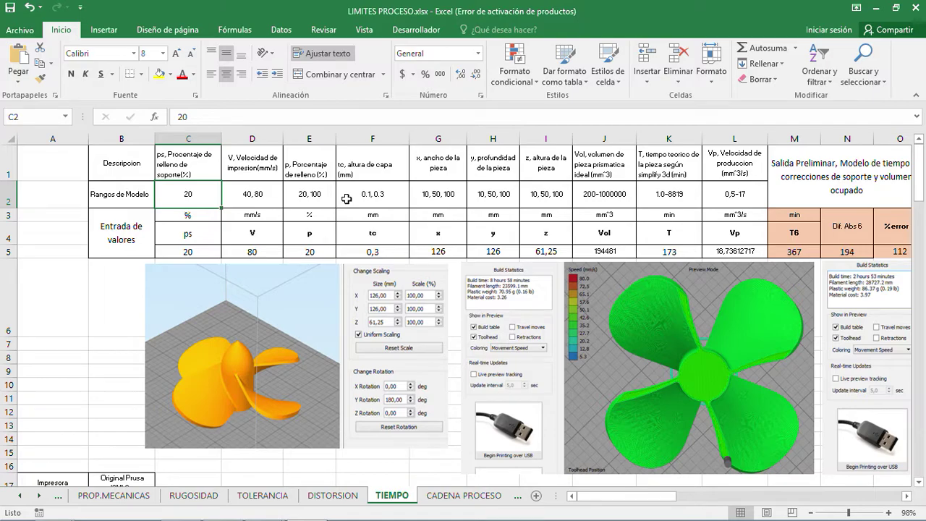
{"action": "key", "text": "Right"}
{"action": "key", "text": "Right"}
{"action": "key", "text": "Right"}
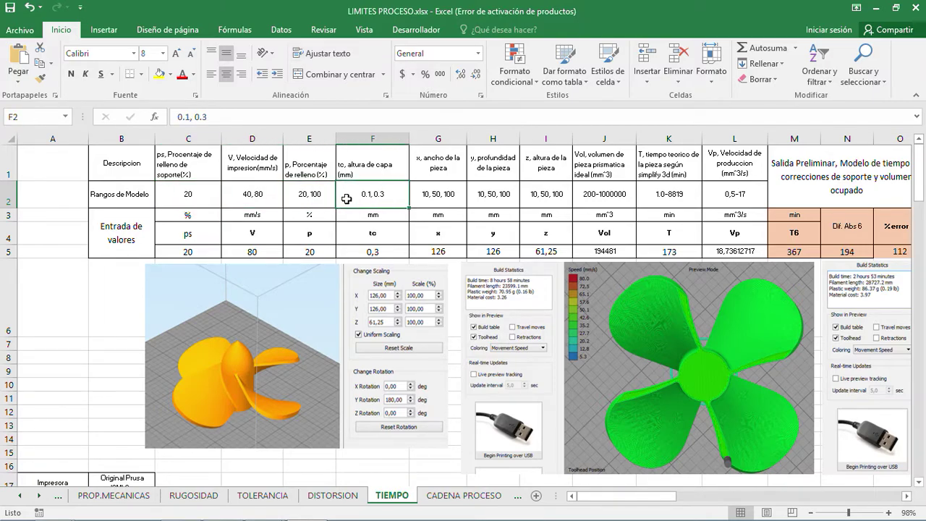
Check the model ranges for part dimensions, prismatic volume, theoretical time and production speed in G2:L2
{"action": "key", "text": "Right"}
{"action": "key", "text": "Right"}
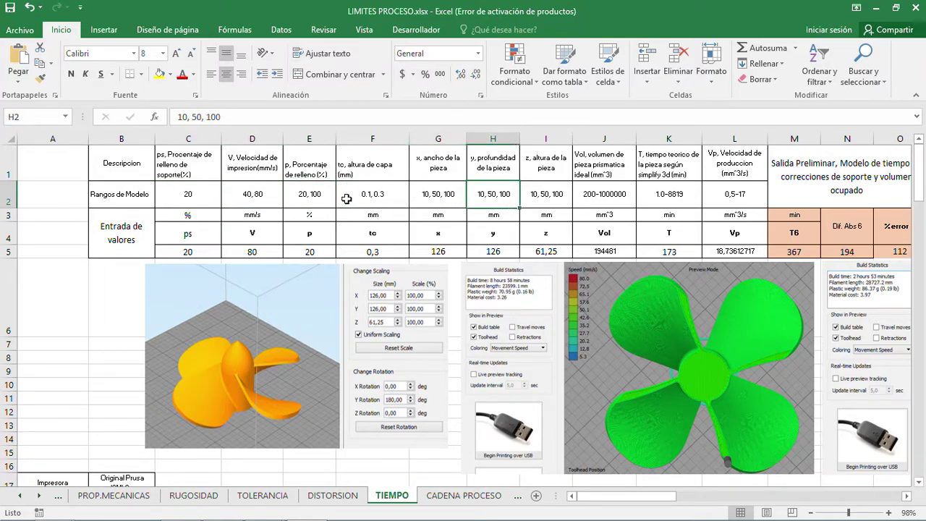
{"action": "key", "text": "Right"}
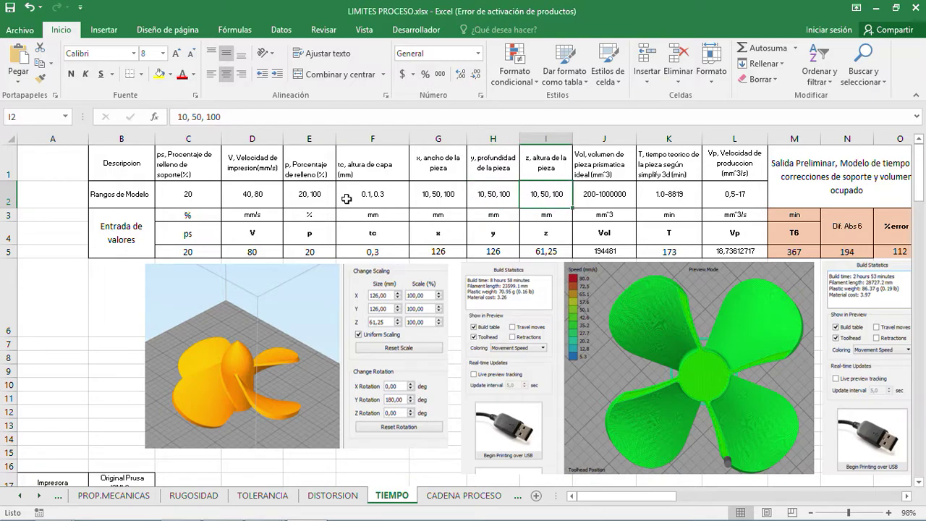
{"action": "key", "text": "Right"}
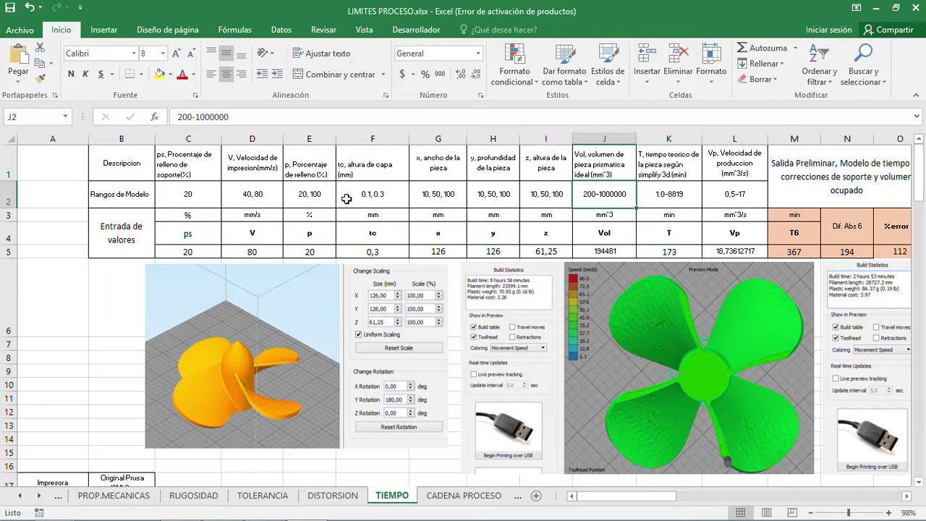
{"action": "key", "text": "Right"}
{"action": "key", "text": "Right"}
{"action": "key", "text": "Right"}
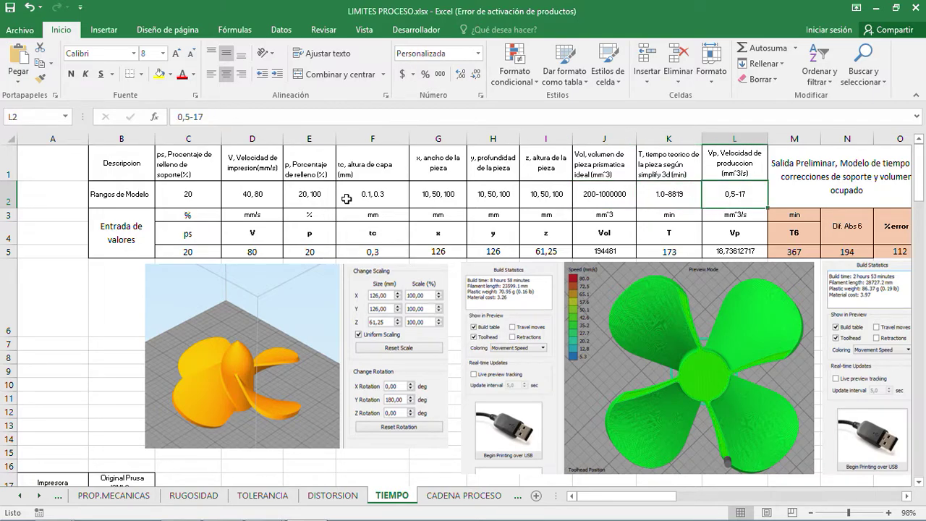
Inspect the preliminary time model's T6 formula in M5 and its error outputs, up to the real volume in P5
{"action": "key", "text": "Down"}
{"action": "key", "text": "Down"}
{"action": "key", "text": "Down"}
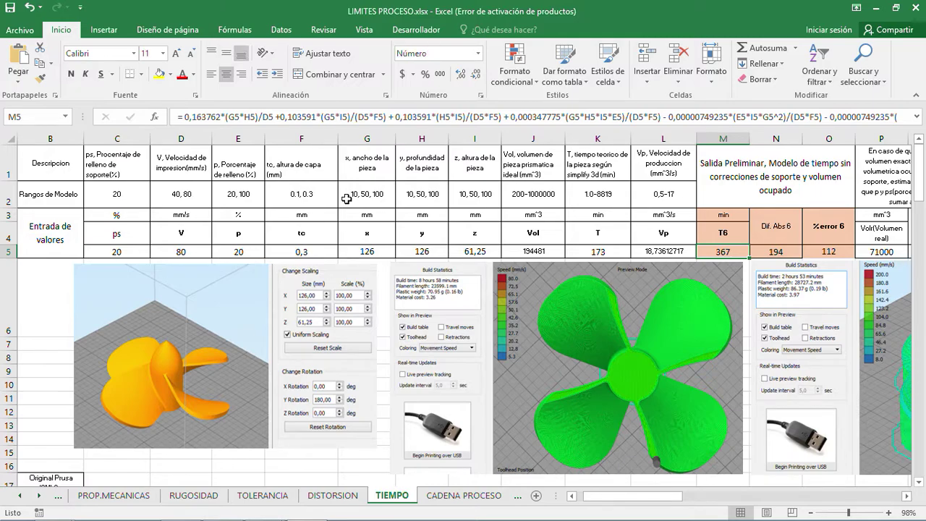
{"action": "key", "text": "Right"}
{"action": "key", "text": "Right"}
{"action": "key", "text": "Right"}
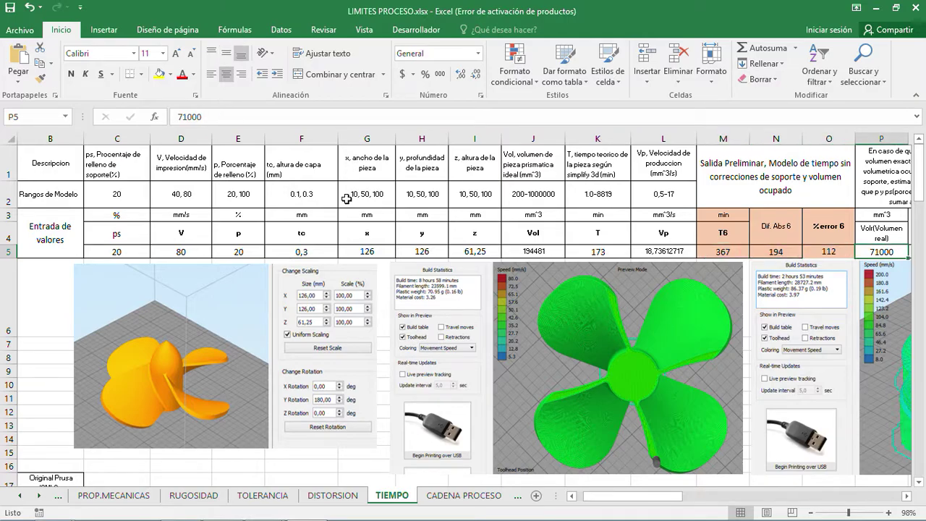
Review the occupied volume and support volume fractions in Q5:S5
{"action": "key", "text": "Right"}
{"action": "key", "text": "Right"}
{"action": "key", "text": "Right"}
{"action": "key", "text": "Right"}
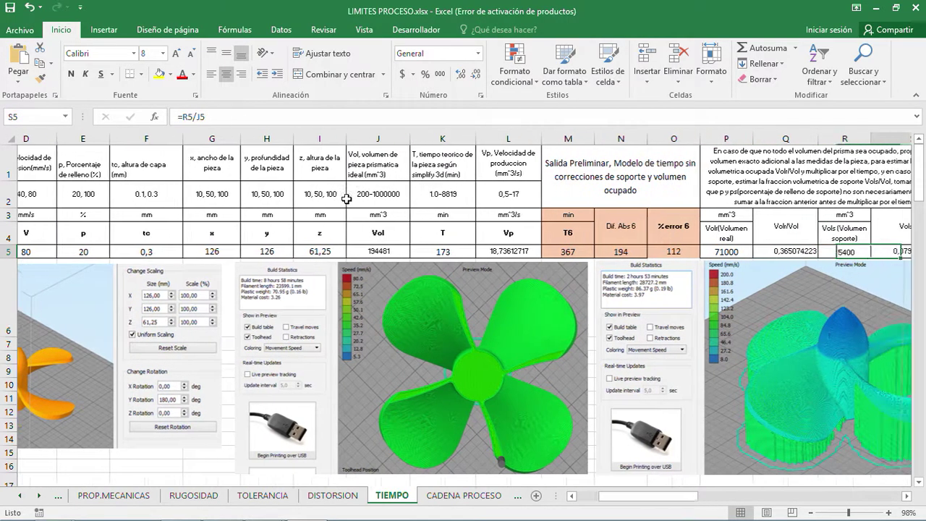
Inspect the corrected time model's outputs in T5:W5, including the %error 7 and definitive volume formulas
{"action": "key", "text": "Right"}
{"action": "key", "text": "Right"}
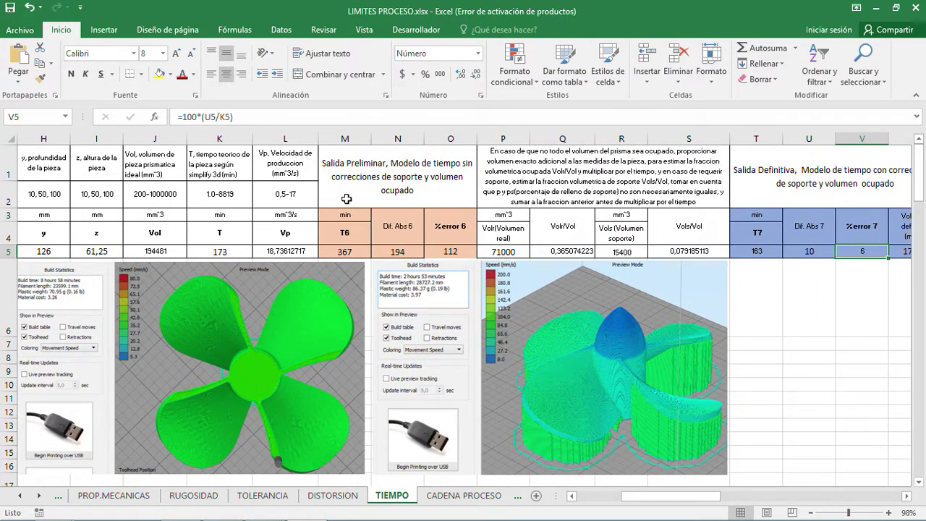
{"action": "key", "text": "Right"}
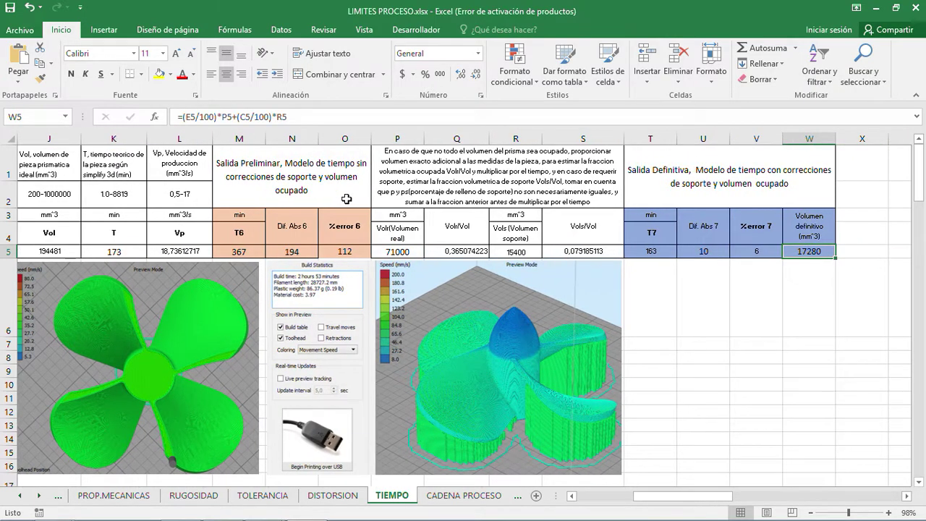
{"action": "key", "text": "Left"}
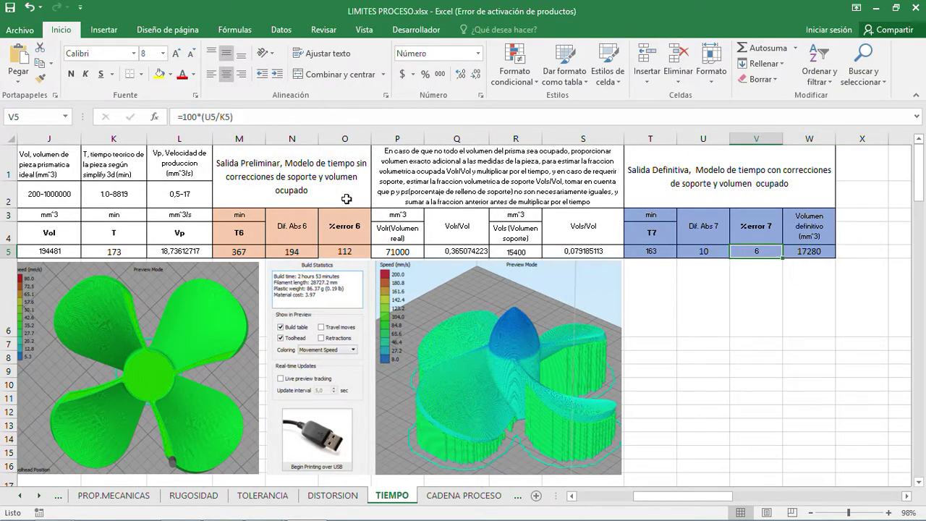
{"action": "key", "text": "F2"}
{"action": "key", "text": "Escape"}
Compare the propeller preview images and build statistics with the preliminary and definitive time model outputs
{"action": "mouse_move", "coordinate": [678, 499]}
{"action": "left_mouse_down"}
{"action": "mouse_move", "coordinate": [600, 499]}
{"action": "mouse_move", "coordinate": [684, 499]}
{"action": "left_mouse_up"}
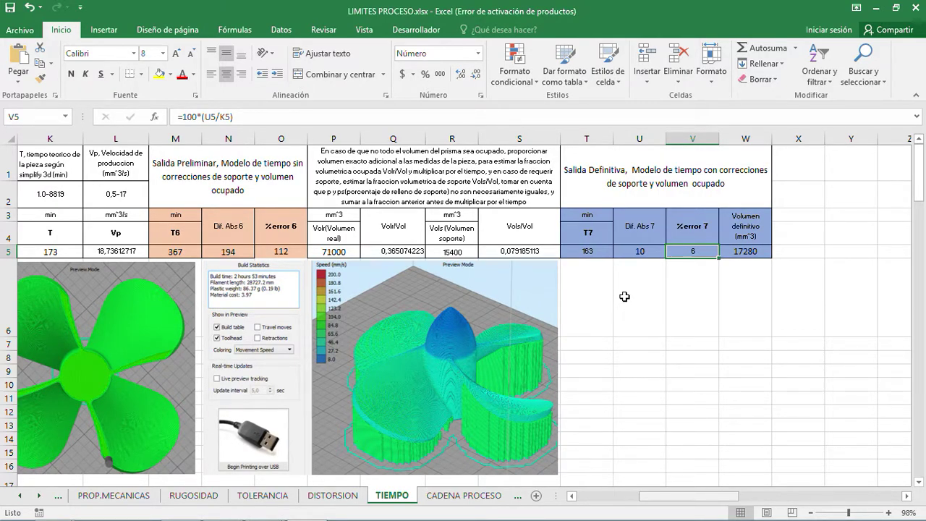
{"action": "left_click_drag", "start_coordinate": [679, 500], "coordinate": [660, 501]}
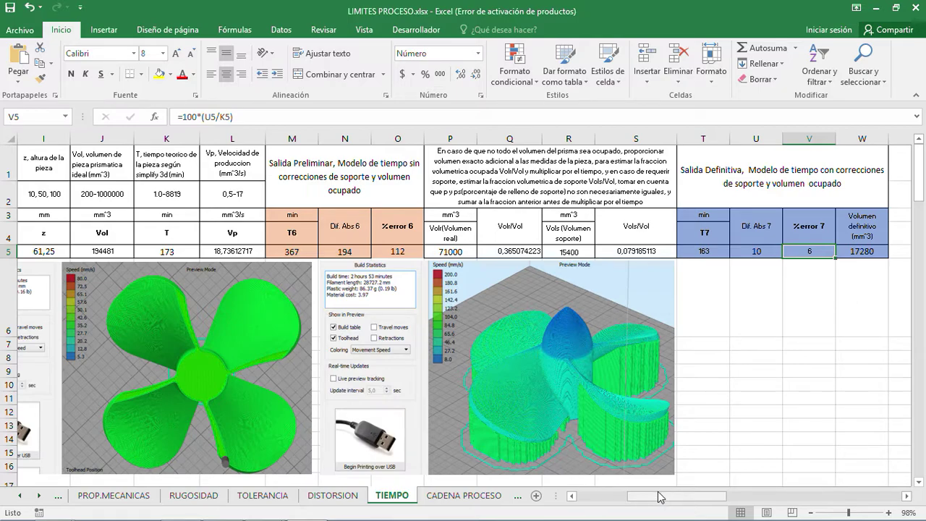
{"action": "left_click_drag", "start_coordinate": [660, 500], "coordinate": [616, 503]}
{"action": "scroll", "coordinate": [616, 503], "scroll_direction": "right", "scroll_amount": 1}
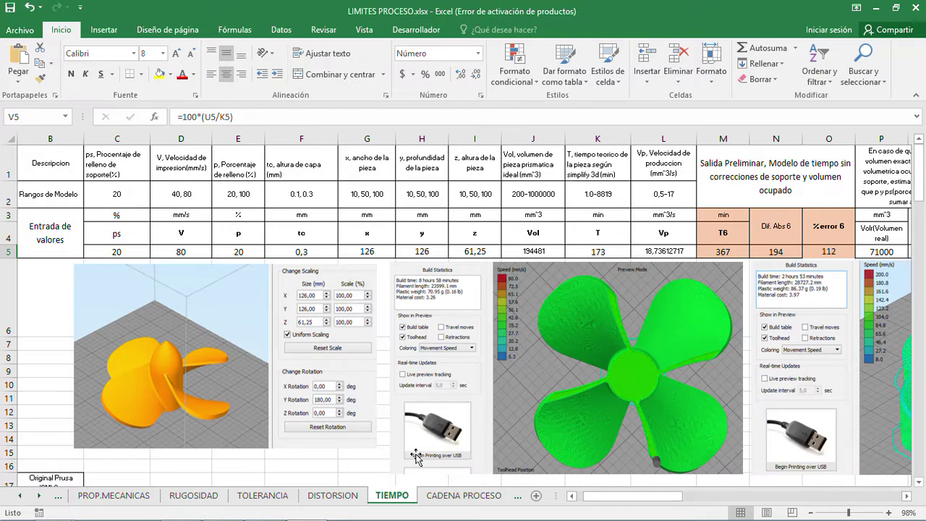
Open the CADENA PROCESO sheet and go to the first requirement in B2 of the Requerimiento column
{"action": "left_click", "coordinate": [436, 499]}
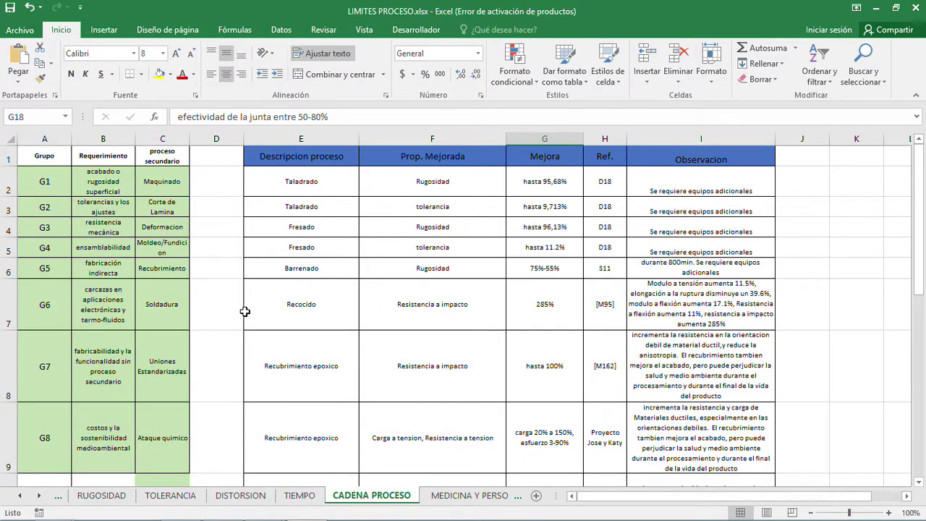
{"action": "left_click", "coordinate": [196, 312]}
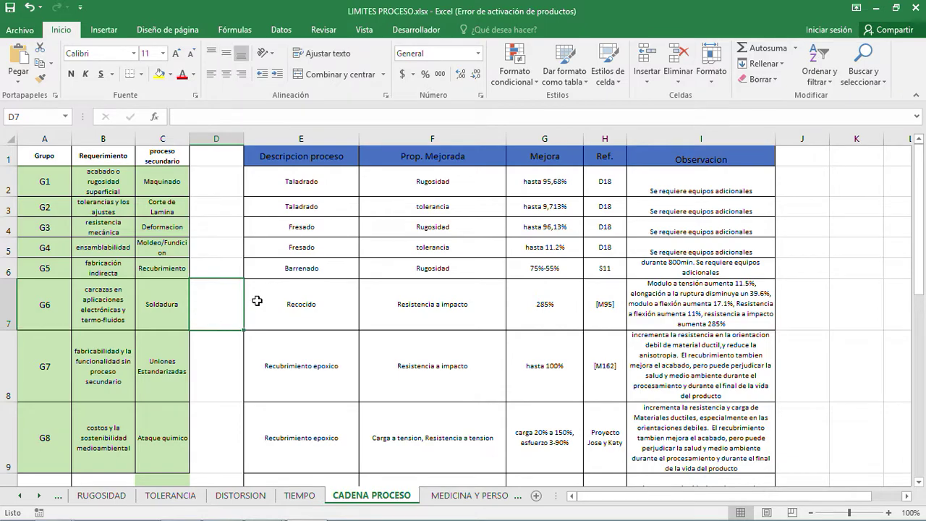
{"action": "key", "text": "Left"}
{"action": "key", "text": "Left"}
{"action": "key", "text": "Left"}
{"action": "key", "text": "Right"}
{"action": "key", "text": "Up"}
{"action": "key", "text": "Up"}
{"action": "key", "text": "Up"}
{"action": "key", "text": "Up"}
{"action": "key", "text": "Up"}
{"action": "key", "text": "Up"}
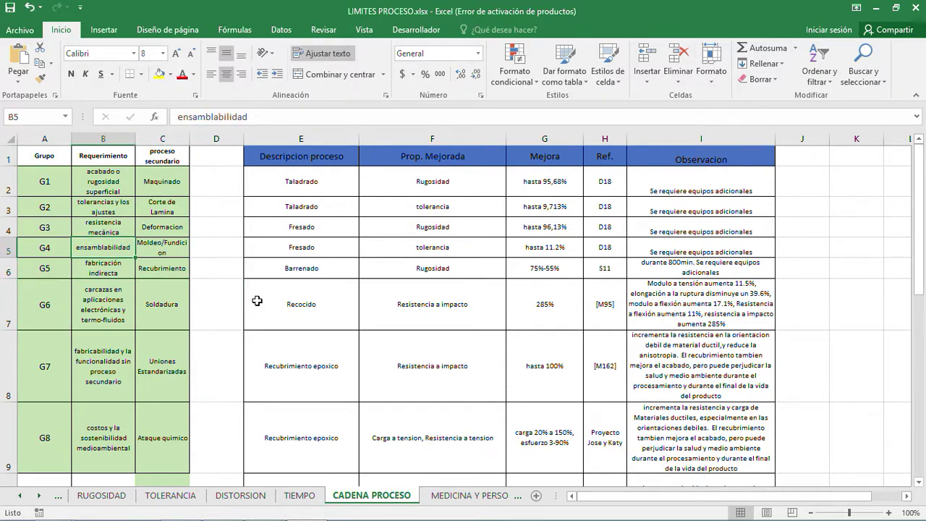
{"action": "key", "text": "Down"}
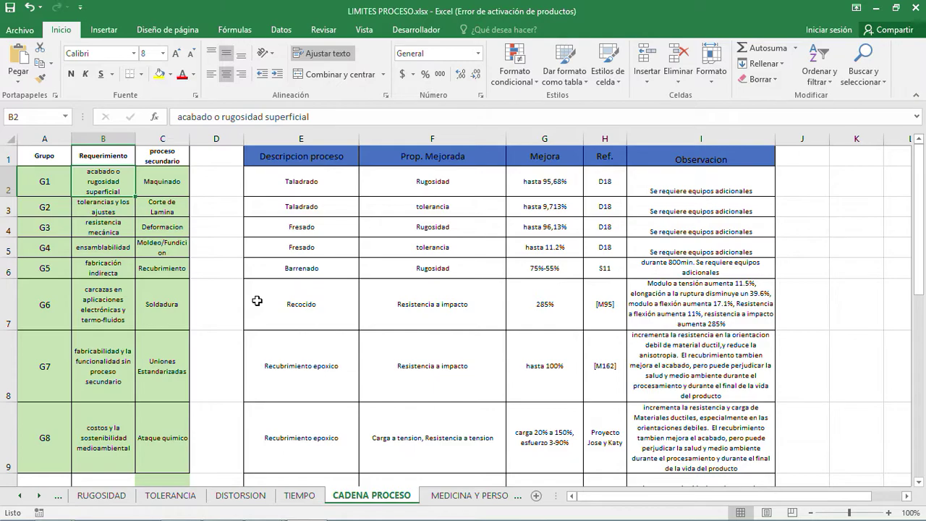
Skim the requirement groups in columns B and C, and return to the Requerimiento heading
{"action": "key", "text": "Right"}
{"action": "key", "text": "Down"}
{"action": "key", "text": "Down"}
{"action": "key", "text": "Left"}
{"action": "key", "text": "Up"}
{"action": "key", "text": "Up"}
{"action": "key", "text": "Down"}
{"action": "key", "text": "Down"}
{"action": "key", "text": "Down"}
{"action": "key", "text": "Down"}
{"action": "key", "text": "Down"}
{"action": "key", "text": "Down"}
{"action": "key", "text": "Down"}
{"action": "key", "text": "Down"}
{"action": "key", "text": "Up"}
{"action": "key", "text": "Up"}
{"action": "key", "text": "Up"}
{"action": "key", "text": "Up"}
{"action": "key", "text": "Up"}
{"action": "key", "text": "Up"}
{"action": "key", "text": "Up"}
{"action": "key", "text": "Up"}
{"action": "key", "text": "Up"}
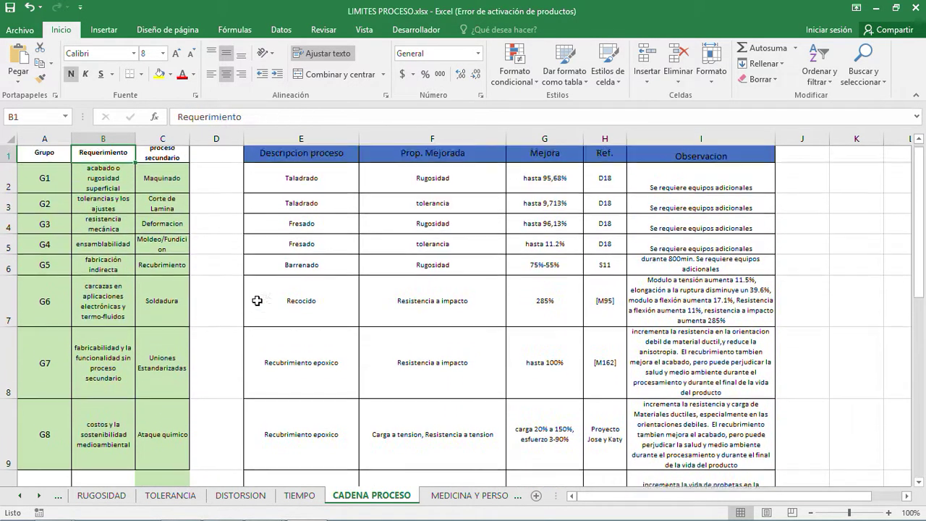
Read through requirements G1 to G8 in B2:B9, from surface roughness to costs and environmental sustainability
{"action": "key", "text": "Down"}
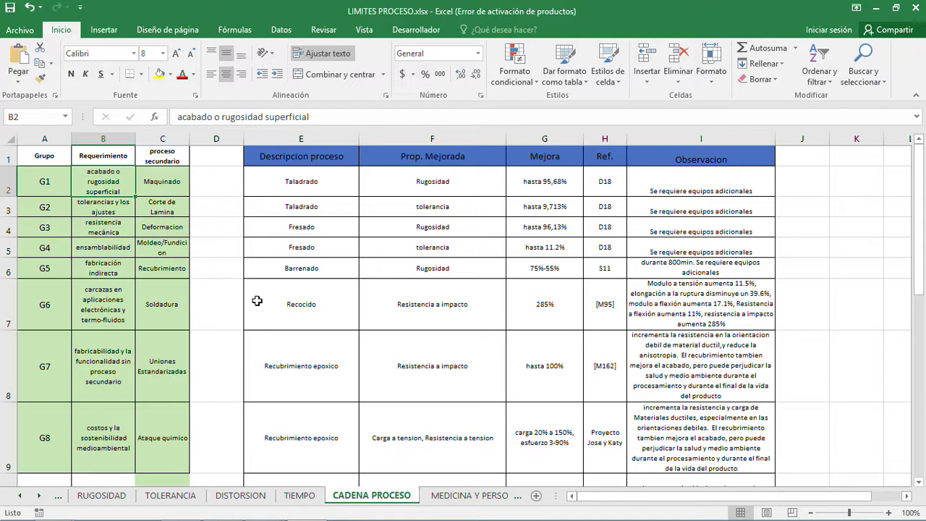
{"action": "key", "text": "Down"}
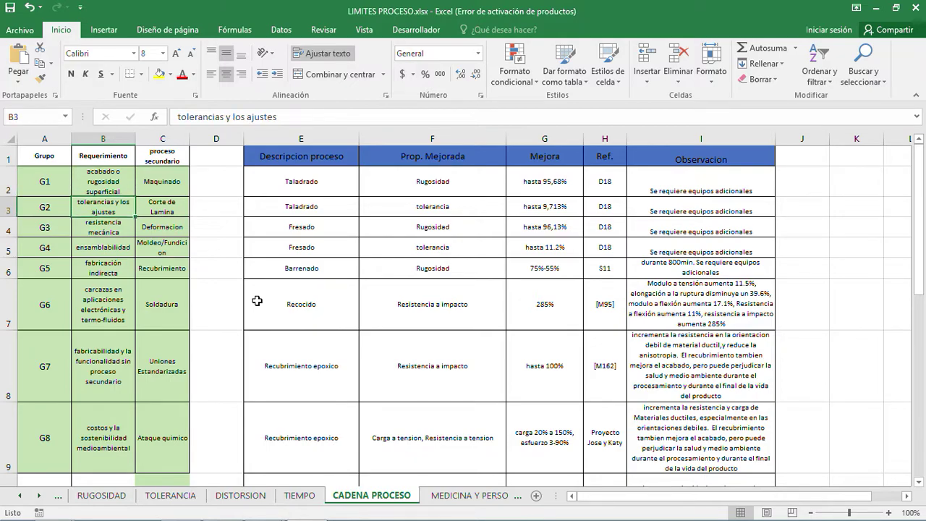
{"action": "key", "text": "Down"}
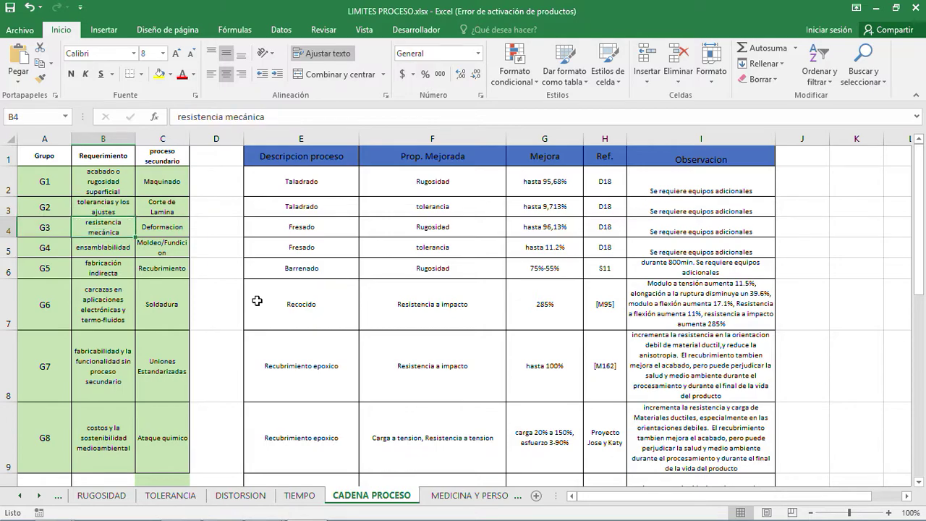
{"action": "key", "text": "Down"}
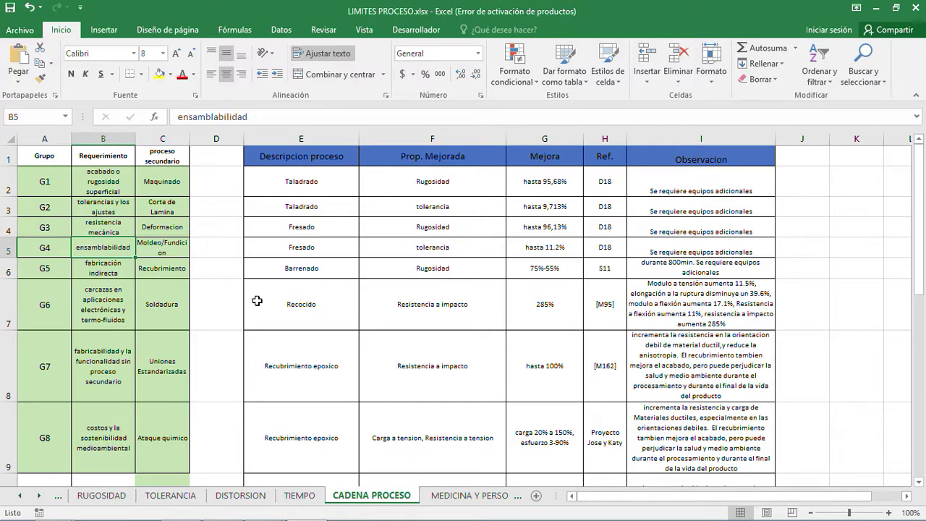
{"action": "key", "text": "Down"}
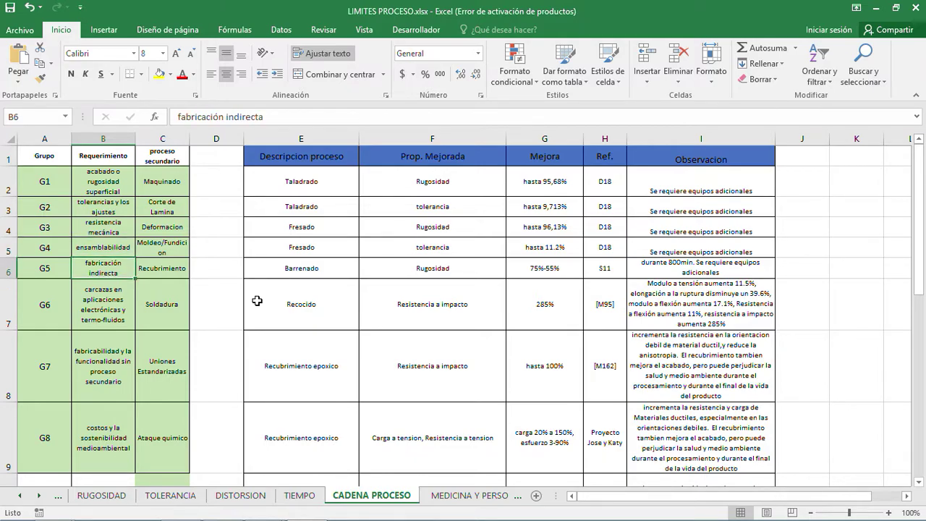
{"action": "key", "text": "Down"}
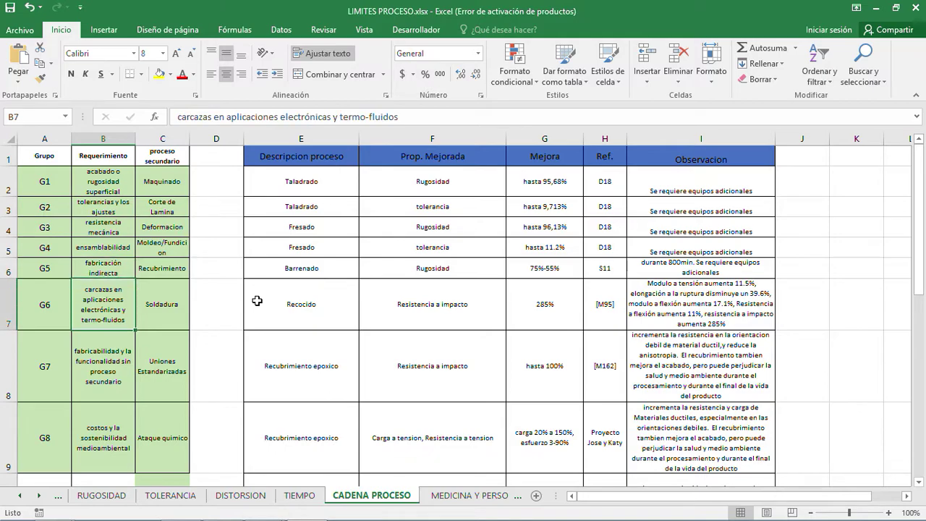
{"action": "key", "text": "Down"}
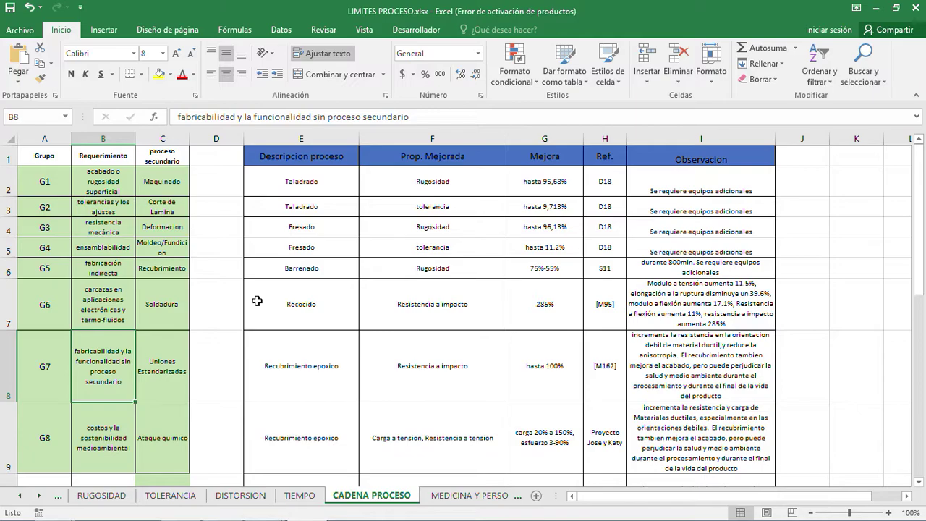
{"action": "key", "text": "Down"}
{"action": "key", "text": "Down"}
{"action": "key", "text": "Down"}
{"action": "key", "text": "Up"}
{"action": "key", "text": "Up"}
{"action": "key", "text": "Up"}
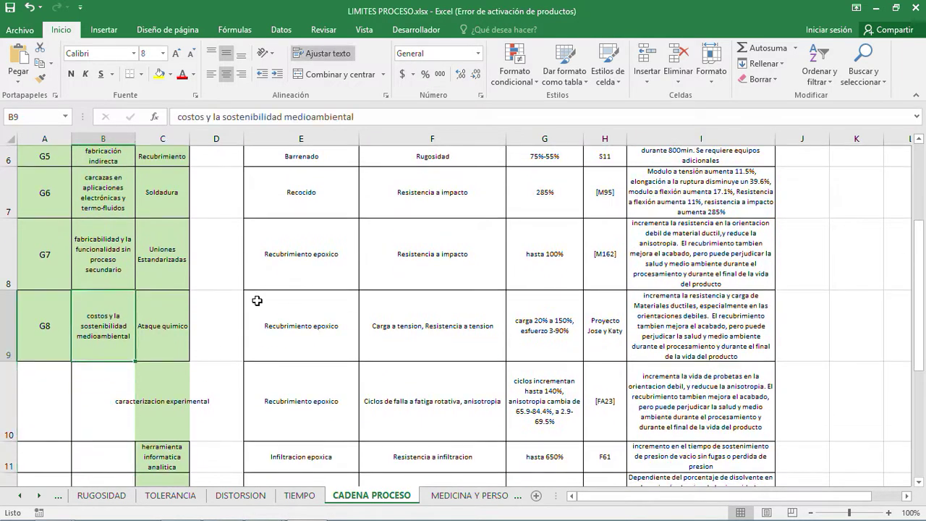
Check the end of the Requerimiento list and go to the proceso secundario heading in C1
{"action": "key", "text": "Down"}
{"action": "key", "text": "Down"}
{"action": "key", "text": "Up"}
{"action": "key", "text": "Right"}
{"action": "key", "text": "Up"}
{"action": "key", "text": "Up"}
{"action": "key", "text": "Up"}
{"action": "key", "text": "Up"}
{"action": "key", "text": "Up"}
{"action": "key", "text": "Up"}
{"action": "key", "text": "Up"}
{"action": "key", "text": "Up"}
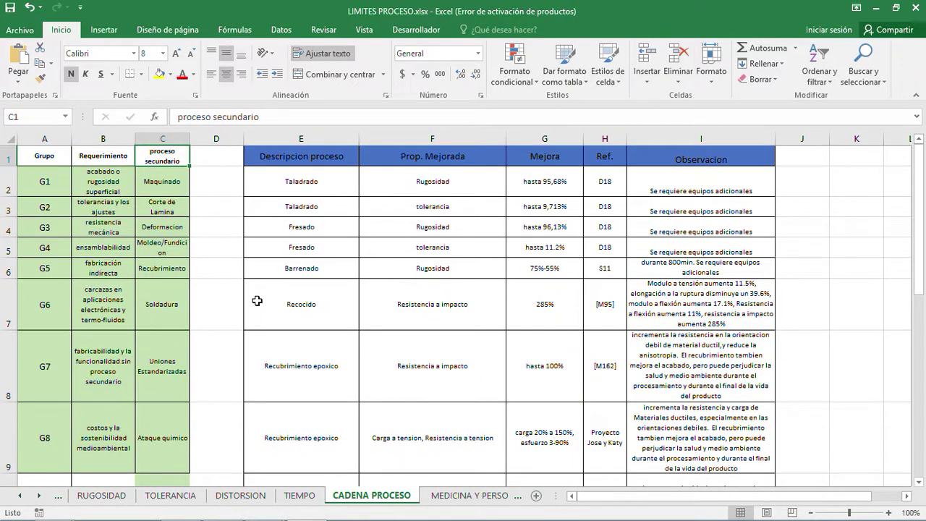
Read through the secondary processes in C2:C10, from Maquinado to caracterizacion experimental
{"action": "key", "text": "Down"}
{"action": "key", "text": "Down"}
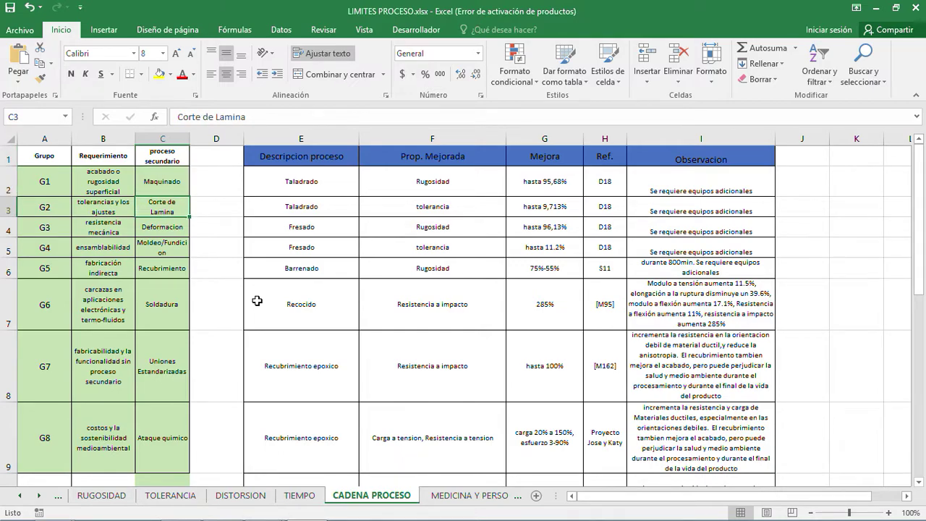
{"action": "key", "text": "Down"}
{"action": "key", "text": "Down"}
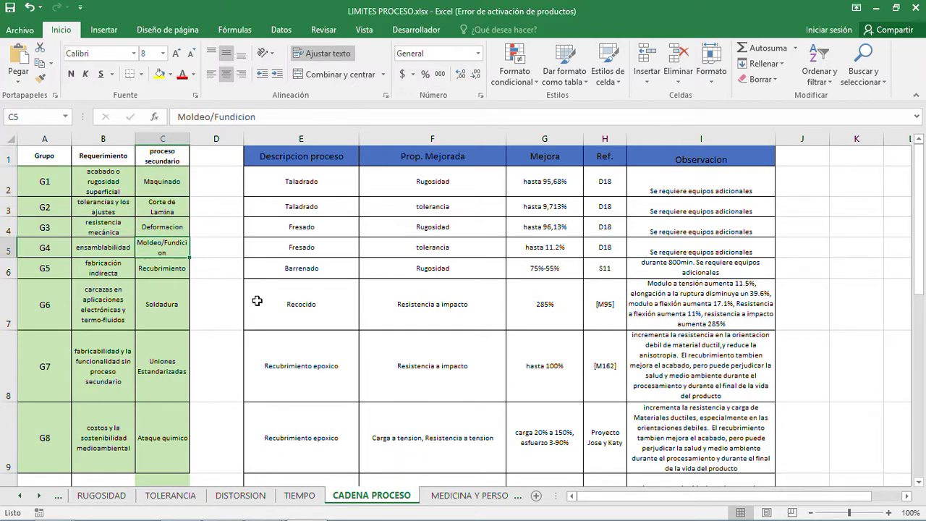
{"action": "key", "text": "Down"}
{"action": "key", "text": "Down"}
{"action": "key", "text": "Down"}
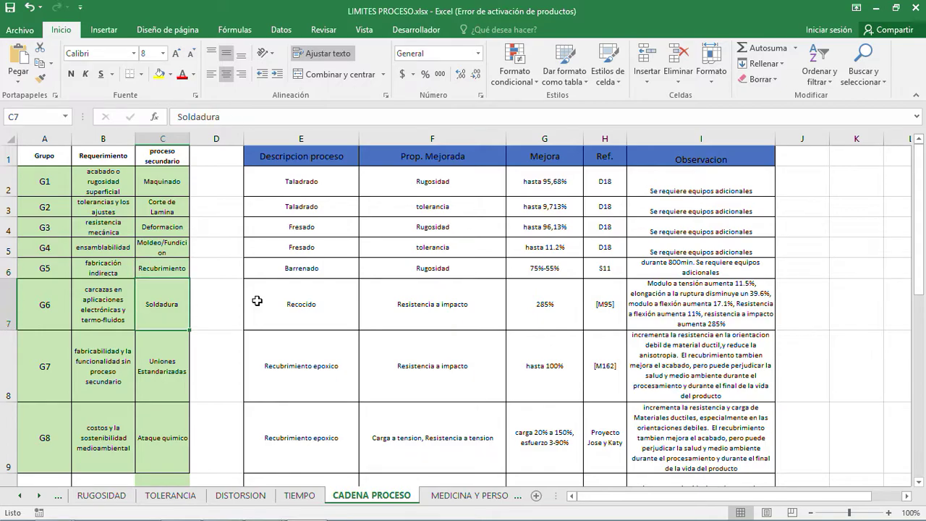
{"action": "key", "text": "Down"}
{"action": "key", "text": "Down"}
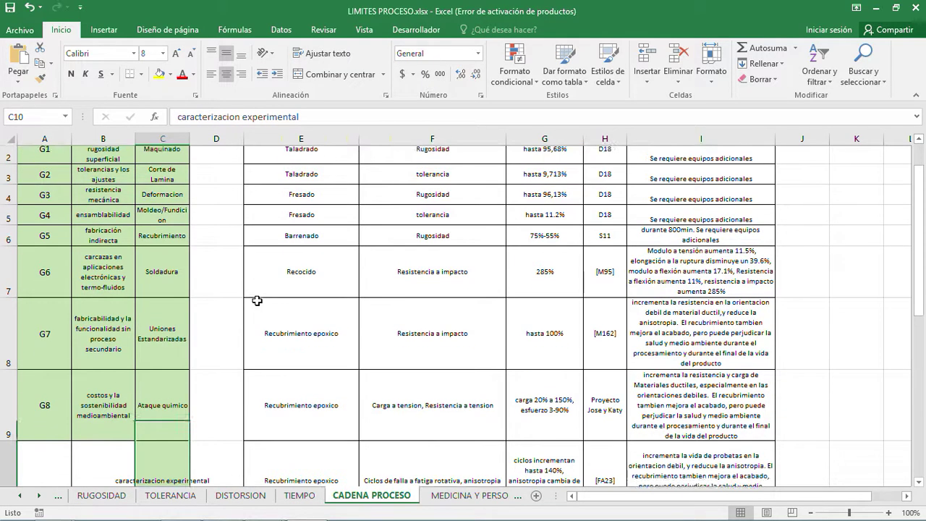
Read the remaining secondary processes in C11:C20, from herramienta informatica analitica to elementos estandarizados
{"action": "key", "text": "Down"}
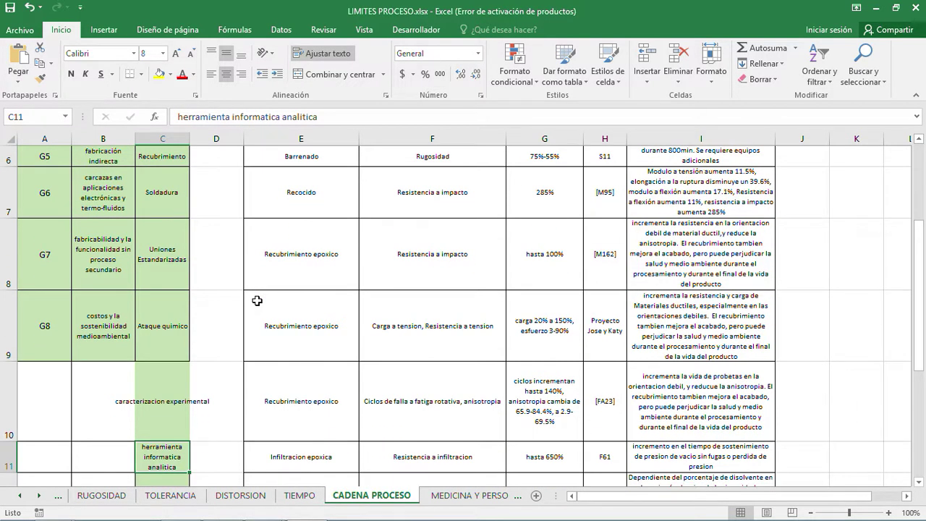
{"action": "key", "text": "Down"}
{"action": "key", "text": "Down"}
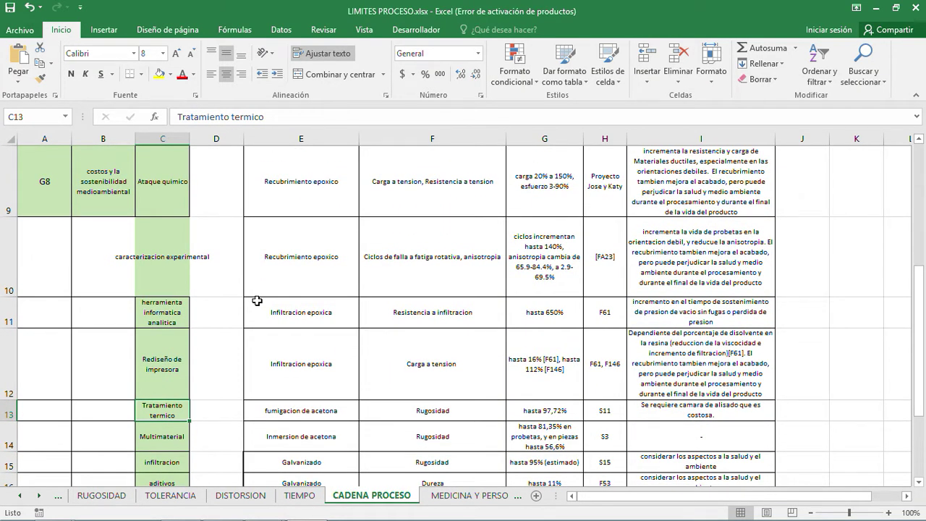
{"action": "key", "text": "Down"}
{"action": "key", "text": "Down"}
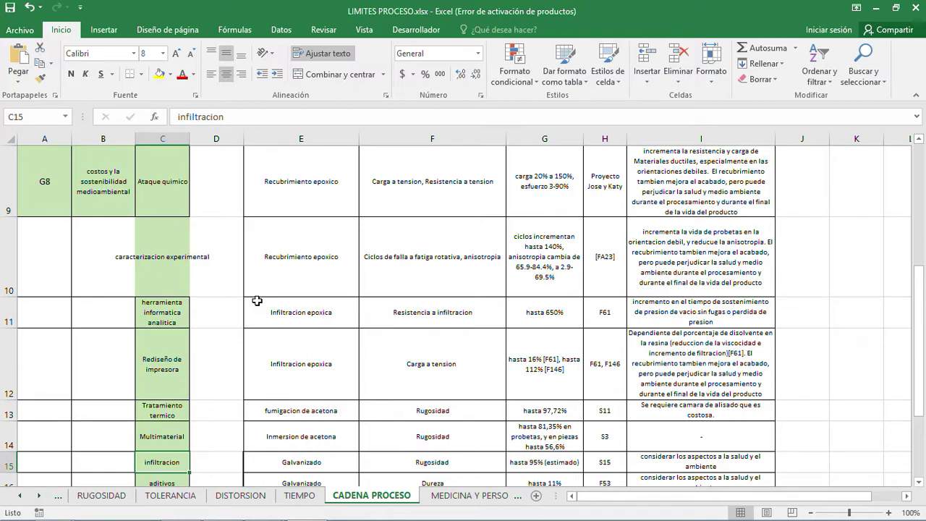
{"action": "key", "text": "Down"}
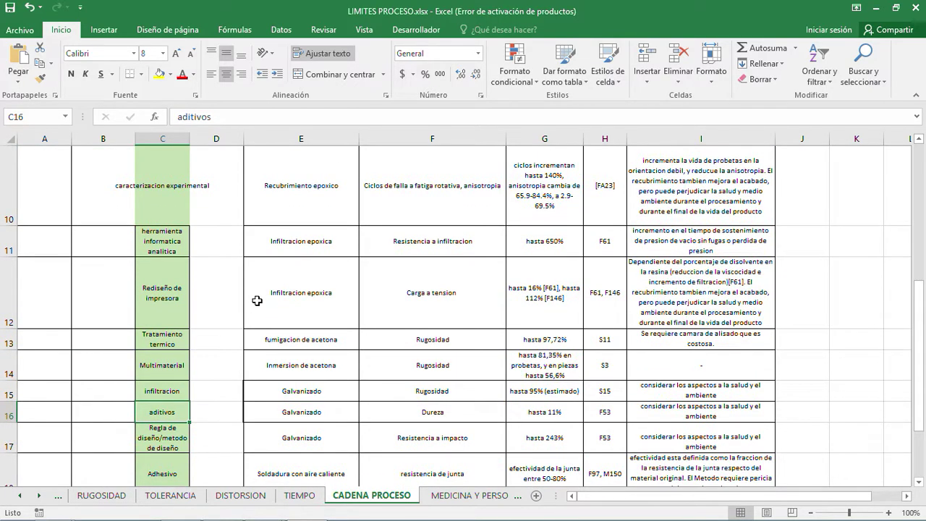
{"action": "key", "text": "Down"}
{"action": "key", "text": "Down"}
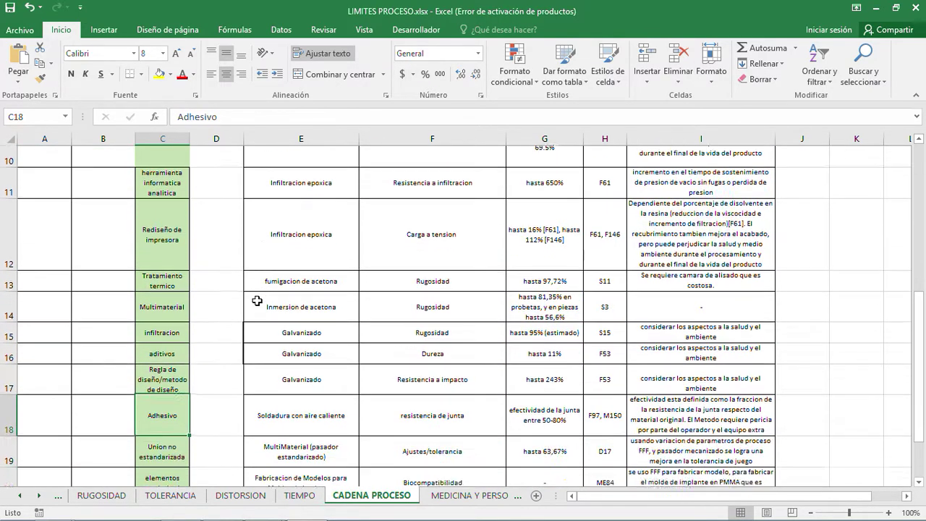
{"action": "key", "text": "Down"}
{"action": "key", "text": "Down"}
{"action": "key", "text": "Down"}
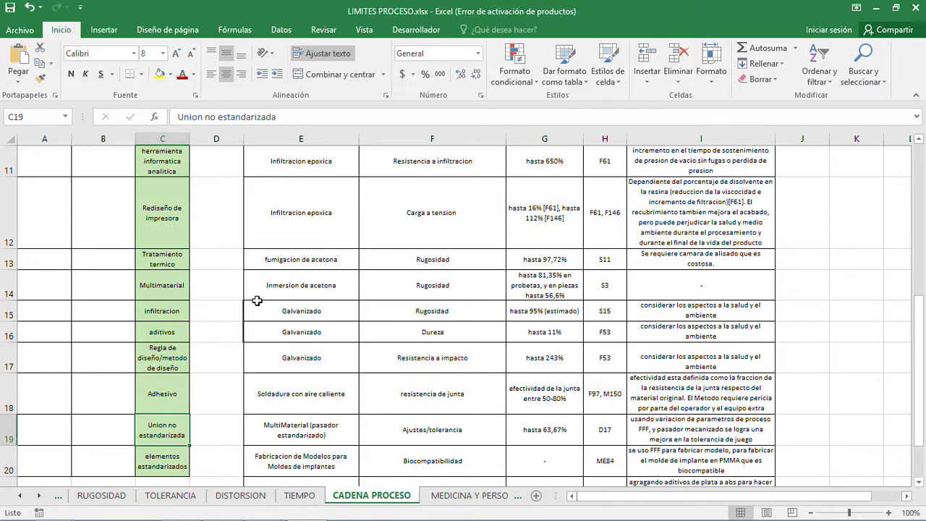
{"action": "key", "text": "Up"}
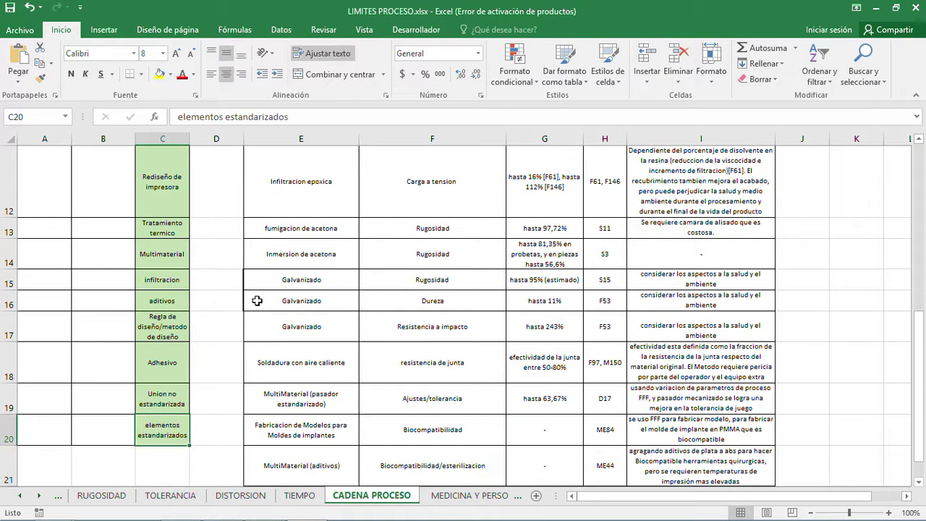
Examine the first Taladrado entry in row 2, comparing its process description, improved property and improvement in E2:G2
{"action": "scroll", "coordinate": [575, 307], "scroll_direction": "up", "scroll_amount": 1}
{"action": "scroll", "coordinate": [575, 308], "scroll_direction": "up", "scroll_amount": 4}
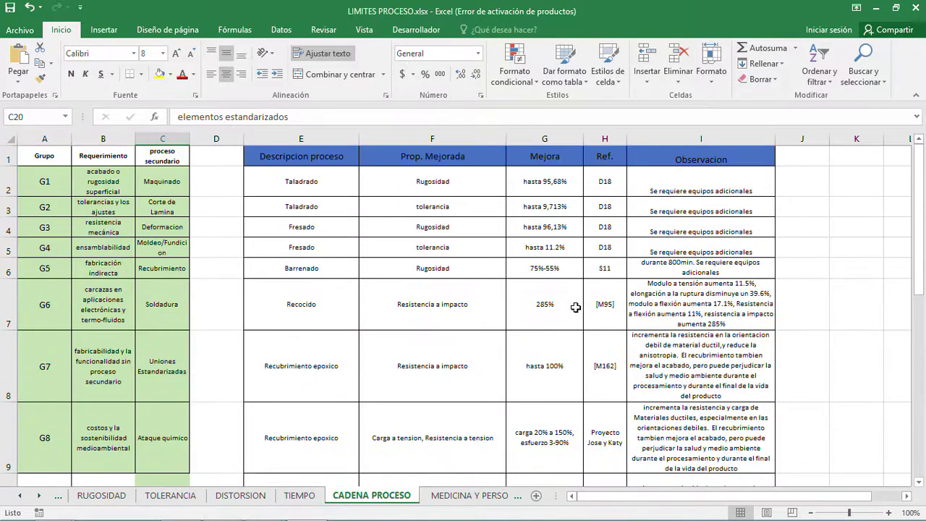
{"action": "left_click", "coordinate": [318, 180]}
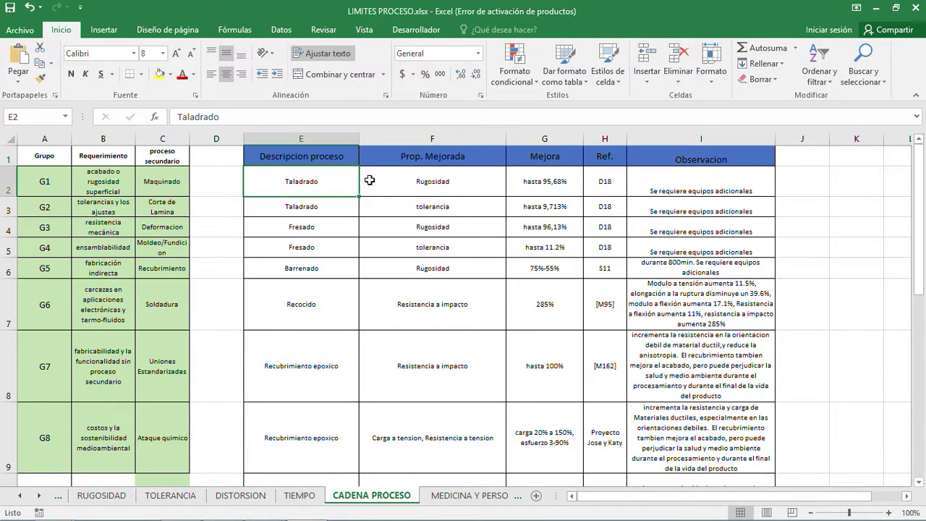
{"action": "key", "text": "Right"}
{"action": "key", "text": "Right"}
{"action": "key", "text": "Right"}
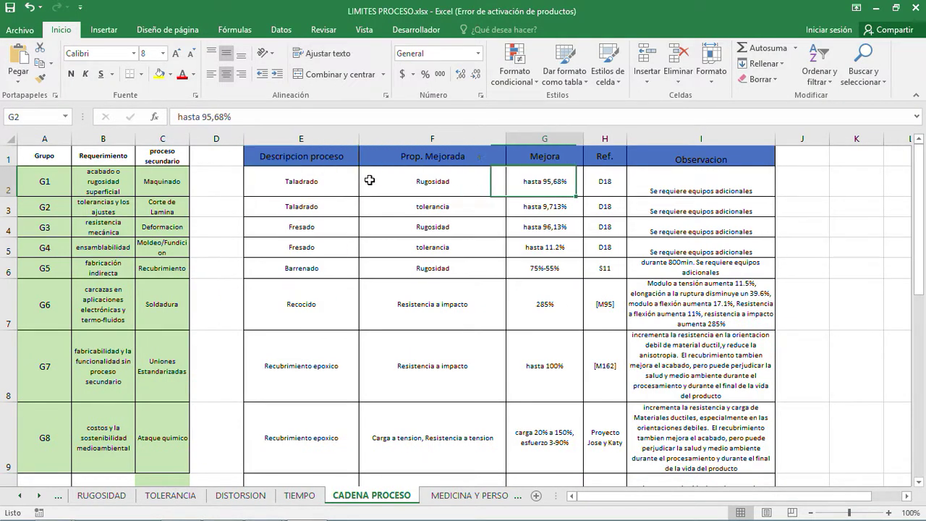
{"action": "key", "text": "Left"}
{"action": "key", "text": "Left"}
{"action": "key", "text": "Left"}
{"action": "key", "text": "Left"}
{"action": "key", "text": "Right"}
{"action": "key", "text": "Right"}
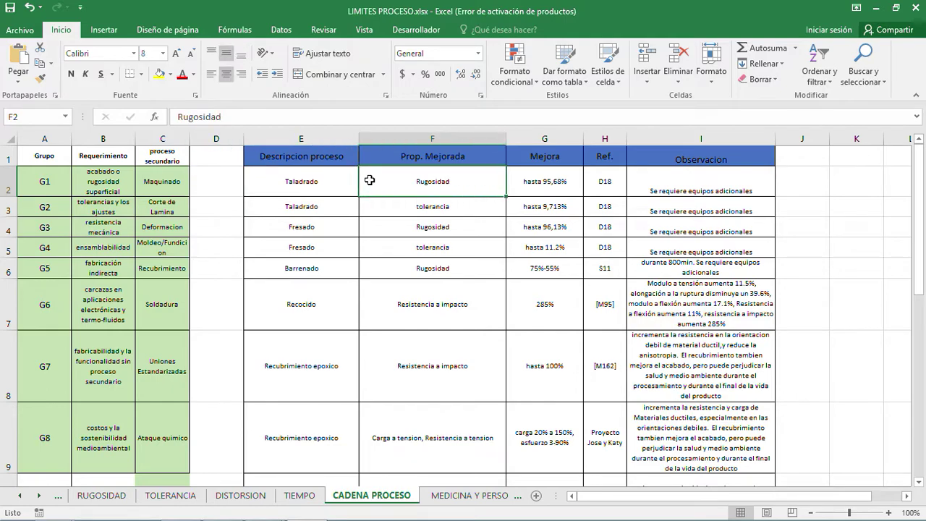
{"action": "key", "text": "Left"}
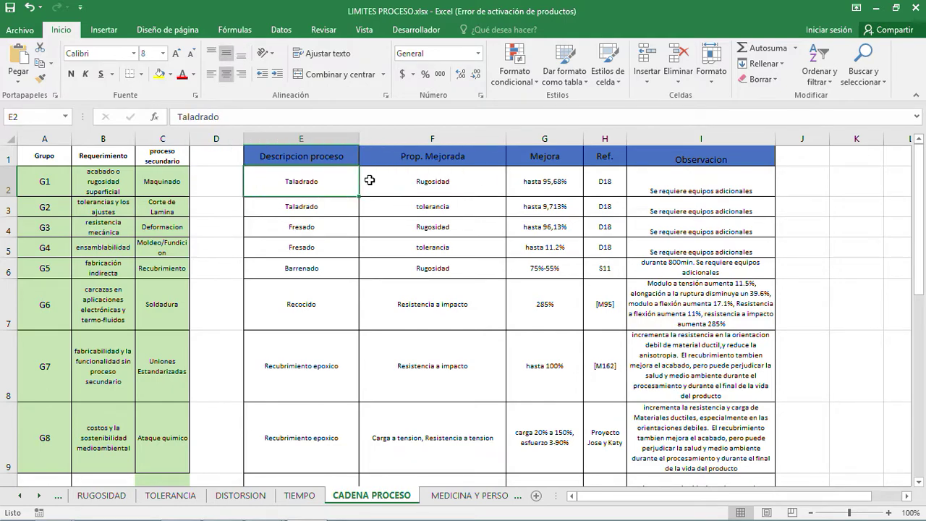
{"action": "key", "text": "Right"}
{"action": "key", "text": "Right"}
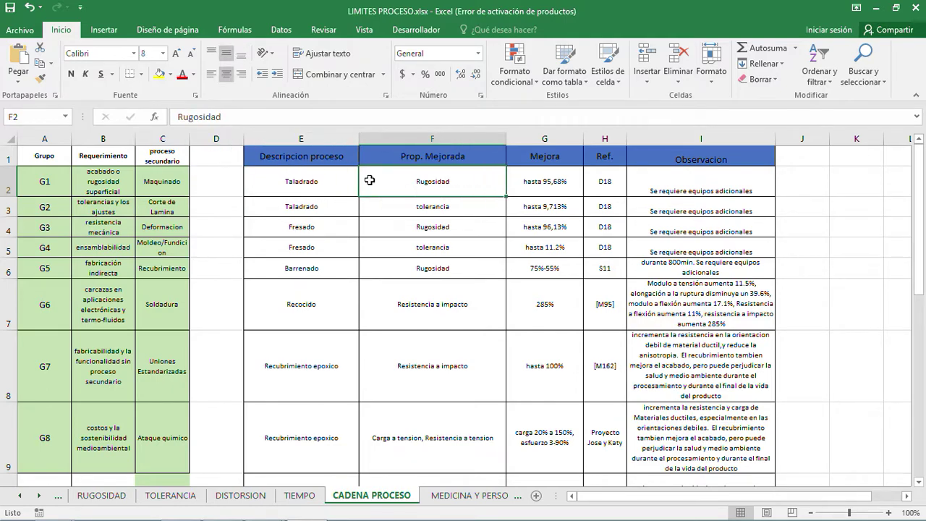
Skim the improved properties and the Mejora column down to the end of the process table, and return to its headings
{"action": "key", "text": "Down"}
{"action": "key", "text": "Down"}
{"action": "key", "text": "Down"}
{"action": "key", "text": "Down"}
{"action": "key", "text": "Down"}
{"action": "key", "text": "Down"}
{"action": "key", "text": "Down"}
{"action": "key", "text": "Down"}
{"action": "key", "text": "Down"}
{"action": "key", "text": "Down"}
{"action": "key", "text": "Down"}
{"action": "key", "text": "Down"}
{"action": "key", "text": "Down"}
{"action": "key", "text": "Down"}
{"action": "key", "text": "Down"}
{"action": "key", "text": "Down"}
{"action": "key", "text": "Down"}
{"action": "key", "text": "Down"}
{"action": "key", "text": "Down"}
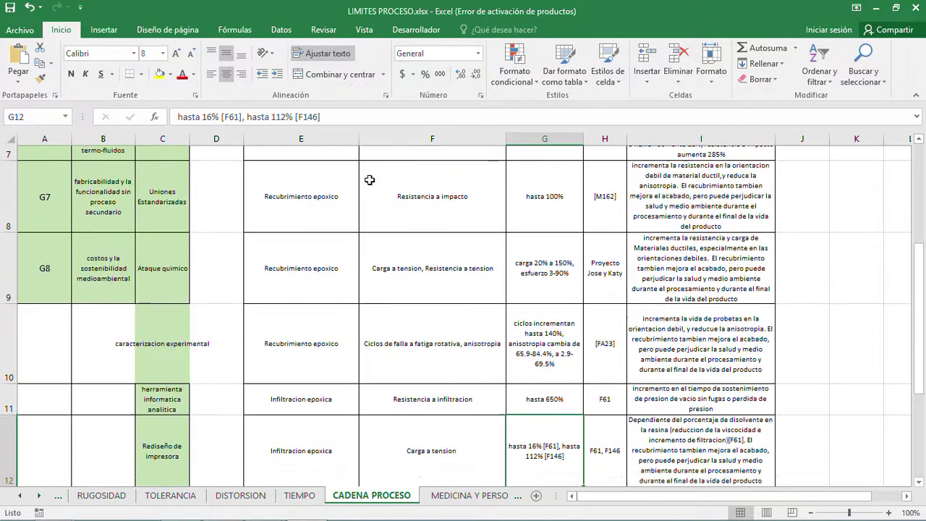
{"action": "key", "text": "Down"}
{"action": "key", "text": "Down"}
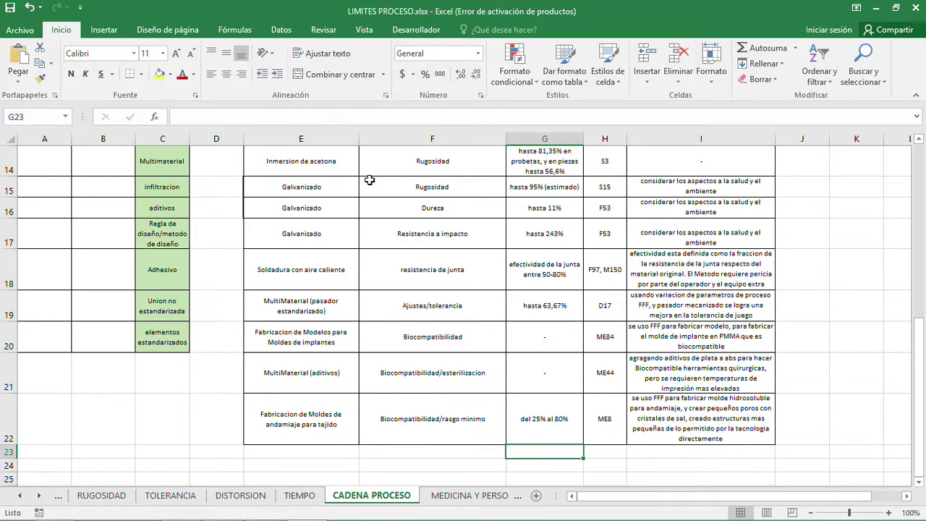
{"action": "scroll", "coordinate": [536, 230], "scroll_direction": "up", "scroll_amount": 5}
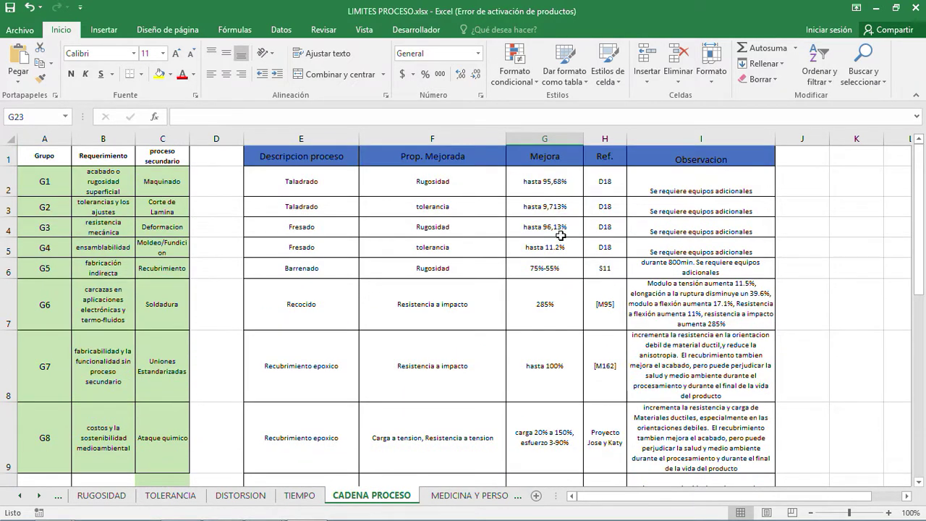
Open the MEDICINA Y PERSONALIZACION sheet and look over groups GME1 to GME8 in the grupo column
{"action": "left_click", "coordinate": [457, 497]}
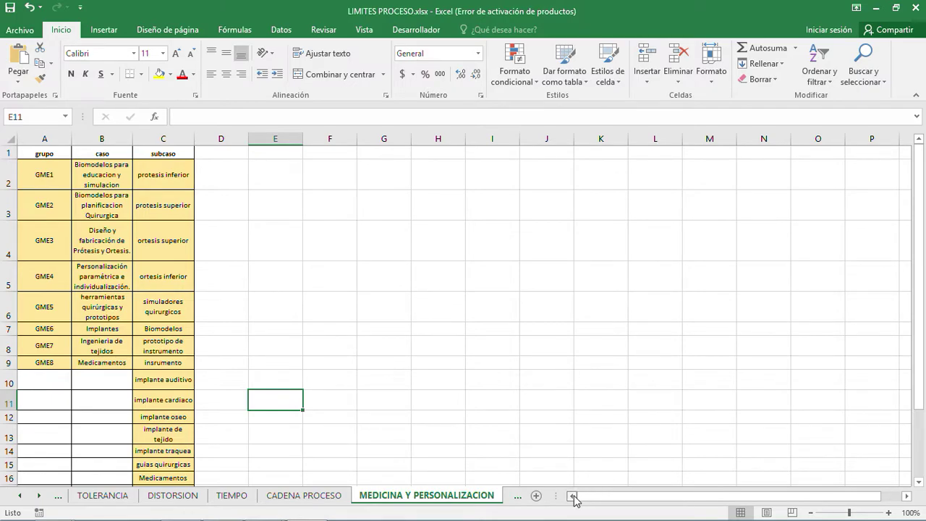
{"action": "scroll", "coordinate": [299, 283], "scroll_direction": "down", "scroll_amount": 3}
{"action": "scroll", "coordinate": [300, 282], "scroll_direction": "up", "scroll_amount": 3}
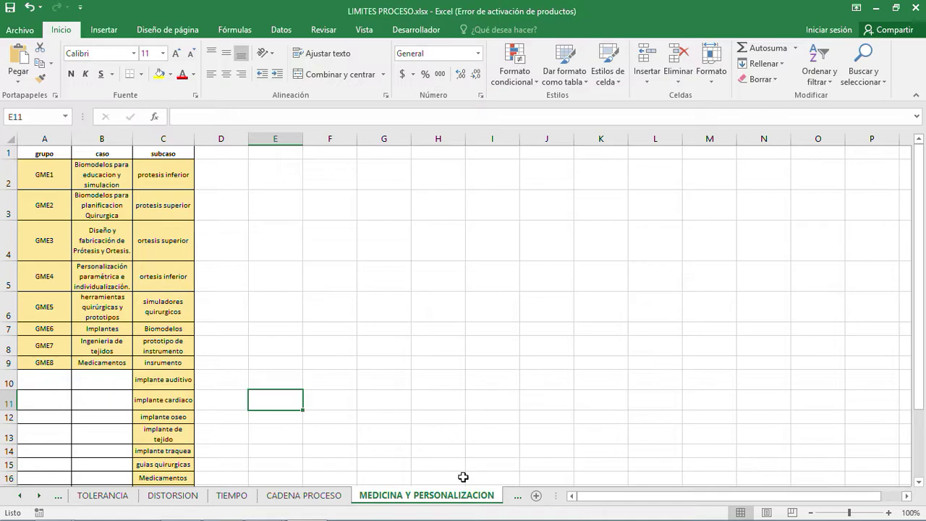
{"action": "left_click", "coordinate": [61, 174]}
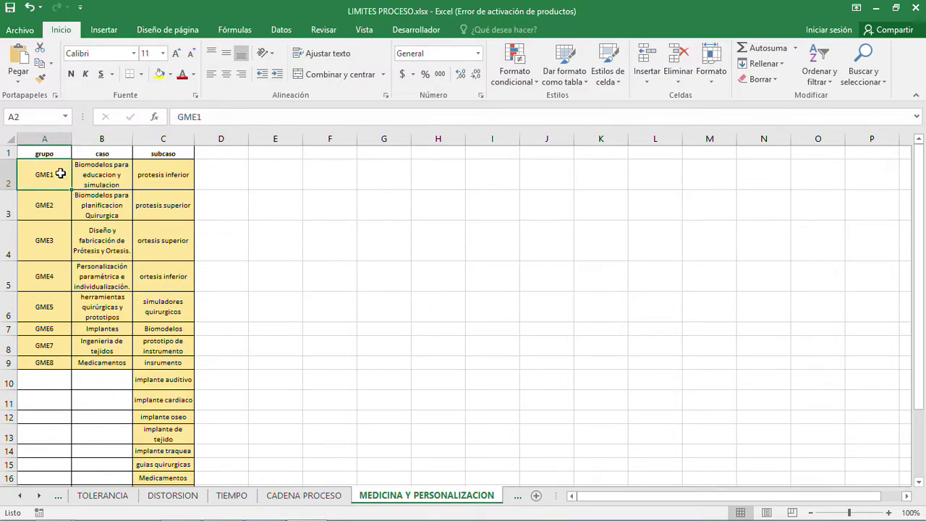
{"action": "left_click", "coordinate": [48, 362]}
Read through the medical cases in B2:B9, from Biomodelos para educacion y simulacion to Medicamentos
{"action": "left_click", "coordinate": [102, 175]}
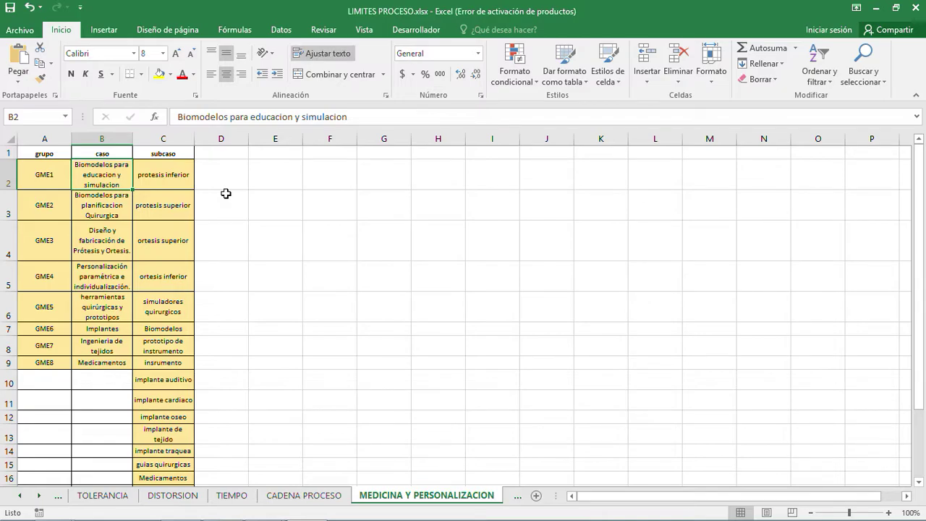
{"action": "key", "text": "Down"}
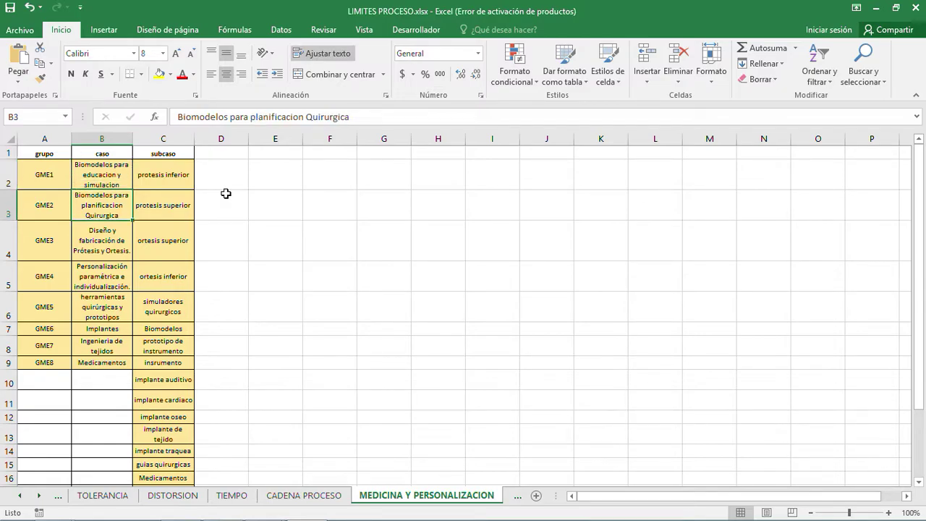
{"action": "key", "text": "Down"}
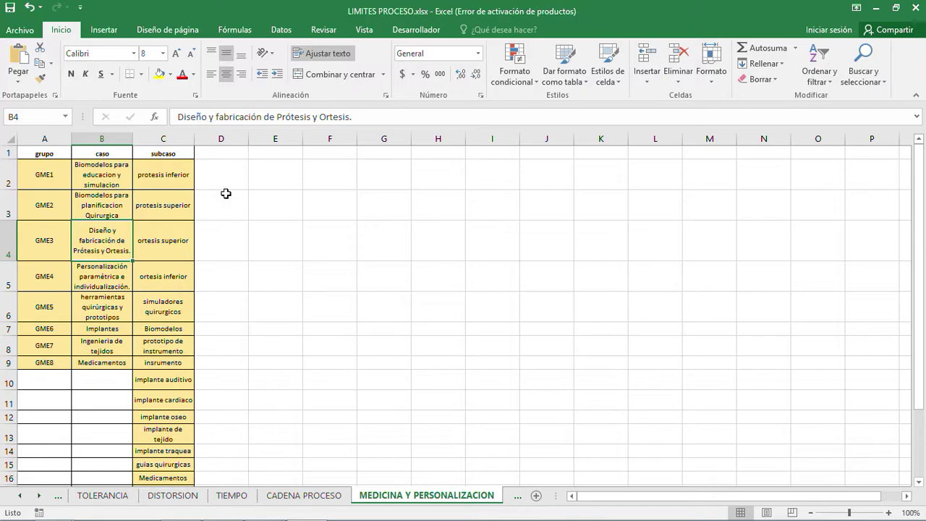
{"action": "key", "text": "Down"}
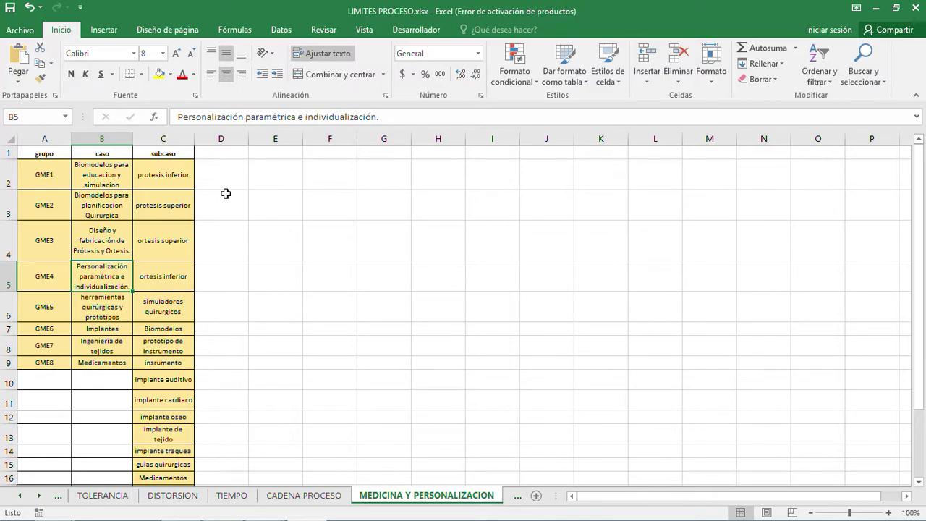
{"action": "key", "text": "Down"}
{"action": "key", "text": "Down"}
{"action": "key", "text": "Down"}
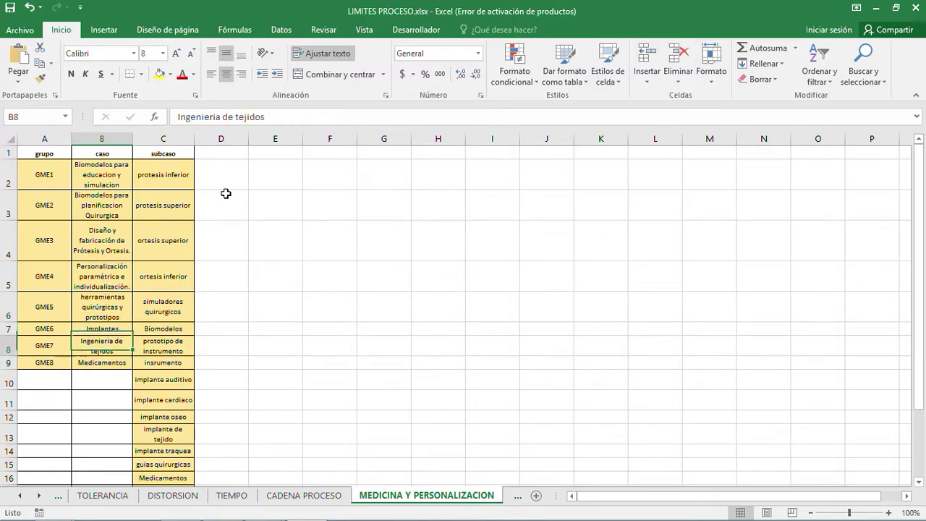
{"action": "key", "text": "Down"}
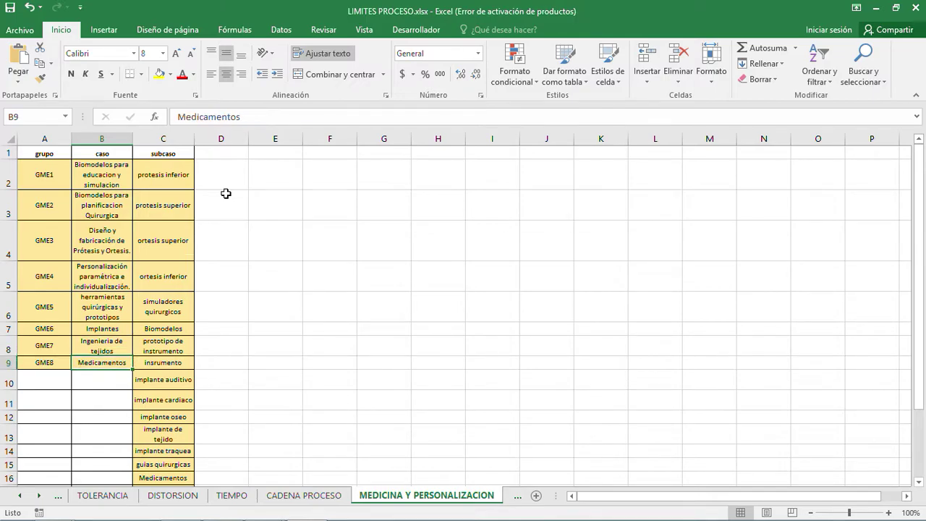
Skim the whole subcaso column from protesis inferior in C2 to herramientas in C25, and return to C2
{"action": "key", "text": "Right"}
{"action": "key", "text": "Up"}
{"action": "key", "text": "Up"}
{"action": "key", "text": "Up"}
{"action": "key", "text": "Up"}
{"action": "key", "text": "Up"}
{"action": "key", "text": "Up"}
{"action": "key", "text": "Up"}
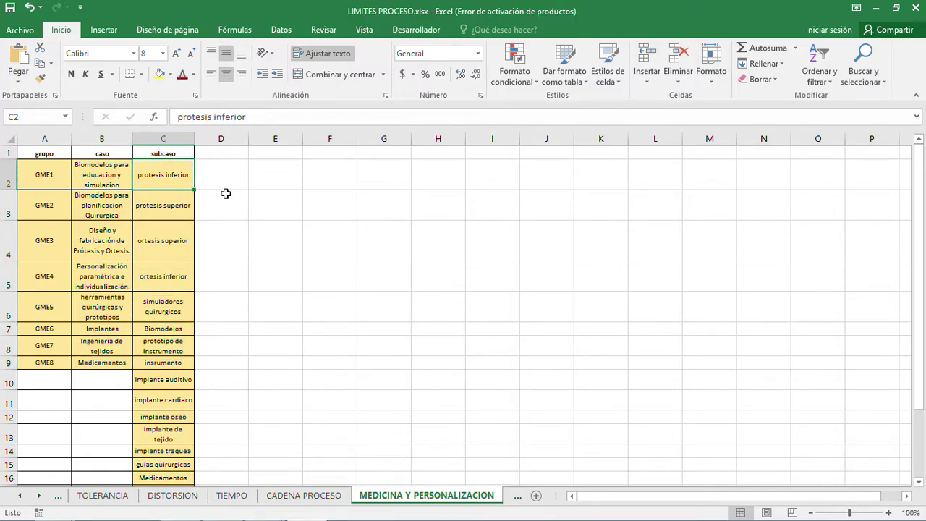
{"action": "key", "text": "Down"}
{"action": "key", "text": "Down"}
{"action": "key", "text": "Down"}
{"action": "key", "text": "Down"}
{"action": "key", "text": "Down"}
{"action": "key", "text": "Down"}
{"action": "key", "text": "Down"}
{"action": "key", "text": "Down"}
{"action": "key", "text": "Down"}
{"action": "key", "text": "Down"}
{"action": "key", "text": "Down"}
{"action": "key", "text": "Down"}
{"action": "key", "text": "Down"}
{"action": "key", "text": "Down"}
{"action": "key", "text": "Down"}
{"action": "key", "text": "Down"}
{"action": "key", "text": "Down"}
{"action": "key", "text": "Down"}
{"action": "key", "text": "Down"}
{"action": "key", "text": "Down"}
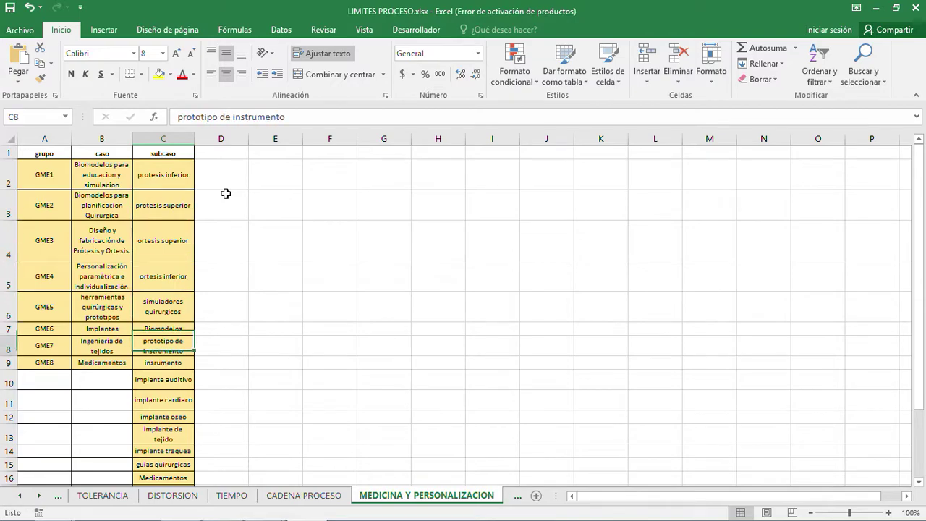
{"action": "key", "text": "Up"}
{"action": "key", "text": "Up"}
{"action": "key", "text": "Up"}
{"action": "key", "text": "Up"}
{"action": "key", "text": "Up"}
{"action": "key", "text": "Up"}
{"action": "key", "text": "Up"}
{"action": "key", "text": "Up"}
{"action": "key", "text": "Up"}
{"action": "key", "text": "Up"}
{"action": "key", "text": "Up"}
{"action": "key", "text": "Up"}
{"action": "key", "text": "Up"}
{"action": "key", "text": "Up"}
{"action": "key", "text": "Up"}
{"action": "key", "text": "Up"}
{"action": "key", "text": "Up"}
{"action": "key", "text": "Up"}
{"action": "key", "text": "Up"}
{"action": "key", "text": "Up"}
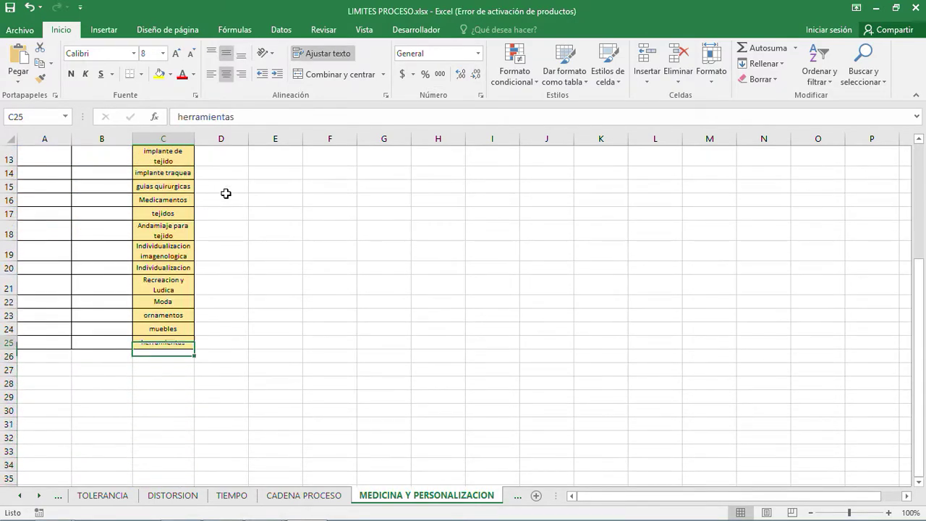
Read the subcaso entries one by one from protesis inferior in C2 to implante traquea in C14
{"action": "key", "text": "Down"}
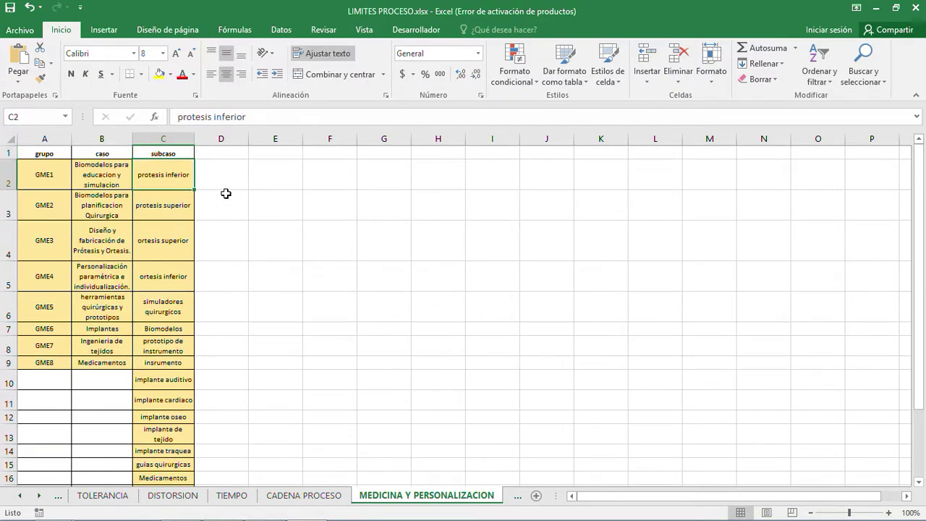
{"action": "key", "text": "Down"}
{"action": "key", "text": "Down"}
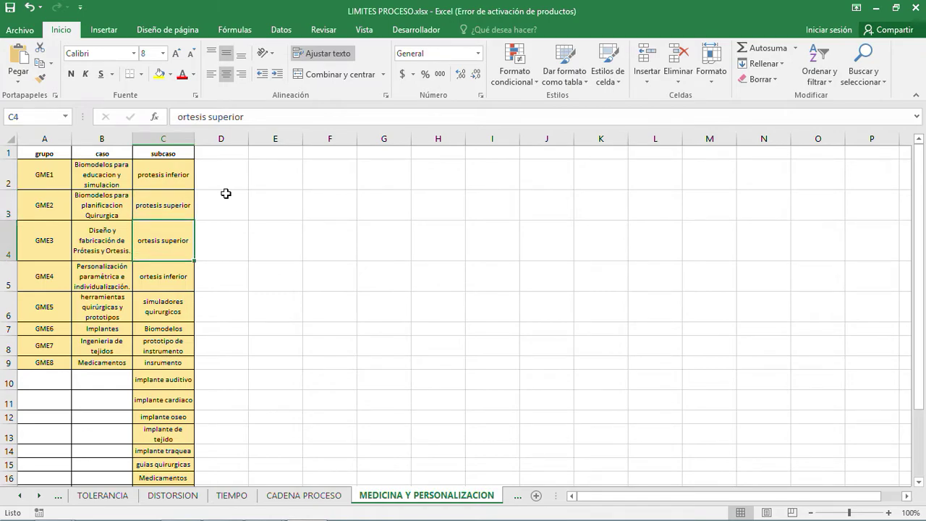
{"action": "key", "text": "Down"}
{"action": "key", "text": "Down"}
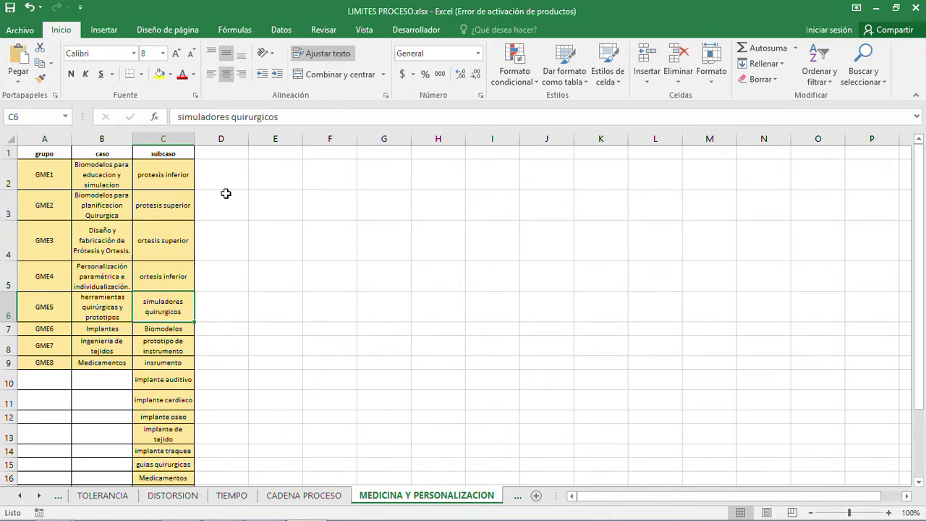
{"action": "key", "text": "Down"}
{"action": "key", "text": "Down"}
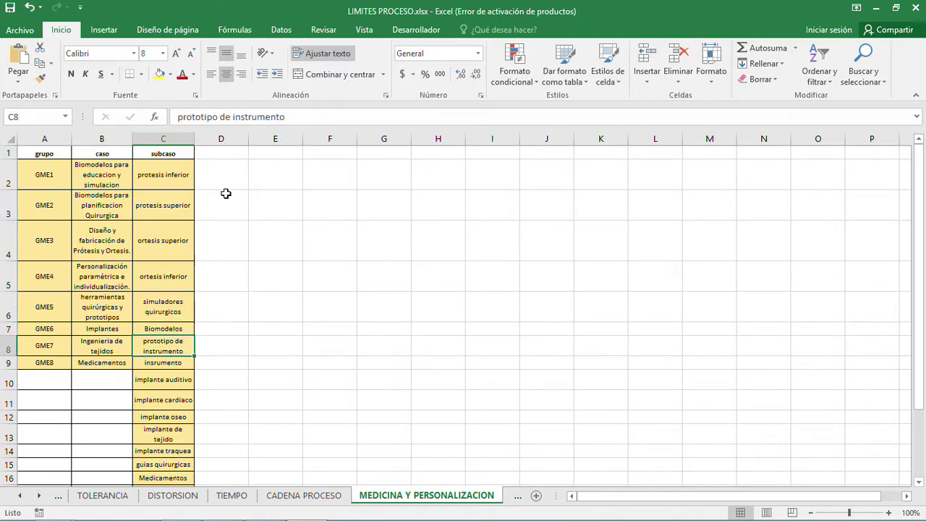
{"action": "key", "text": "Down"}
{"action": "key", "text": "Down"}
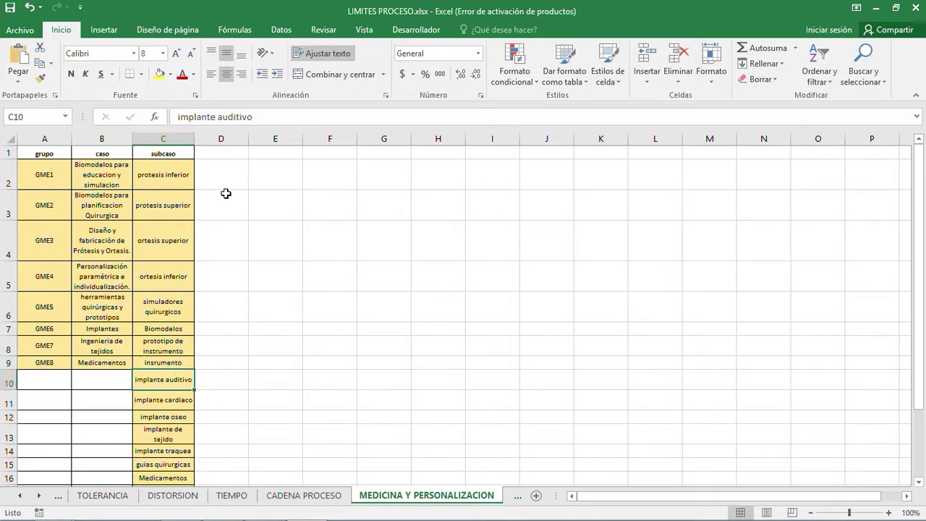
{"action": "key", "text": "Down"}
{"action": "key", "text": "Down"}
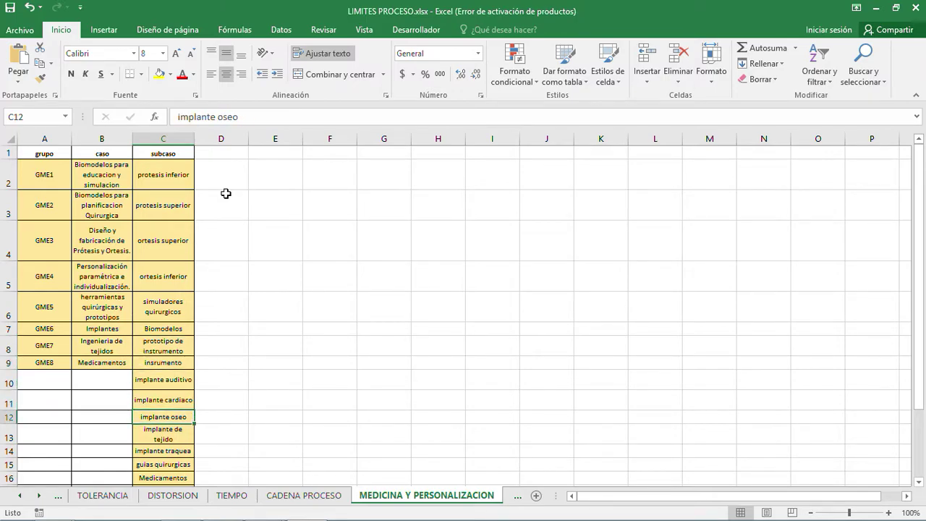
{"action": "key", "text": "Down"}
{"action": "key", "text": "Down"}
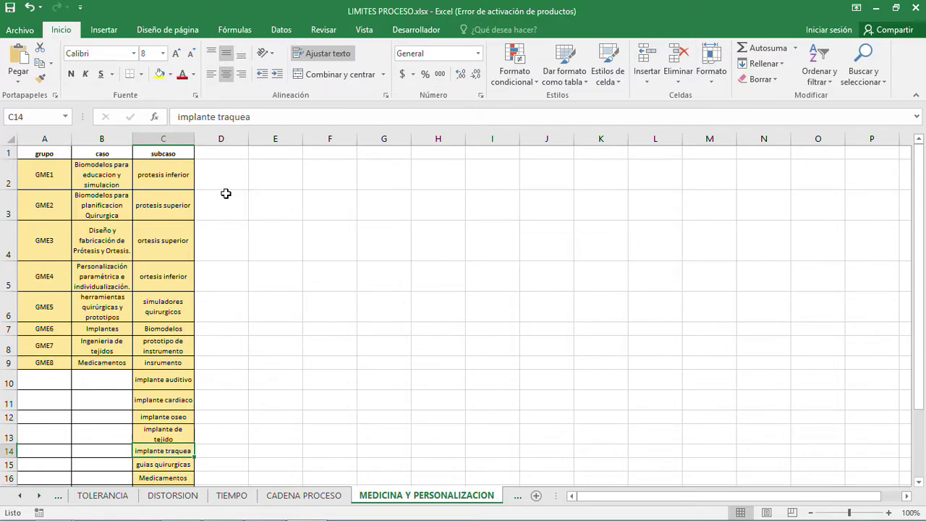
Read the remaining subcaso entries from guias quirurgicas in C15 to herramientas in C25
{"action": "key", "text": "Down"}
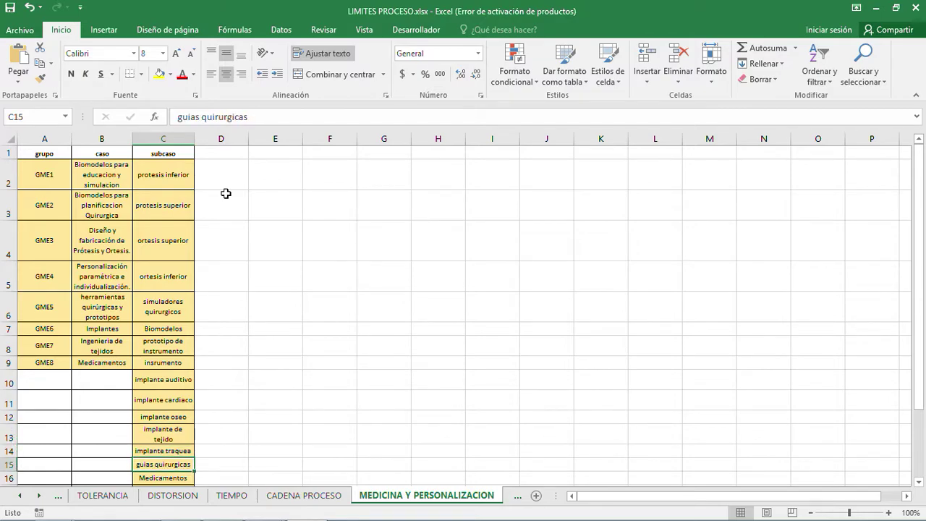
{"action": "key", "text": "Down"}
{"action": "key", "text": "Down"}
{"action": "key", "text": "Down"}
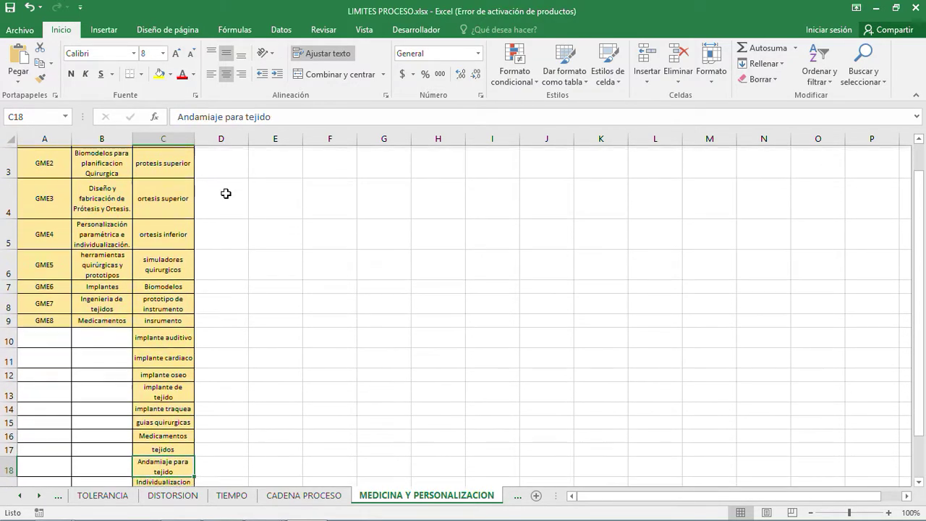
{"action": "key", "text": "Down"}
{"action": "key", "text": "Down"}
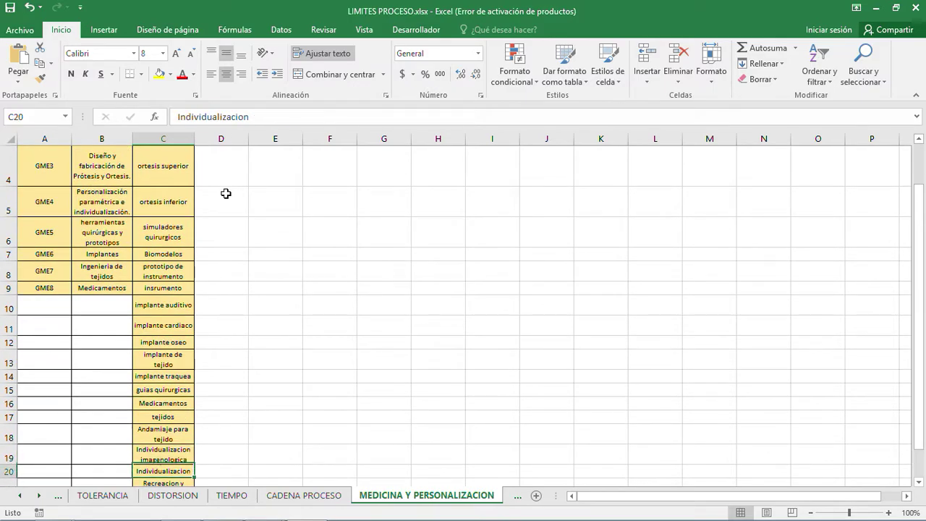
{"action": "key", "text": "Down"}
{"action": "key", "text": "Down"}
{"action": "key", "text": "Up"}
{"action": "key", "text": "Up"}
{"action": "key", "text": "Up"}
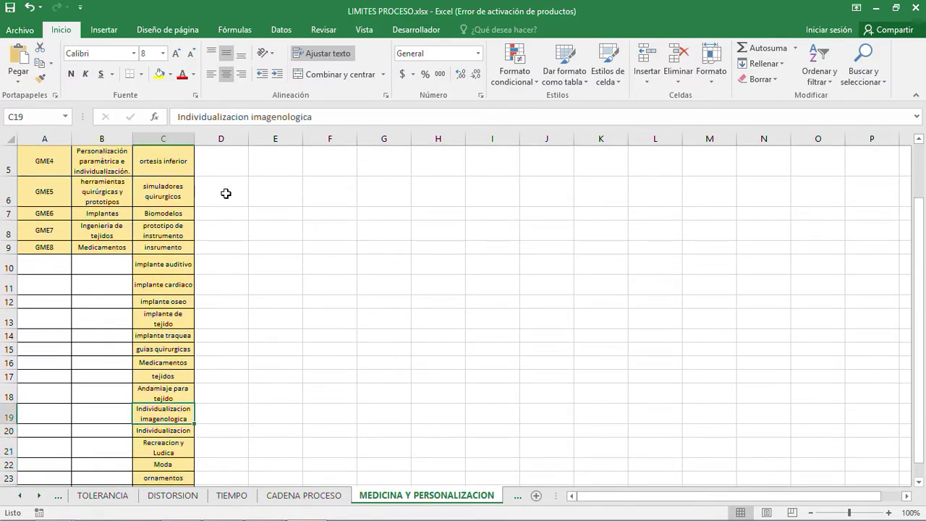
{"action": "key", "text": "Down"}
{"action": "key", "text": "Down"}
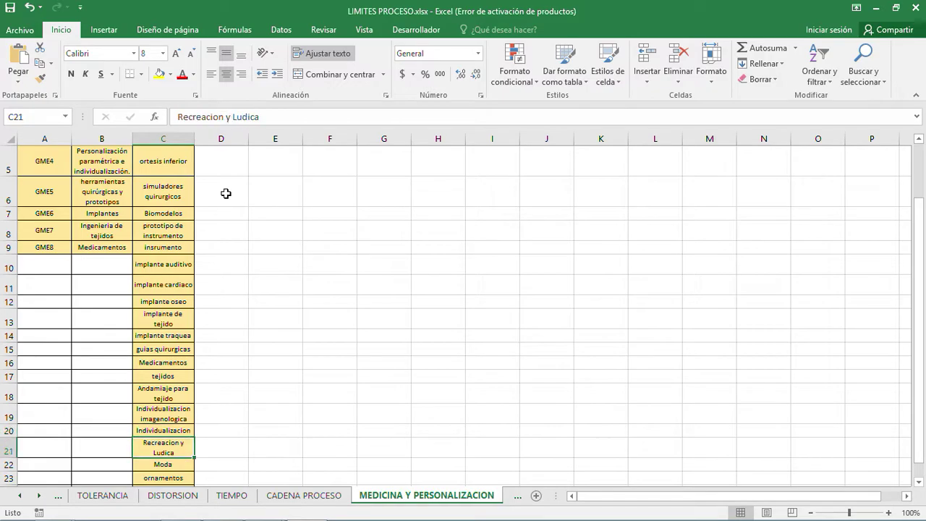
{"action": "key", "text": "Down"}
{"action": "key", "text": "Down"}
{"action": "key", "text": "Down"}
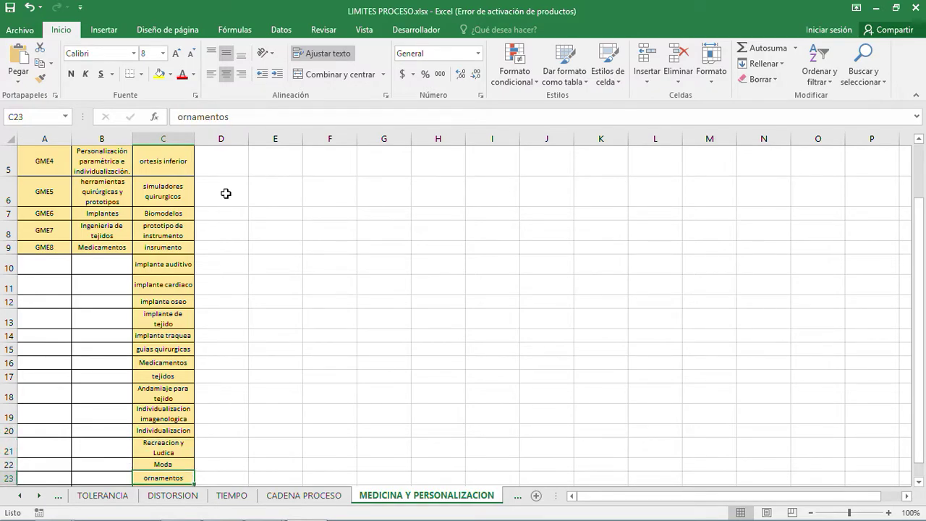
{"action": "key", "text": "Down"}
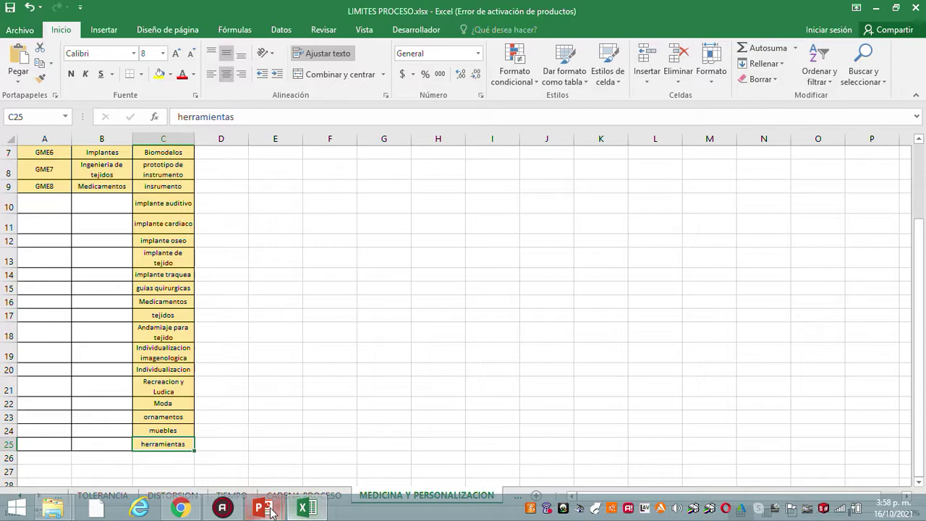
Switch to INTERFAZ GRAFICA.pptx in PowerPoint, run its slide show and follow the Limites de Proceso link back to the workbook
{"action": "mouse_move", "coordinate": [266, 510]}
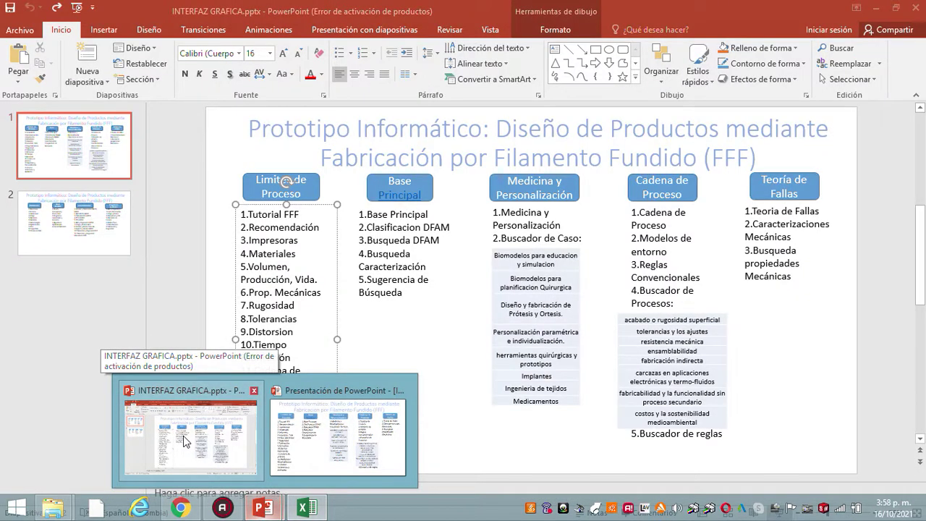
{"action": "left_click", "coordinate": [183, 436]}
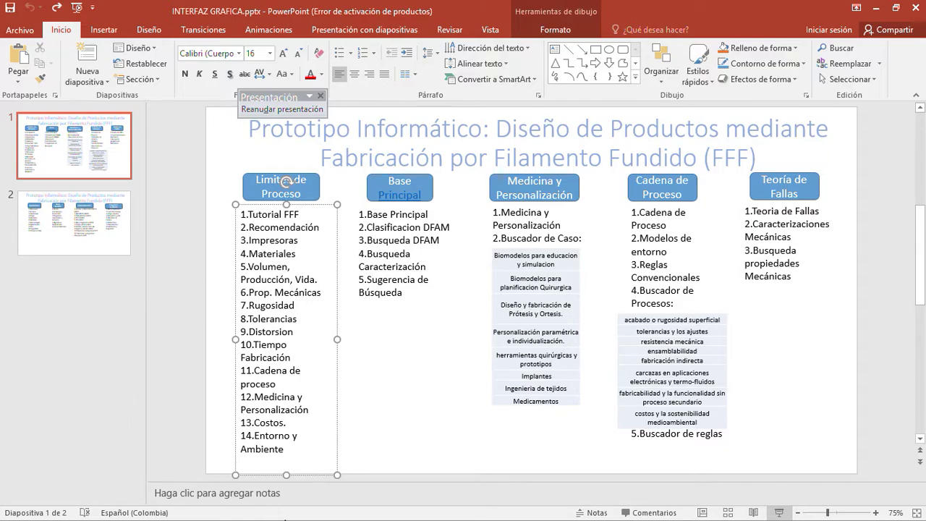
{"action": "left_click", "coordinate": [320, 97]}
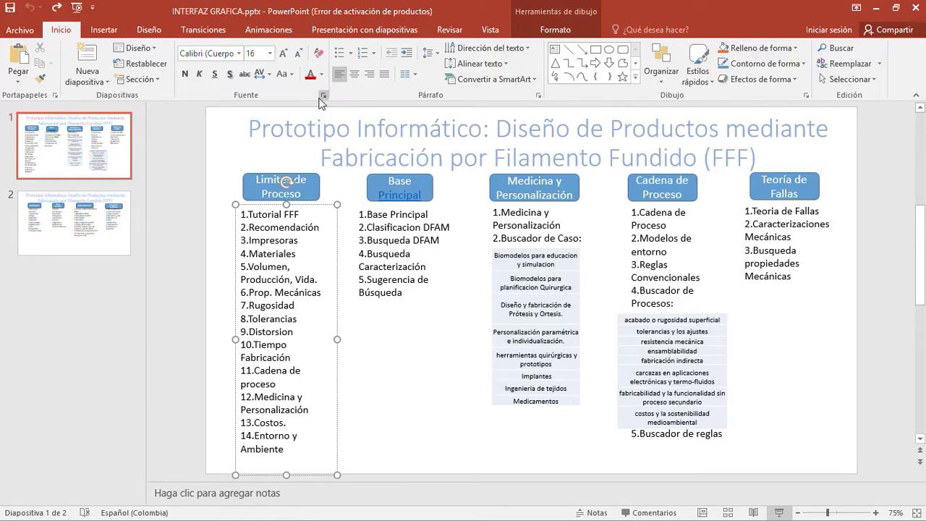
{"action": "left_click", "coordinate": [387, 463]}
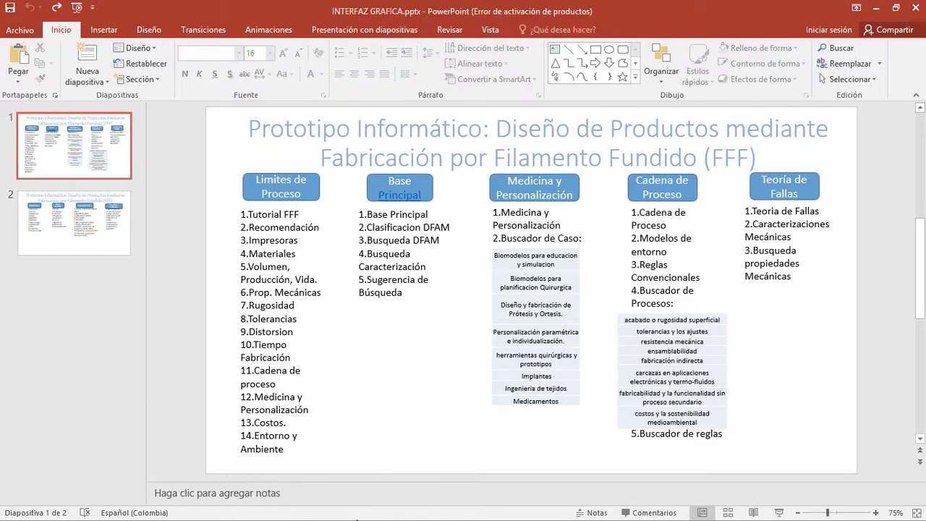
{"action": "left_click", "coordinate": [777, 512]}
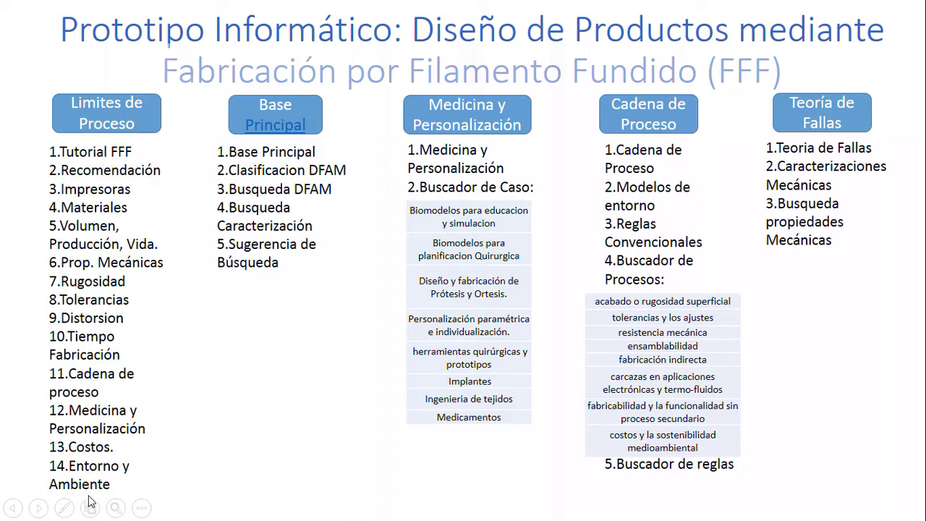
{"action": "left_click", "coordinate": [104, 123]}
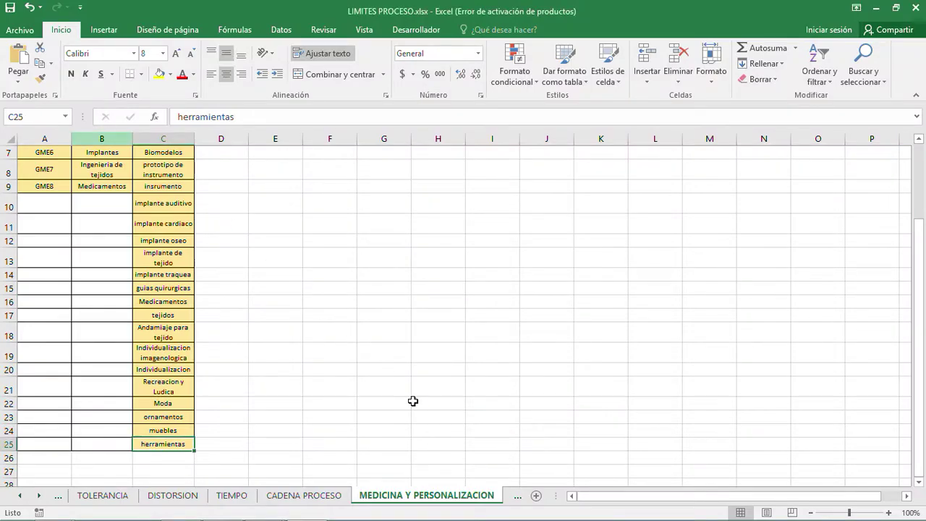
Open the COSTOS sheet and look over the cost summary table of Entrada and Salidas rows in columns A to E
{"action": "left_click", "coordinate": [38, 496]}
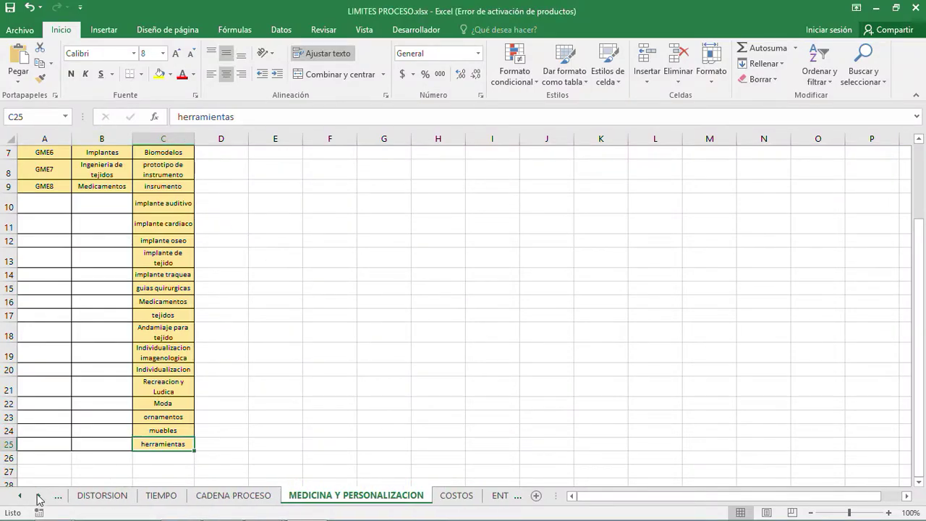
{"action": "left_click", "coordinate": [465, 496]}
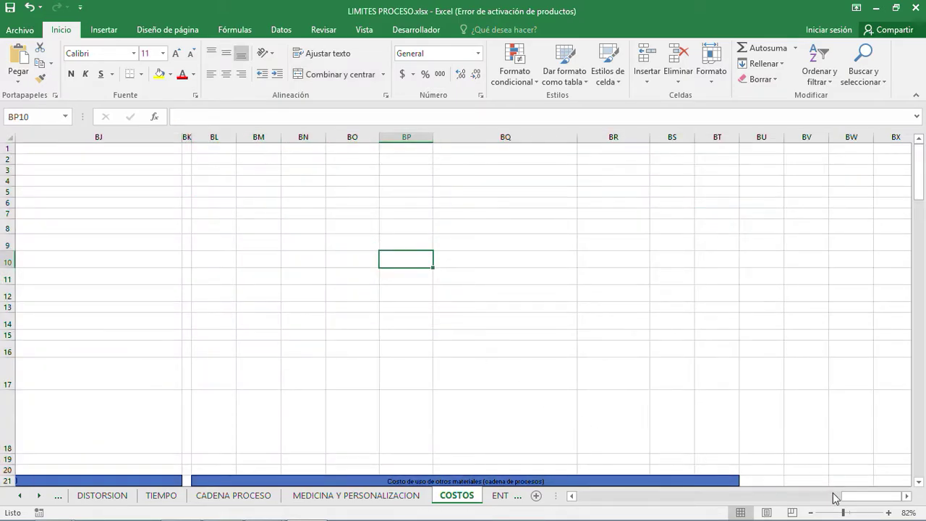
{"action": "left_click_drag", "start_coordinate": [835, 498], "coordinate": [405, 498]}
{"action": "scroll", "coordinate": [373, 213], "scroll_direction": "down", "scroll_amount": 6}
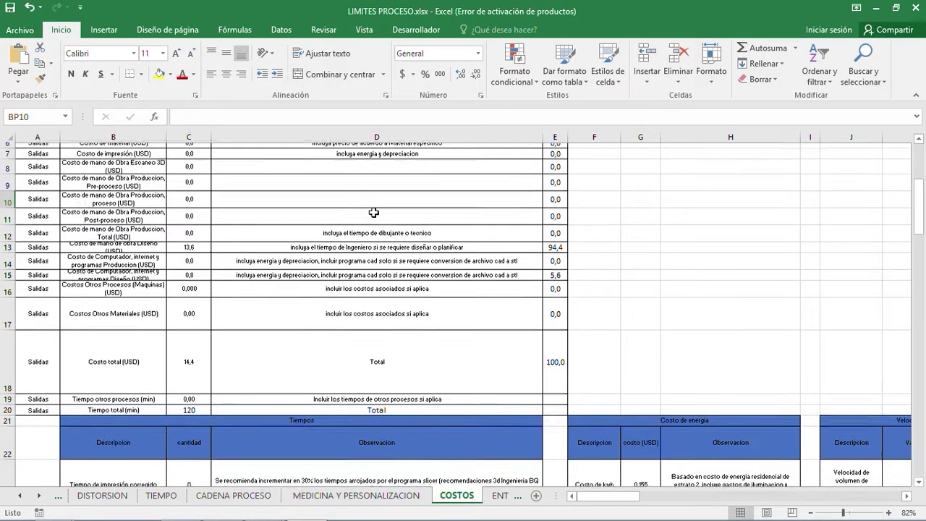
{"action": "scroll", "coordinate": [373, 214], "scroll_direction": "up", "scroll_amount": 6}
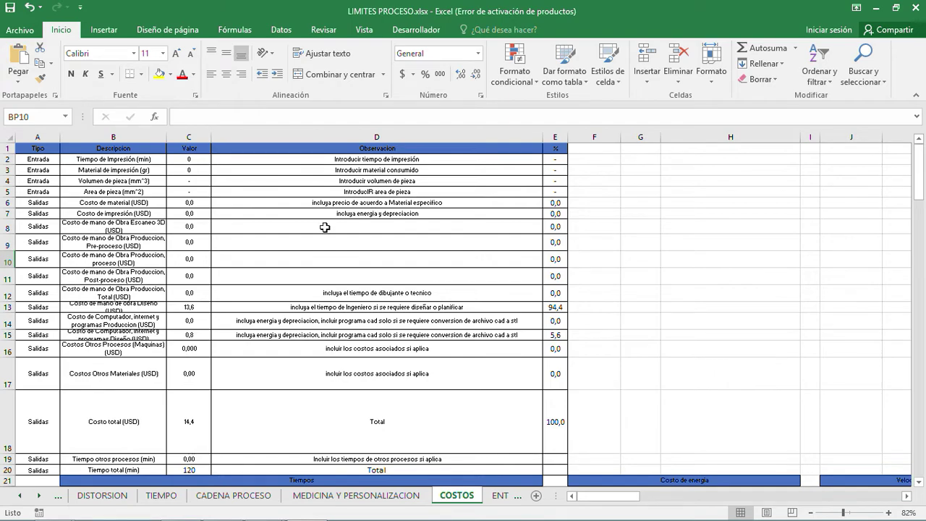
Inspect the print time and print material inputs in C2 and C3 and the material cost formula in C6
{"action": "left_click", "coordinate": [185, 159]}
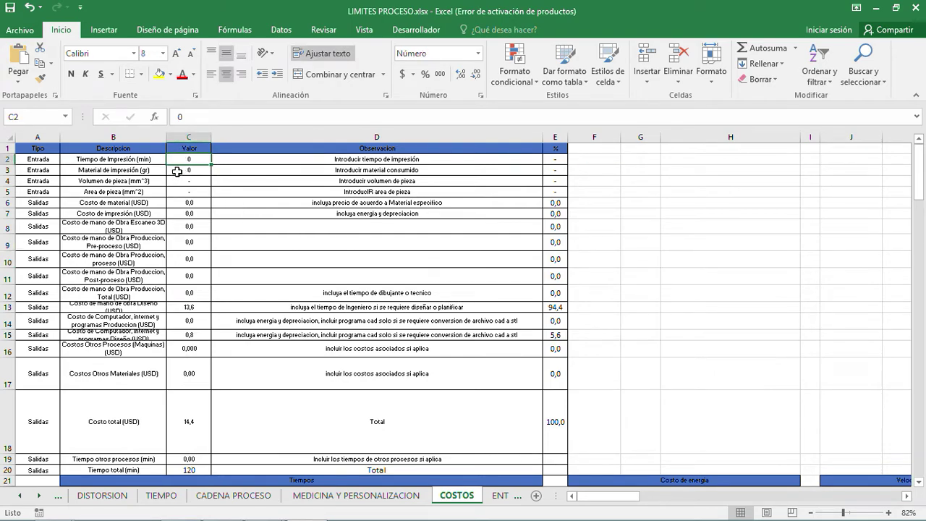
{"action": "left_click", "coordinate": [190, 172]}
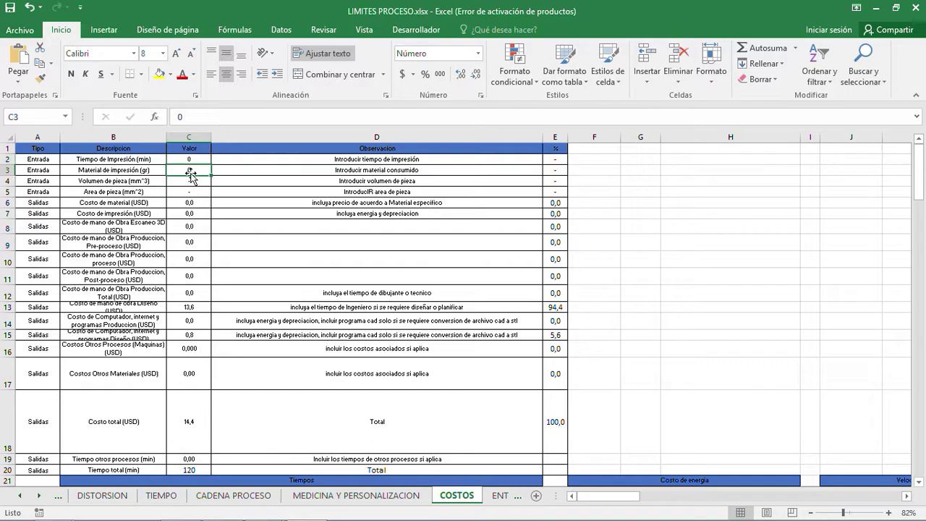
{"action": "left_click", "coordinate": [190, 202]}
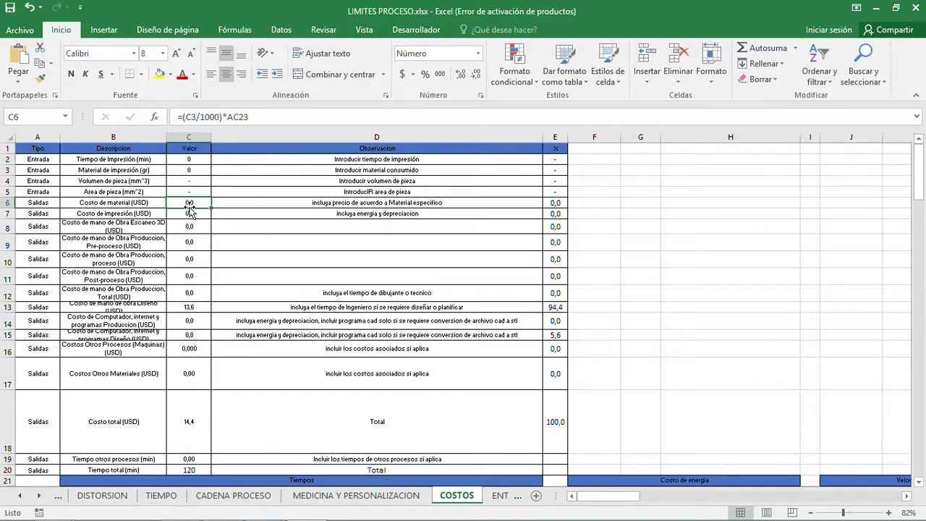
{"action": "scroll", "coordinate": [241, 196], "scroll_direction": "down", "scroll_amount": 2}
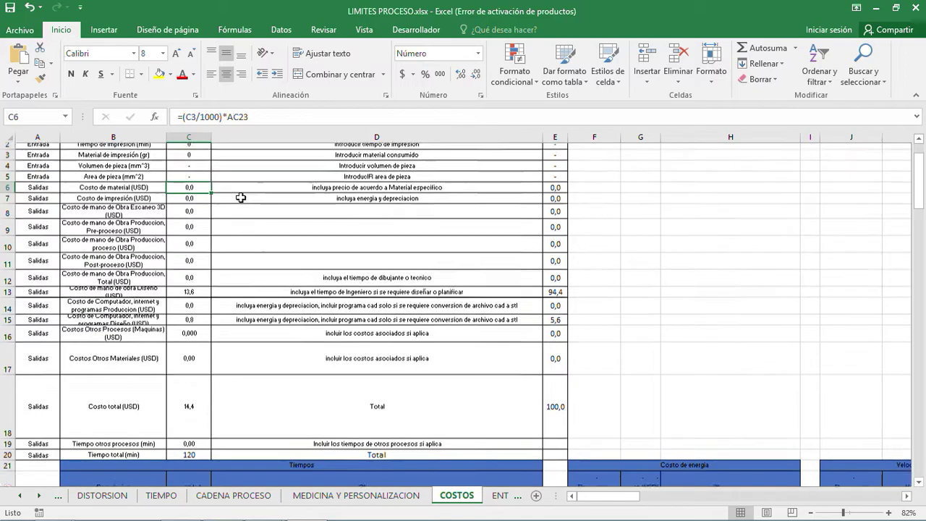
{"action": "scroll", "coordinate": [242, 197], "scroll_direction": "up", "scroll_amount": 2}
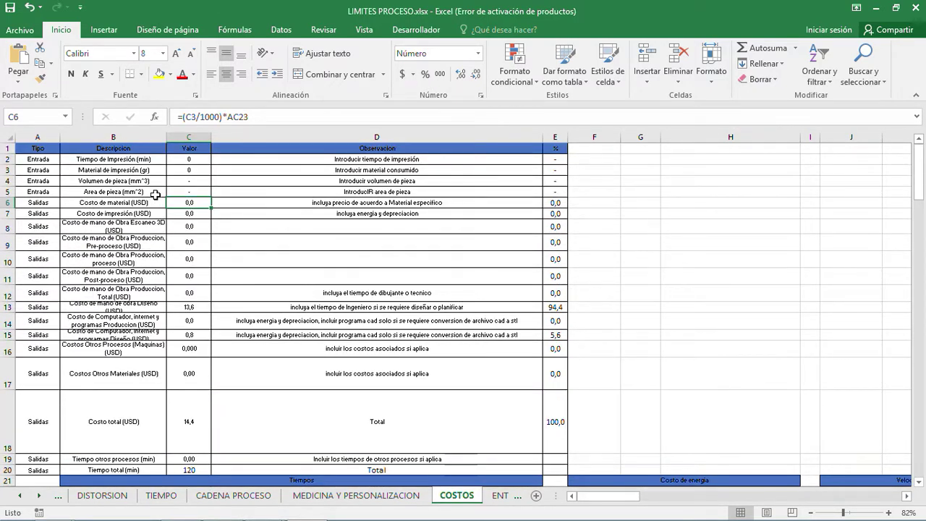
Review the Tiempos table's descriptions in column B, from Tiempo de impresión corregido to Tiempo de pulido y acabado
{"action": "scroll", "coordinate": [620, 296], "scroll_direction": "down", "scroll_amount": 7}
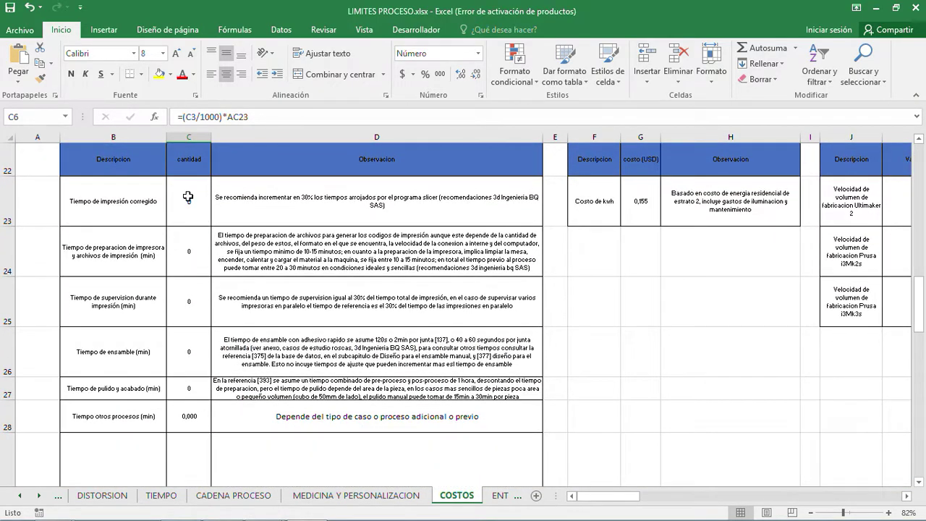
{"action": "scroll", "coordinate": [187, 287], "scroll_direction": "down", "scroll_amount": 3}
{"action": "scroll", "coordinate": [186, 287], "scroll_direction": "up", "scroll_amount": 4}
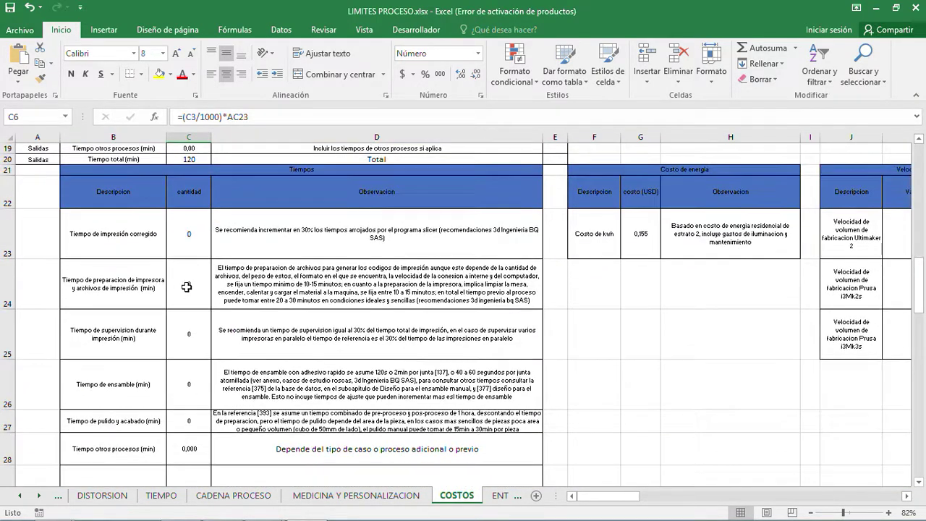
{"action": "left_click", "coordinate": [123, 245]}
{"action": "left_click", "coordinate": [124, 286]}
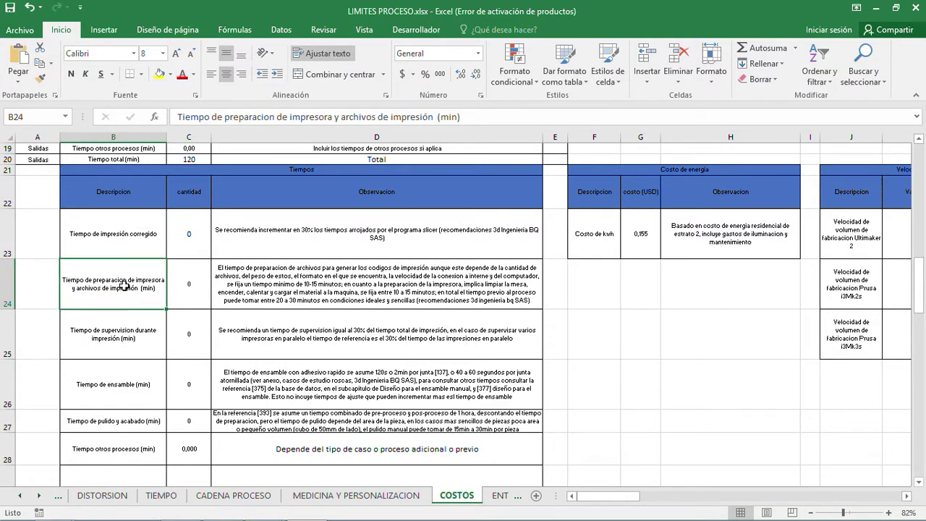
{"action": "key", "text": "Down"}
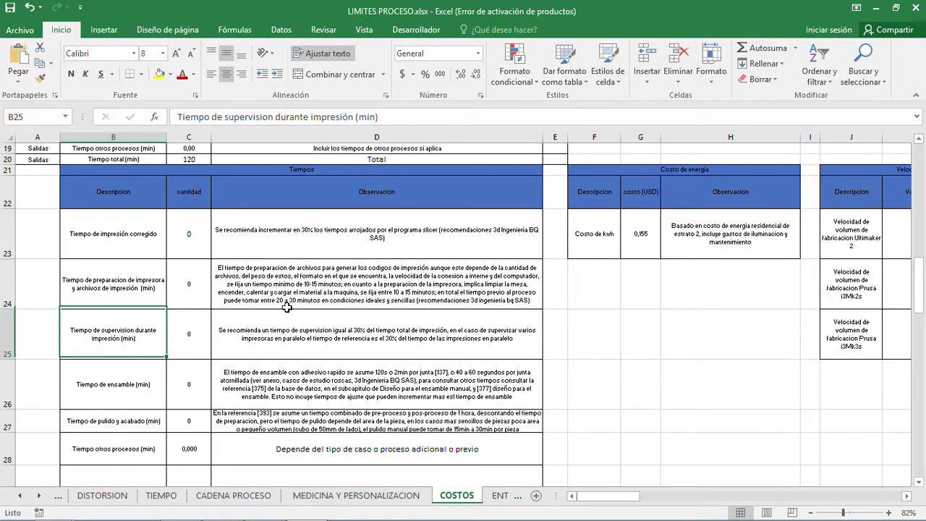
{"action": "key", "text": "Down"}
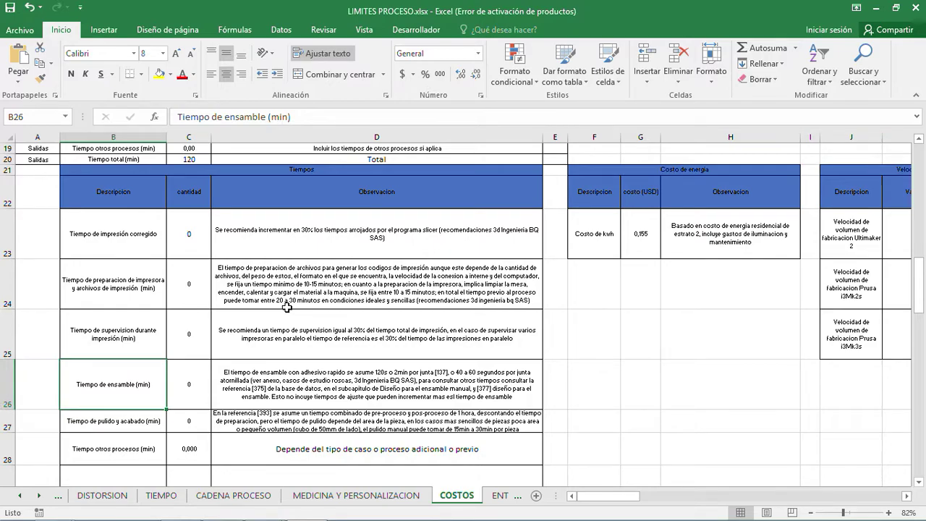
{"action": "key", "text": "Down"}
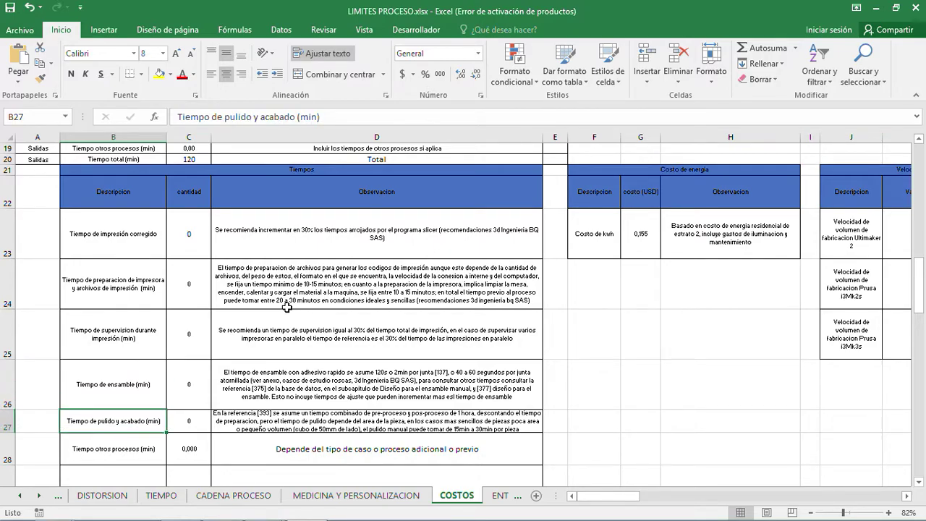
Review the Tiempos table's cantidad values in column C, from Tiempo de impresión corregido to Tiempo otros procesos
{"action": "key", "text": "Right"}
{"action": "key", "text": "Right"}
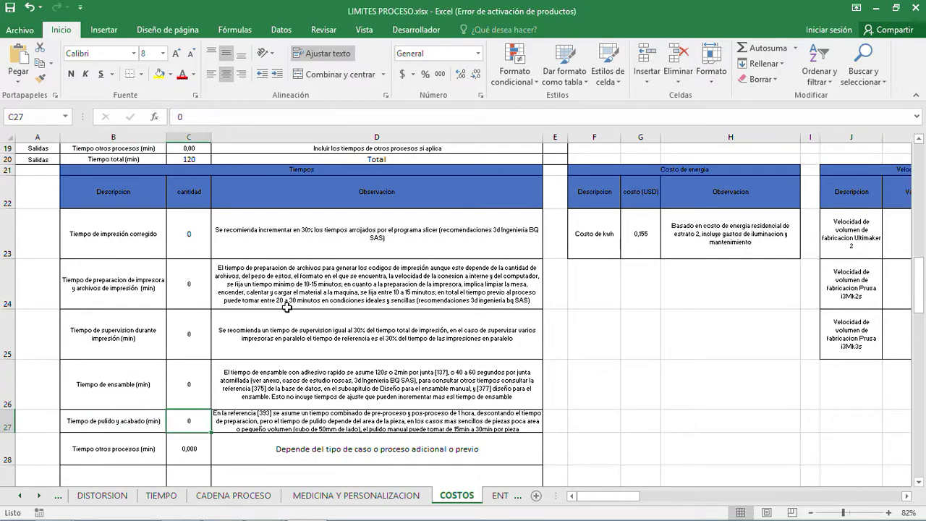
{"action": "key", "text": "Up"}
{"action": "key", "text": "Up"}
{"action": "key", "text": "Up"}
{"action": "key", "text": "Up"}
{"action": "key", "text": "Down"}
{"action": "key", "text": "Down"}
{"action": "key", "text": "Down"}
{"action": "key", "text": "Down"}
{"action": "key", "text": "Down"}
{"action": "key", "text": "Down"}
{"action": "key", "text": "Up"}
{"action": "key", "text": "Up"}
{"action": "key", "text": "Up"}
{"action": "key", "text": "Up"}
{"action": "key", "text": "Up"}
{"action": "key", "text": "Up"}
{"action": "key", "text": "Up"}
{"action": "key", "text": "Up"}
Examine the Costo de energia table in columns F to H, including the observation in H23 and the kWh cost formula in G23
{"action": "key", "text": "Right"}
{"action": "key", "text": "Right"}
{"action": "key", "text": "Right"}
{"action": "key", "text": "Right"}
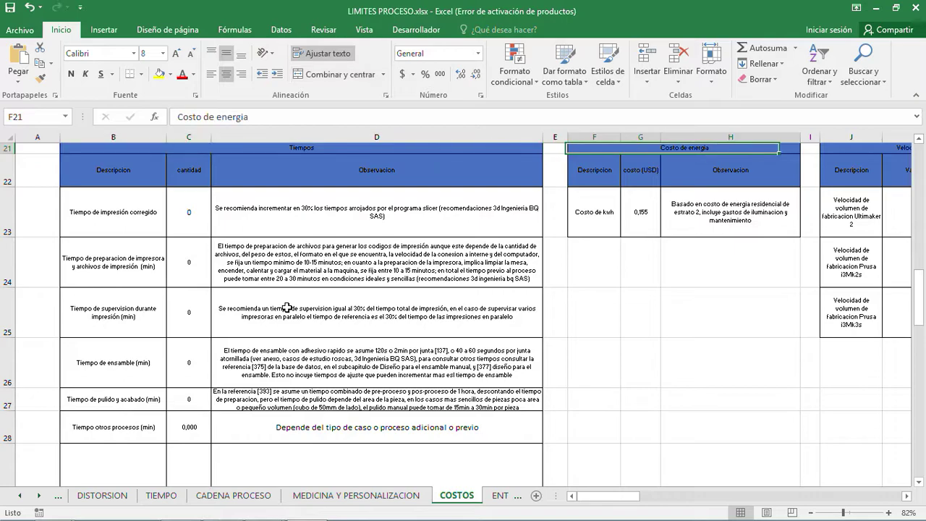
{"action": "key", "text": "Left"}
{"action": "key", "text": "Up"}
{"action": "key", "text": "Up"}
{"action": "key", "text": "Up"}
{"action": "key", "text": "Up"}
{"action": "key", "text": "Down"}
{"action": "key", "text": "Down"}
{"action": "key", "text": "Down"}
{"action": "key", "text": "Down"}
{"action": "key", "text": "Down"}
{"action": "key", "text": "Down"}
{"action": "key", "text": "Left"}
{"action": "key", "text": "Left"}
{"action": "key", "text": "Left"}
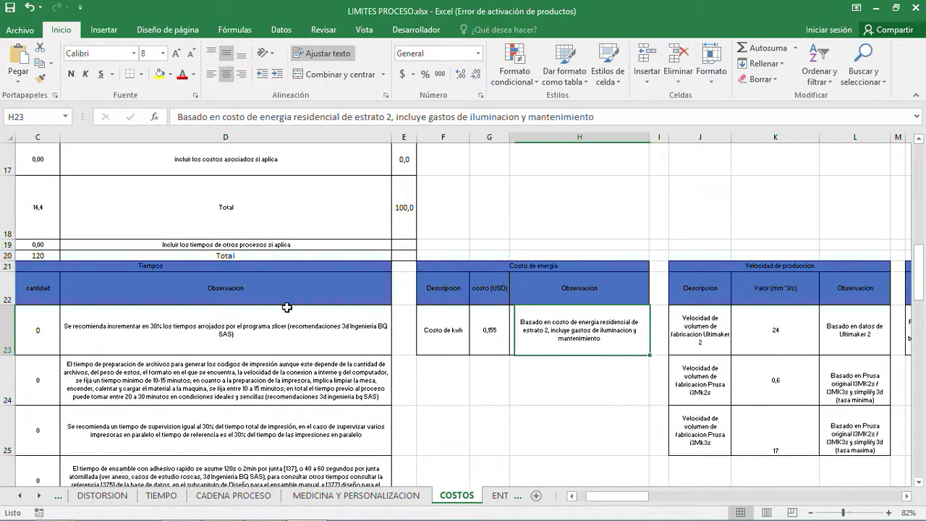
{"action": "key", "text": "Right"}
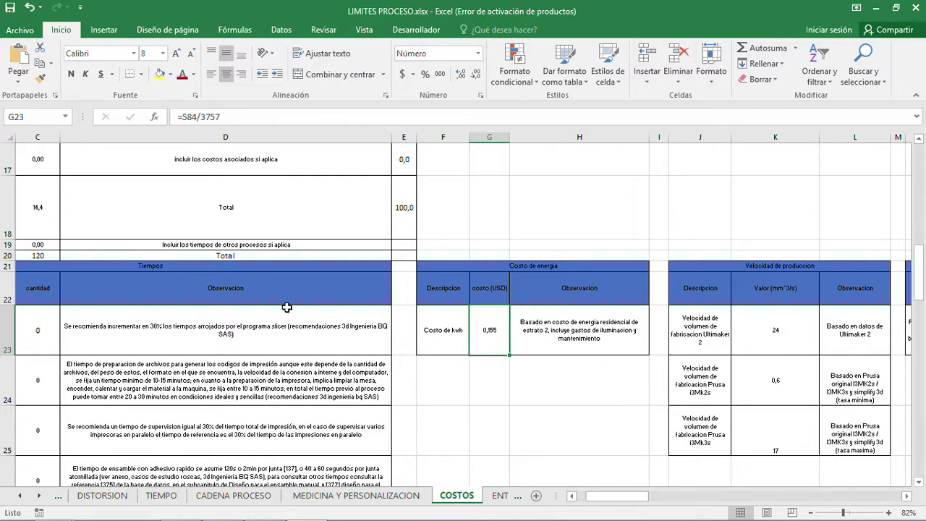
Compare the corrected print time formula in C23 with the kWh cost formula in G23
{"action": "key", "text": "Left"}
{"action": "key", "text": "Left"}
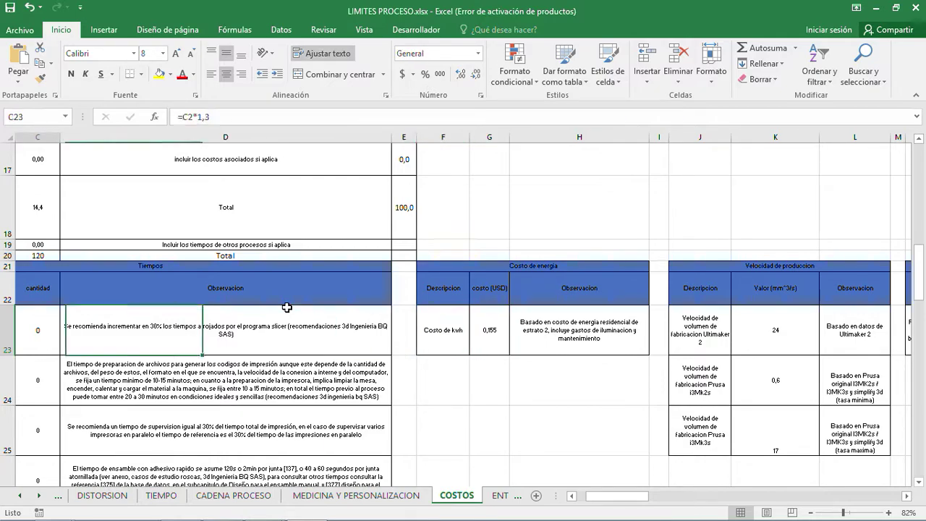
{"action": "key", "text": "Left"}
{"action": "key", "text": "Left"}
{"action": "key", "text": "Left"}
{"action": "key", "text": "Right"}
{"action": "key", "text": "Right"}
{"action": "key", "text": "Right"}
{"action": "key", "text": "Right"}
{"action": "key", "text": "Right"}
{"action": "key", "text": "Right"}
{"action": "key", "text": "Right"}
{"action": "key", "text": "Right"}
{"action": "key", "text": "Right"}
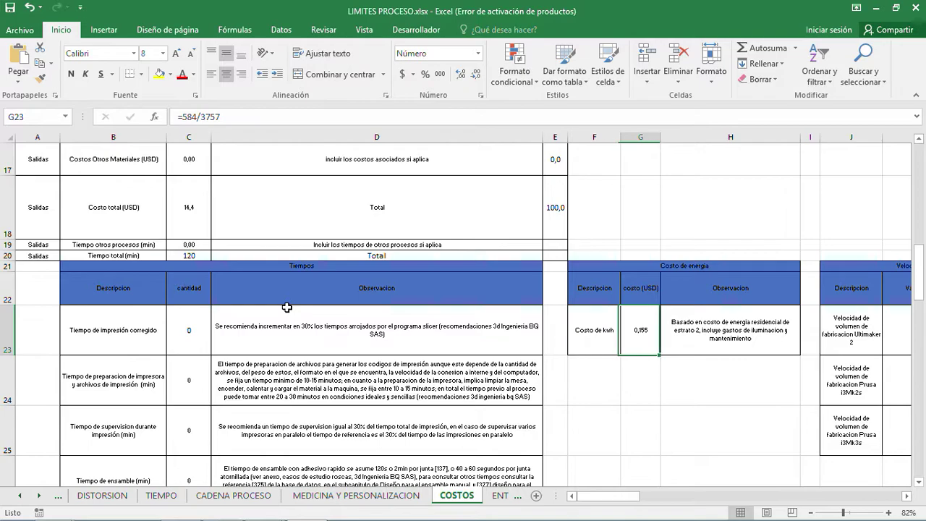
Examine the Velocidad de produccion table in columns J to L, covering the Ultimaker 2 and Prusa i3 printers
{"action": "key", "text": "Left"}
{"action": "key", "text": "Left"}
{"action": "key", "text": "Left"}
{"action": "key", "text": "Left"}
{"action": "key", "text": "Left"}
{"action": "key", "text": "Left"}
{"action": "key", "text": "Left"}
{"action": "key", "text": "Left"}
{"action": "key", "text": "Left"}
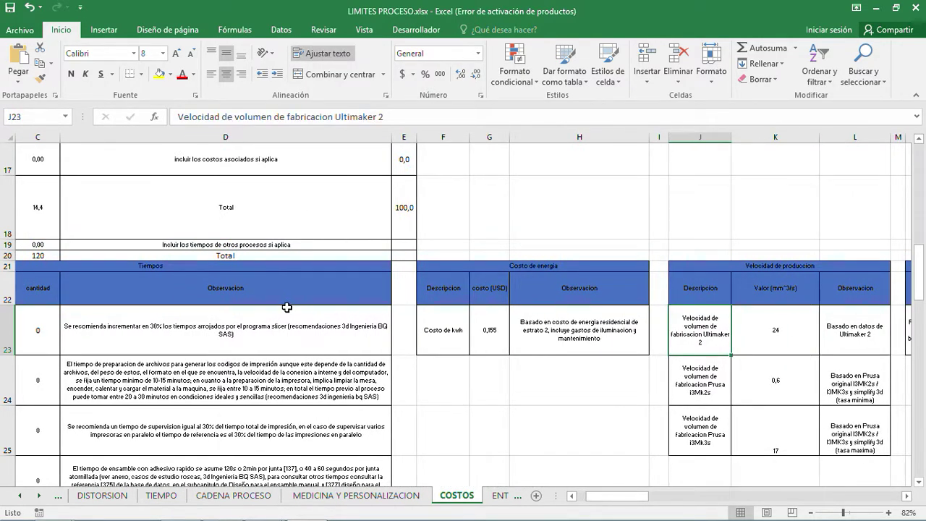
{"action": "key", "text": "Right"}
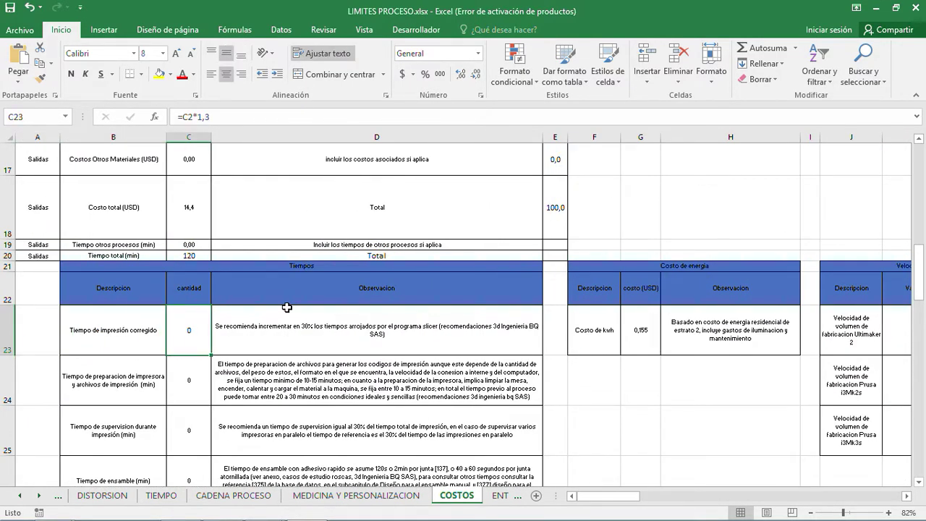
{"action": "key", "text": "Right"}
{"action": "key", "text": "Right"}
{"action": "key", "text": "Right"}
{"action": "key", "text": "Right"}
{"action": "key", "text": "Right"}
{"action": "key", "text": "Right"}
{"action": "key", "text": "Right"}
{"action": "key", "text": "Right"}
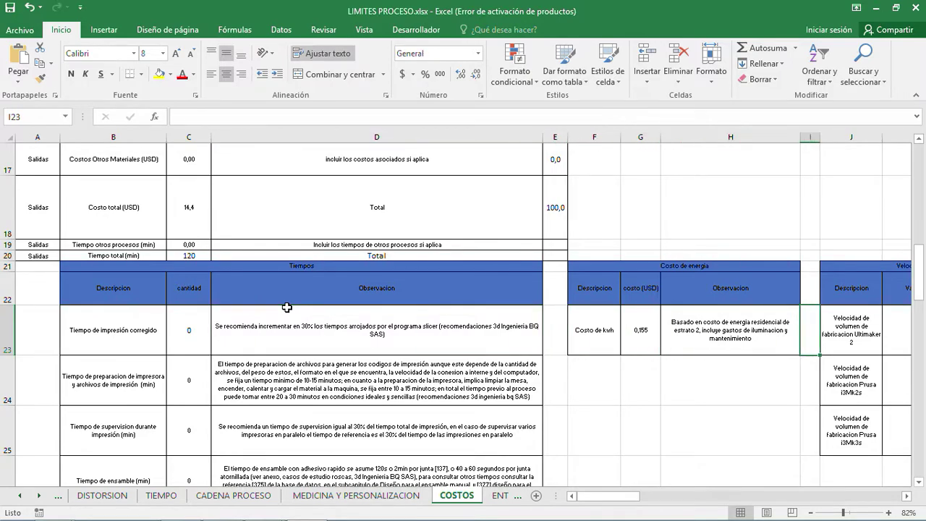
{"action": "key", "text": "Right"}
{"action": "key", "text": "Right"}
{"action": "key", "text": "Right"}
{"action": "key", "text": "Right"}
{"action": "key", "text": "Left"}
{"action": "key", "text": "Left"}
{"action": "key", "text": "Left"}
{"action": "key", "text": "Left"}
{"action": "key", "text": "Right"}
{"action": "key", "text": "Right"}
{"action": "key", "text": "Right"}
{"action": "key", "text": "Right"}
{"action": "key", "text": "Right"}
{"action": "key", "text": "Right"}
{"action": "key", "text": "Right"}
{"action": "key", "text": "Right"}
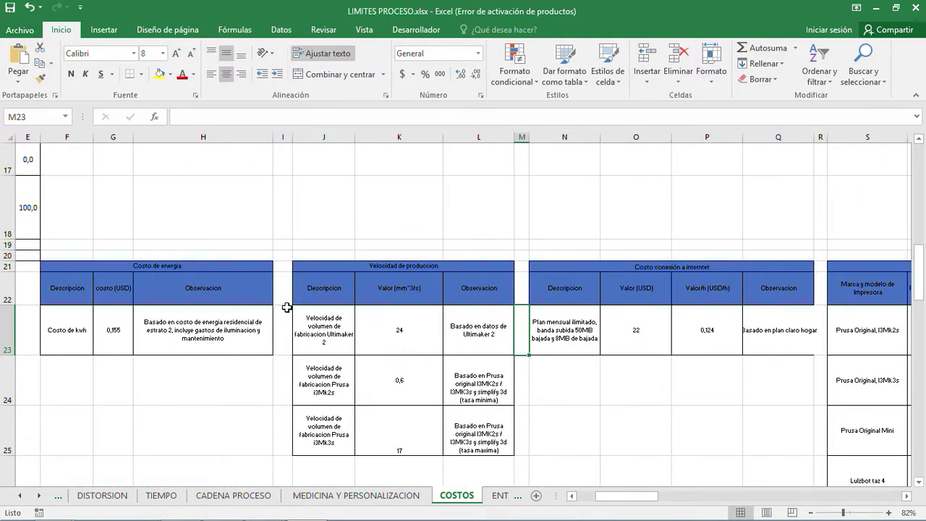
Look over the internet connection cost table in columns N to Q, continuing to the first printer entry in S23
{"action": "key", "text": "Right"}
{"action": "key", "text": "Right"}
{"action": "key", "text": "Right"}
{"action": "key", "text": "Right"}
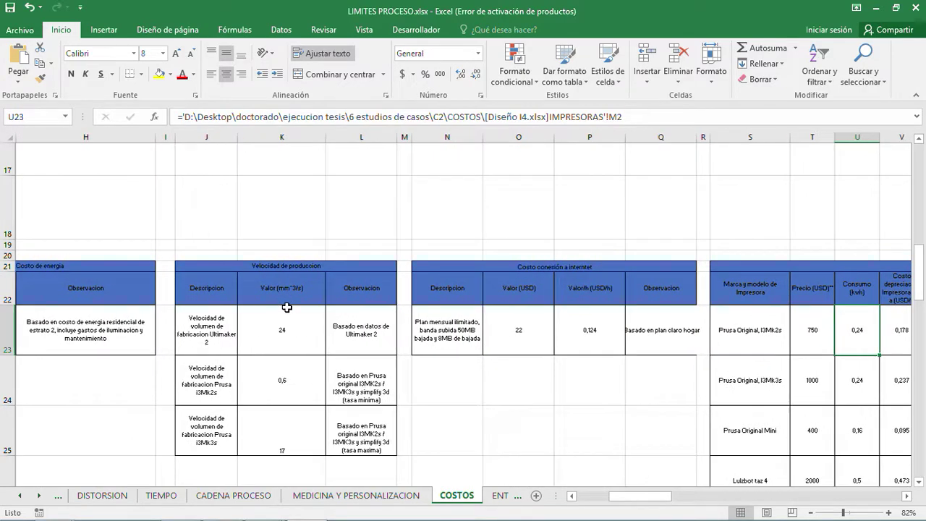
{"action": "key", "text": "Left"}
{"action": "key", "text": "Left"}
{"action": "key", "text": "Left"}
{"action": "key", "text": "Left"}
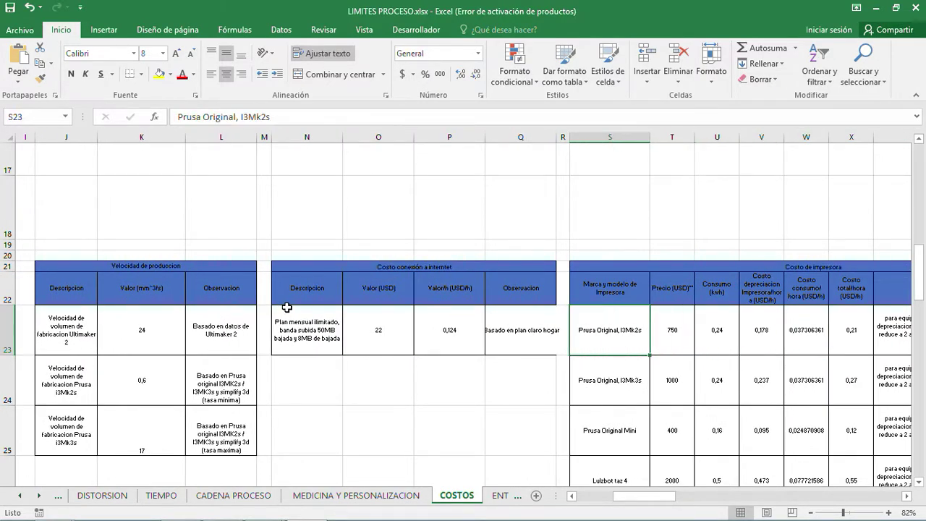
Review the Costo de impresora table in columns S to Y, checking the listed printer models' price, consumption, depreciation and hourly cost
{"action": "key", "text": "Right"}
{"action": "key", "text": "Right"}
{"action": "key", "text": "Right"}
{"action": "key", "text": "Right"}
{"action": "key", "text": "Right"}
{"action": "key", "text": "Right"}
{"action": "key", "text": "Right"}
{"action": "key", "text": "Right"}
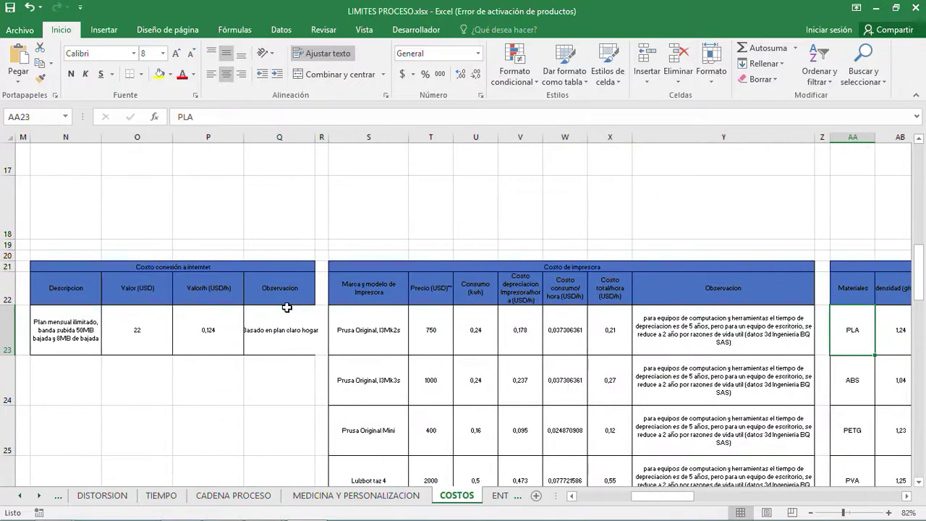
{"action": "key", "text": "Left"}
{"action": "key", "text": "Left"}
{"action": "key", "text": "Down"}
{"action": "key", "text": "Down"}
{"action": "key", "text": "Down"}
{"action": "key", "text": "Down"}
{"action": "key", "text": "Down"}
{"action": "key", "text": "Down"}
{"action": "key", "text": "Down"}
{"action": "key", "text": "Up"}
{"action": "key", "text": "Up"}
{"action": "key", "text": "Up"}
{"action": "key", "text": "Up"}
{"action": "key", "text": "Up"}
{"action": "key", "text": "Up"}
{"action": "key", "text": "Up"}
{"action": "key", "text": "Up"}
{"action": "key", "text": "Up"}
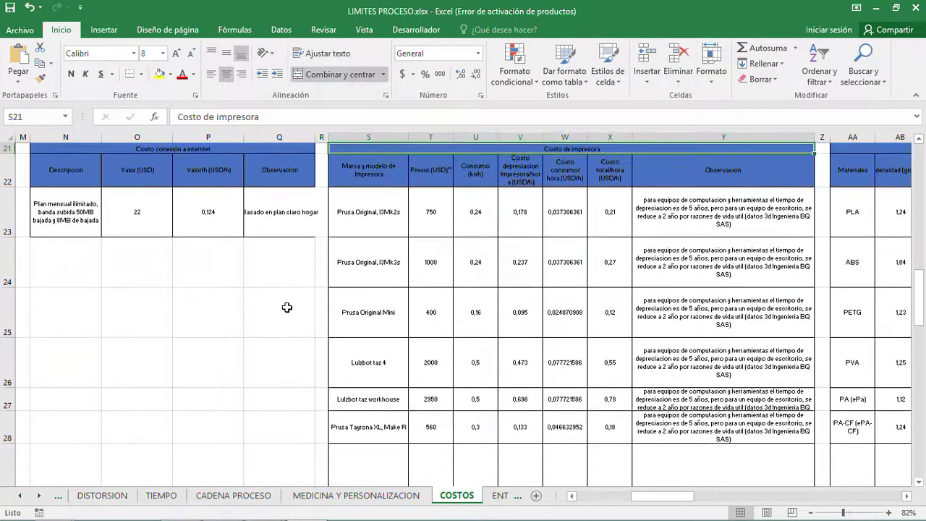
{"action": "key", "text": "Down"}
{"action": "key", "text": "Down"}
{"action": "key", "text": "Down"}
{"action": "key", "text": "Up"}
{"action": "key", "text": "Left"}
Inspect the headings and first material entry, PLA, of the Costo de material table starting in column AA
{"action": "key", "text": "Right"}
{"action": "key", "text": "Right"}
{"action": "key", "text": "Right"}
{"action": "key", "text": "Right"}
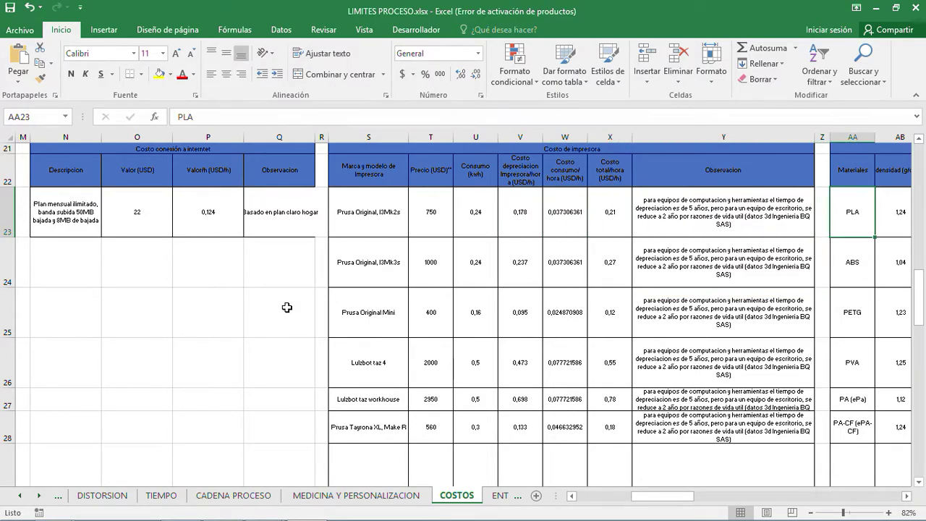
{"action": "key", "text": "Up"}
{"action": "key", "text": "Up"}
{"action": "key", "text": "Up"}
{"action": "key", "text": "Down"}
{"action": "key", "text": "Down"}
{"action": "key", "text": "Down"}
{"action": "key", "text": "Down"}
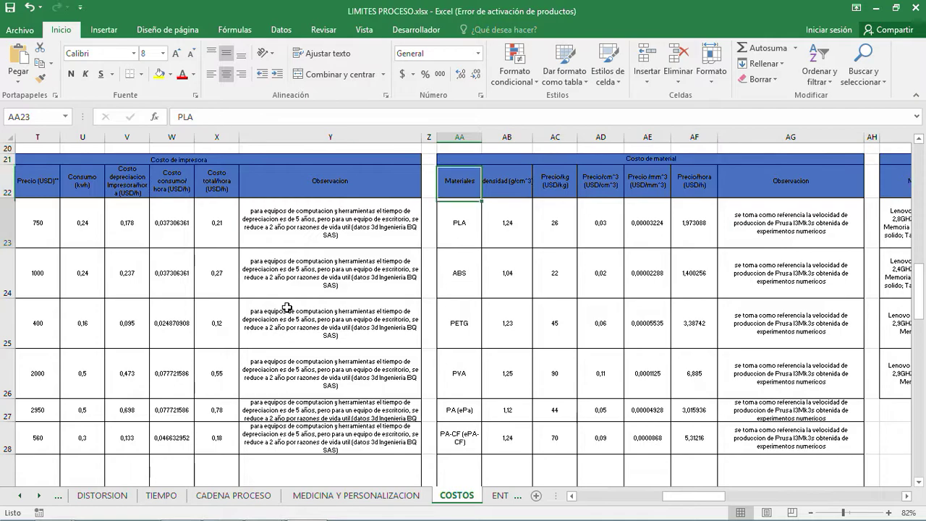
Examine the Costo de material entries down to ULTEM 9085, following the price per mm^3 in column AE to AE37
{"action": "key", "text": "Up"}
{"action": "key", "text": "Right"}
{"action": "key", "text": "Right"}
{"action": "key", "text": "Right"}
{"action": "key", "text": "Right"}
{"action": "key", "text": "Down"}
{"action": "key", "text": "Down"}
{"action": "key", "text": "Down"}
{"action": "key", "text": "Down"}
{"action": "key", "text": "Down"}
{"action": "key", "text": "Down"}
{"action": "key", "text": "Down"}
{"action": "key", "text": "Down"}
{"action": "key", "text": "Down"}
{"action": "scroll", "coordinate": [287, 308], "scroll_direction": "down", "scroll_amount": 3}
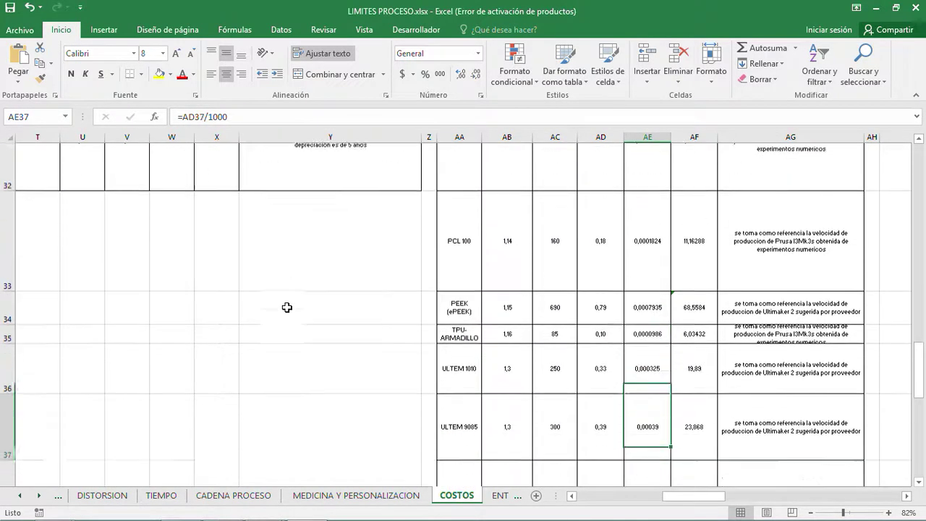
Return to the top of the Costo de material table and continue to the first computer's price in AJ23
{"action": "key", "text": "Up"}
{"action": "key", "text": "Up"}
{"action": "key", "text": "Up"}
{"action": "key", "text": "Up"}
{"action": "key", "text": "Up"}
{"action": "key", "text": "Up"}
{"action": "key", "text": "Up"}
{"action": "key", "text": "Up"}
{"action": "key", "text": "Up"}
{"action": "key", "text": "Up"}
{"action": "key", "text": "Up"}
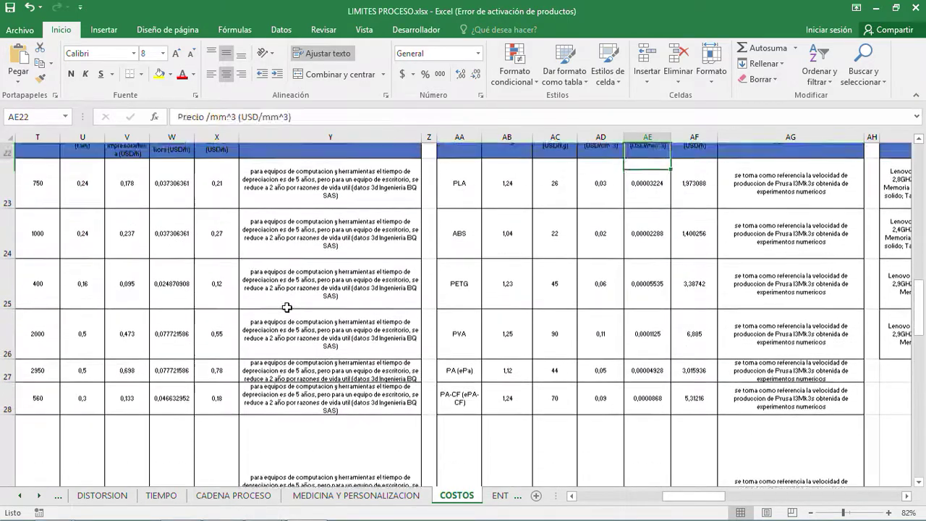
{"action": "key", "text": "Down"}
{"action": "key", "text": "Down"}
{"action": "key", "text": "Right"}
{"action": "key", "text": "Right"}
{"action": "key", "text": "Right"}
{"action": "key", "text": "Right"}
{"action": "key", "text": "Right"}
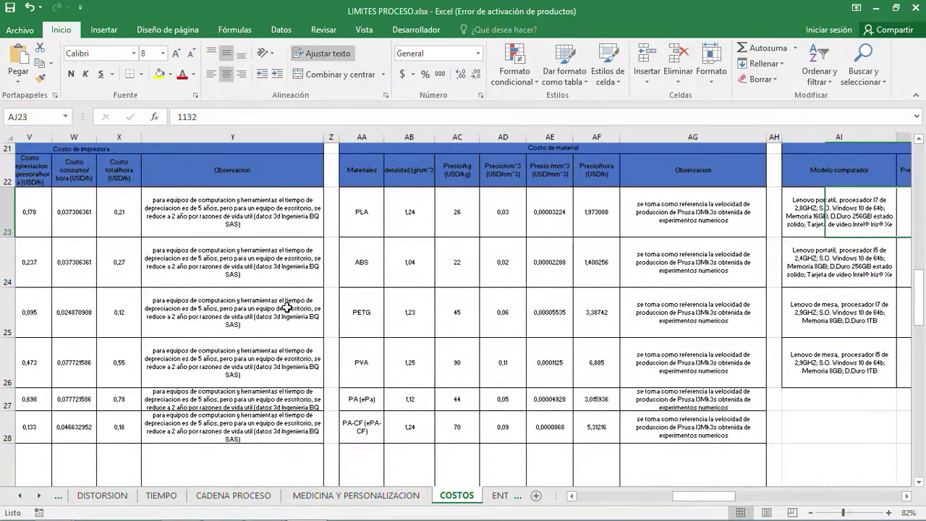
Review the Costo de computador table, following the first computer's price, consumption, depreciation and hourly costs along row 23
{"action": "key", "text": "Up"}
{"action": "key", "text": "Up"}
{"action": "key", "text": "Up"}
{"action": "key", "text": "Down"}
{"action": "key", "text": "Down"}
{"action": "key", "text": "Down"}
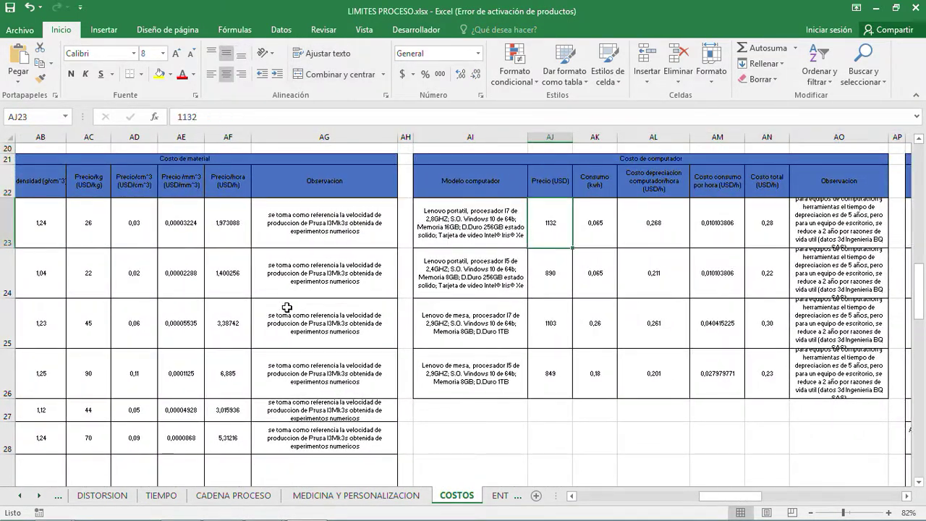
{"action": "key", "text": "Right"}
{"action": "key", "text": "Right"}
{"action": "key", "text": "Right"}
{"action": "key", "text": "Right"}
{"action": "key", "text": "Right"}
{"action": "key", "text": "Right"}
{"action": "key", "text": "Right"}
{"action": "key", "text": "Right"}
{"action": "key", "text": "Right"}
{"action": "key", "text": "Right"}
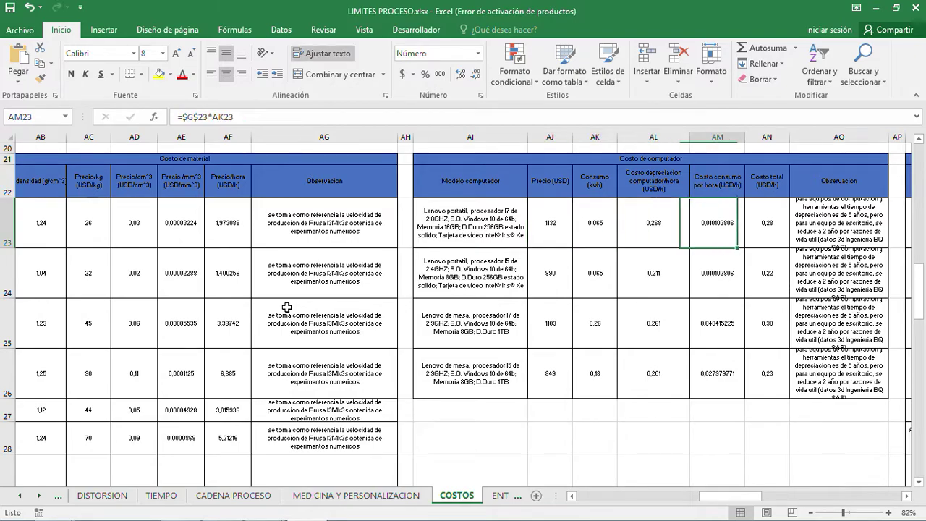
Look across the Costo de licencia de programa CAD/CAM/CAE table and return to its first program, Solidwork, in AQ23
{"action": "key", "text": "Right"}
{"action": "key", "text": "Right"}
{"action": "key", "text": "Right"}
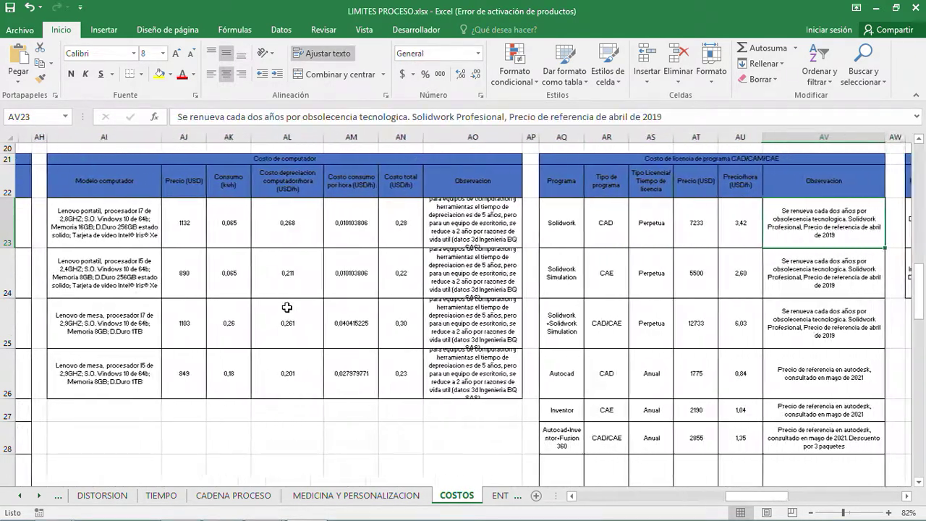
{"action": "key", "text": "Left"}
{"action": "key", "text": "Left"}
{"action": "key", "text": "Left"}
{"action": "key", "text": "Left"}
{"action": "key", "text": "Left"}
{"action": "key", "text": "Left"}
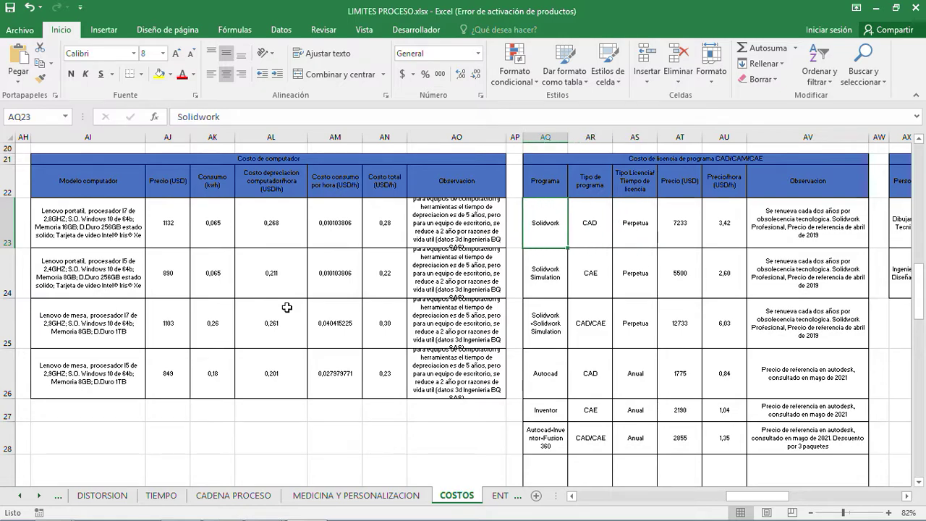
Examine the licensed programs listed down column AQ, from Solidwork through the Cura versions and Slicer to Mimics Materialise: Design
{"action": "key", "text": "Down"}
{"action": "key", "text": "Down"}
{"action": "key", "text": "Down"}
{"action": "key", "text": "Down"}
{"action": "key", "text": "Down"}
{"action": "key", "text": "Down"}
{"action": "key", "text": "Down"}
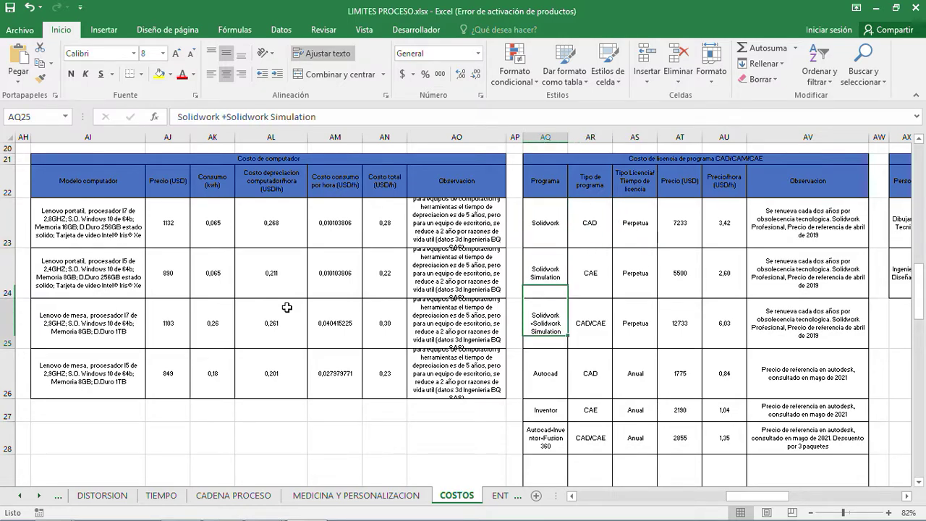
{"action": "key", "text": "Down"}
{"action": "key", "text": "Down"}
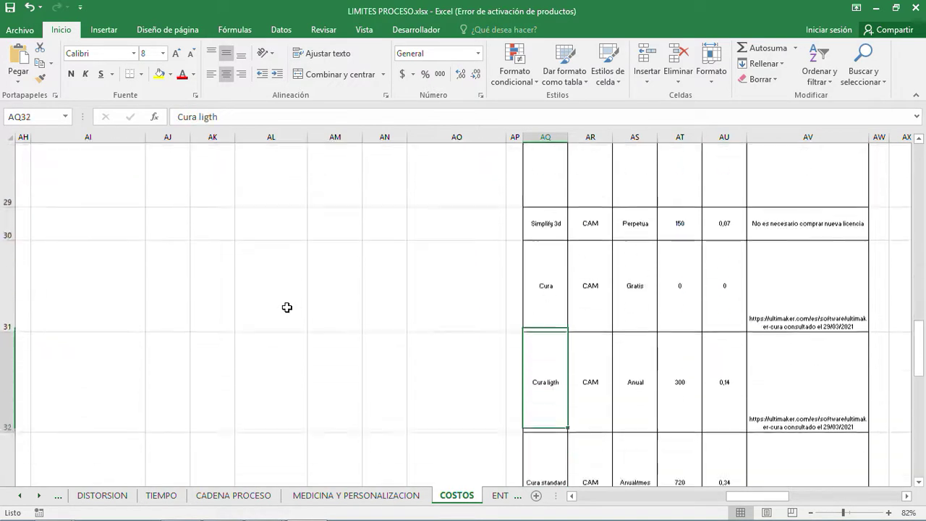
{"action": "key", "text": "Down"}
{"action": "key", "text": "Down"}
{"action": "key", "text": "Down"}
{"action": "key", "text": "Down"}
{"action": "key", "text": "Down"}
{"action": "key", "text": "Down"}
{"action": "key", "text": "Down"}
{"action": "key", "text": "Down"}
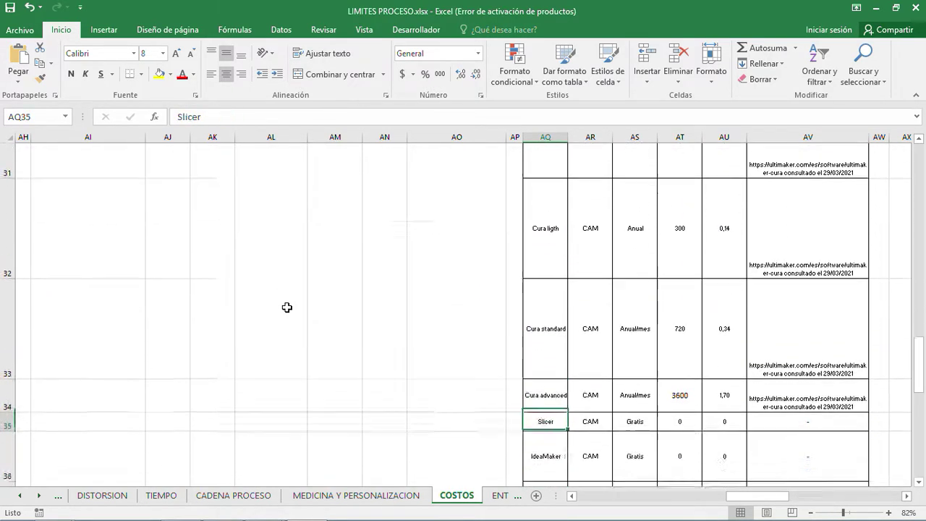
{"action": "key", "text": "Down"}
{"action": "key", "text": "Down"}
{"action": "key", "text": "Down"}
Return to the top of the program licence table and continue across row 20 to the Costo de mano de obra table
{"action": "key", "text": "Up"}
{"action": "key", "text": "Up"}
{"action": "key", "text": "Up"}
{"action": "key", "text": "Up"}
{"action": "key", "text": "Up"}
{"action": "key", "text": "Up"}
{"action": "key", "text": "Up"}
{"action": "key", "text": "Up"}
{"action": "key", "text": "Up"}
{"action": "key", "text": "Up"}
{"action": "key", "text": "Up"}
{"action": "key", "text": "Up"}
{"action": "key", "text": "Up"}
{"action": "key", "text": "Up"}
{"action": "key", "text": "Up"}
{"action": "key", "text": "Up"}
{"action": "key", "text": "Up"}
{"action": "key", "text": "Up"}
{"action": "key", "text": "Up"}
{"action": "key", "text": "Up"}
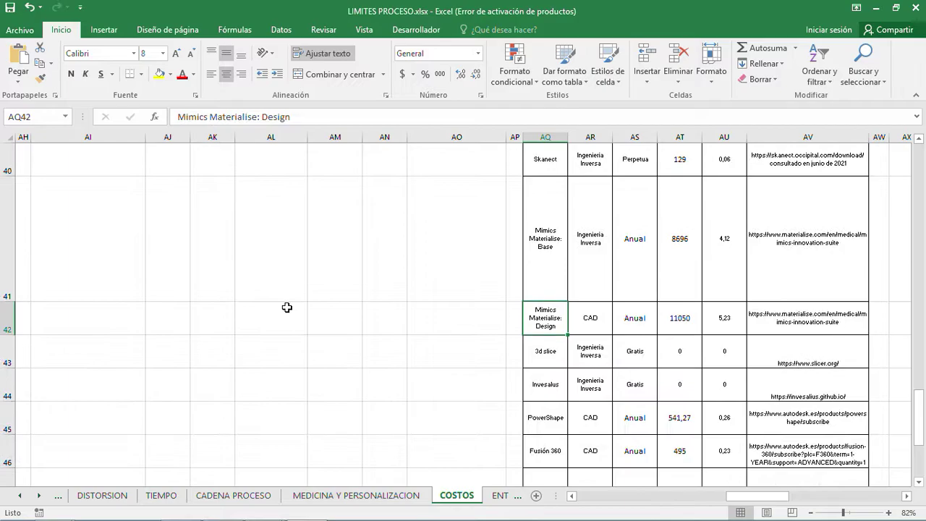
{"action": "key", "text": "Down"}
{"action": "key", "text": "Right"}
{"action": "key", "text": "Right"}
{"action": "key", "text": "Right"}
{"action": "key", "text": "Right"}
{"action": "key", "text": "Right"}
{"action": "key", "text": "Right"}
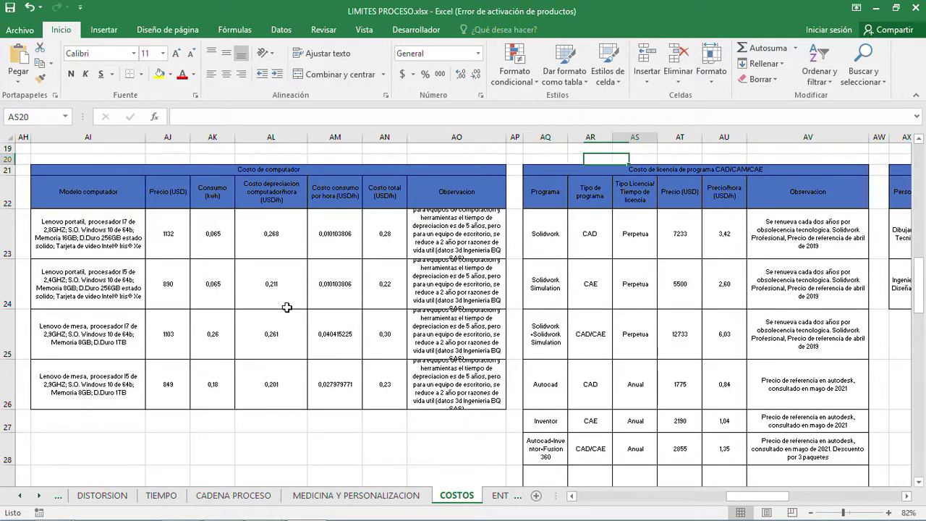
{"action": "key", "text": "Right"}
{"action": "key", "text": "Right"}
{"action": "key", "text": "Right"}
{"action": "key", "text": "Right"}
{"action": "key", "text": "Right"}
{"action": "key", "text": "Right"}
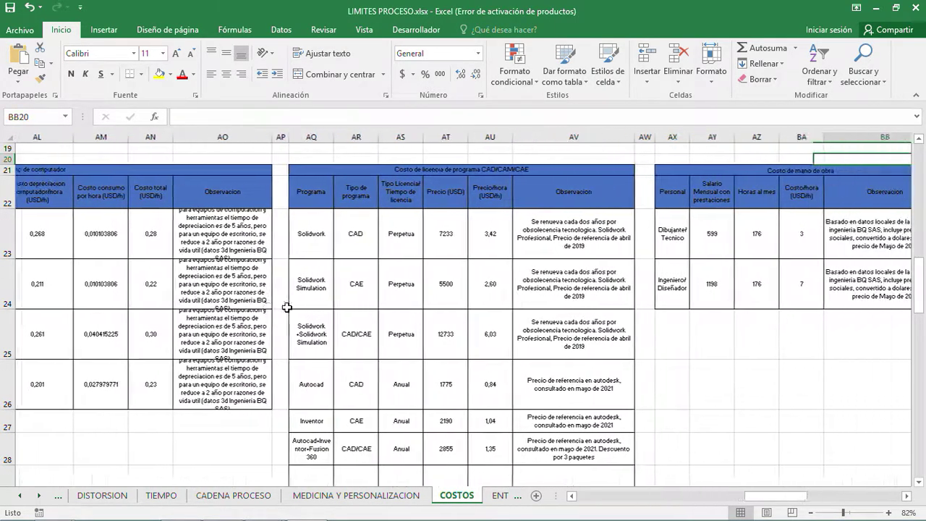
Inspect the personnel types in the Costo de mano de obra table, starting from Dibujante/Tecnico in AX23
{"action": "key", "text": "Left"}
{"action": "key", "text": "Left"}
{"action": "key", "text": "Left"}
{"action": "key", "text": "Left"}
{"action": "key", "text": "Left"}
{"action": "key", "text": "Down"}
{"action": "key", "text": "Down"}
{"action": "key", "text": "Down"}
{"action": "key", "text": "Down"}
{"action": "key", "text": "Up"}
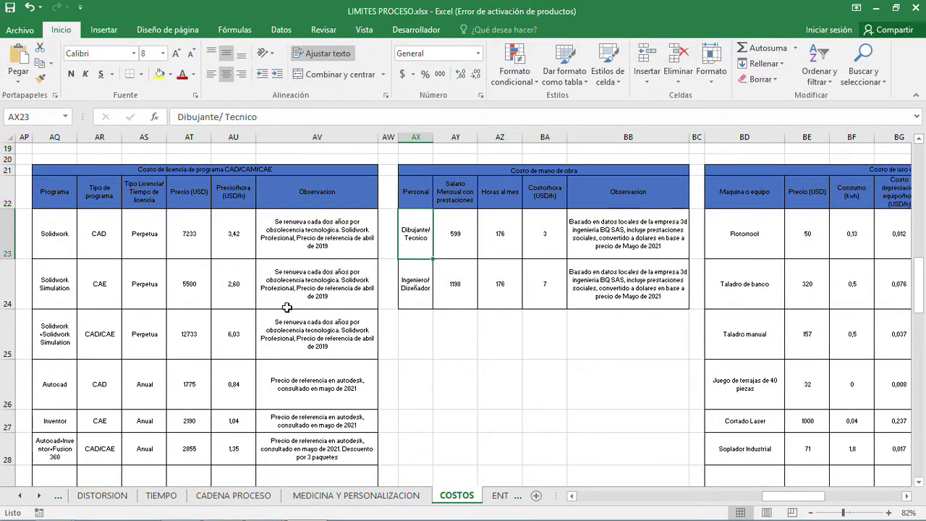
{"action": "key", "text": "ctrl+shift+1"}
{"action": "key", "text": "Down"}
{"action": "key", "text": "Up"}
{"action": "key", "text": "Down"}
{"action": "key", "text": "Up"}
Follow row 23 across the labour salary, monthly hours and hourly cost, continuing to the equipment cost total in BI23
{"action": "key", "text": "Right"}
{"action": "key", "text": "Right"}
{"action": "key", "text": "Right"}
{"action": "key", "text": "Right"}
{"action": "key", "text": "Right"}
{"action": "key", "text": "Right"}
{"action": "key", "text": "Right"}
{"action": "key", "text": "Right"}
{"action": "key", "text": "Right"}
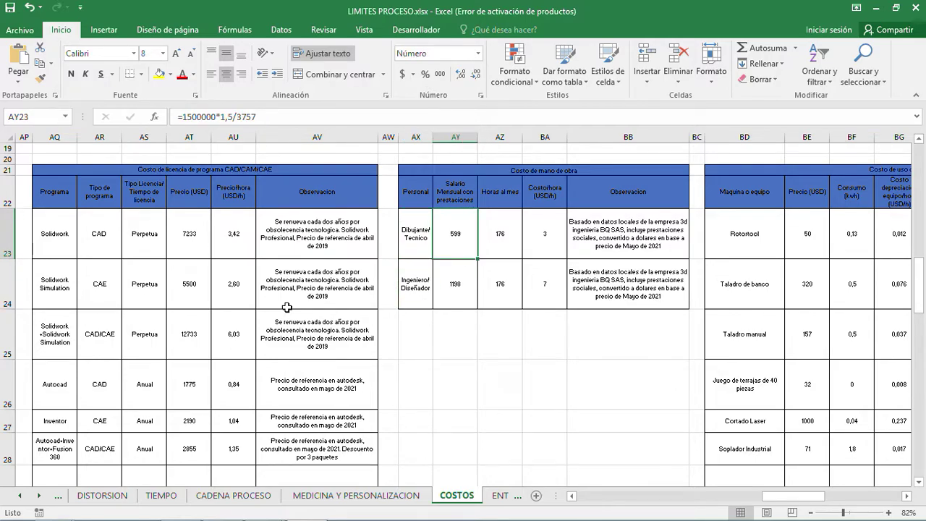
{"action": "key", "text": "Right"}
{"action": "key", "text": "Right"}
{"action": "key", "text": "Right"}
{"action": "key", "text": "Right"}
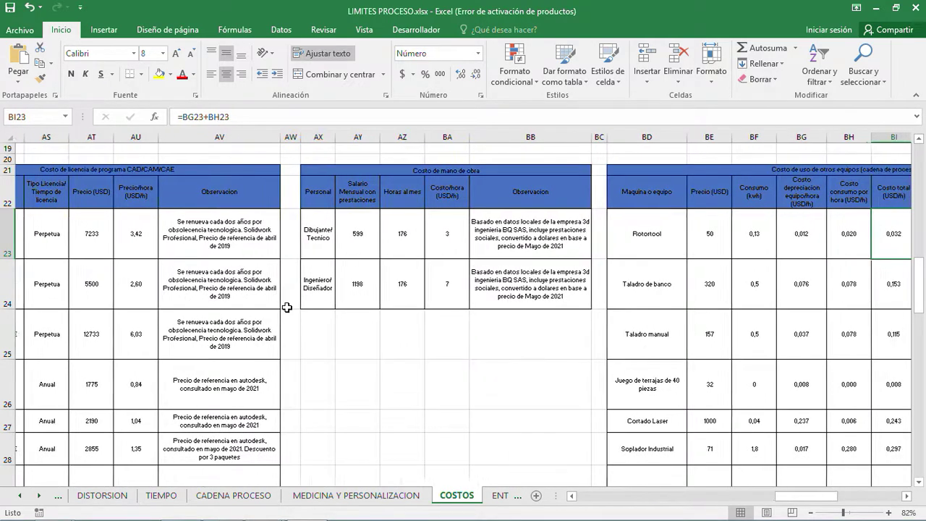
Inspect the first machines of the Costo de uso de otros equipos table in column BD, returning to Rotortool in BD23
{"action": "key", "text": "Left"}
{"action": "key", "text": "Left"}
{"action": "key", "text": "Left"}
{"action": "key", "text": "Left"}
{"action": "key", "text": "Left"}
{"action": "key", "text": "Left"}
{"action": "key", "text": "Left"}
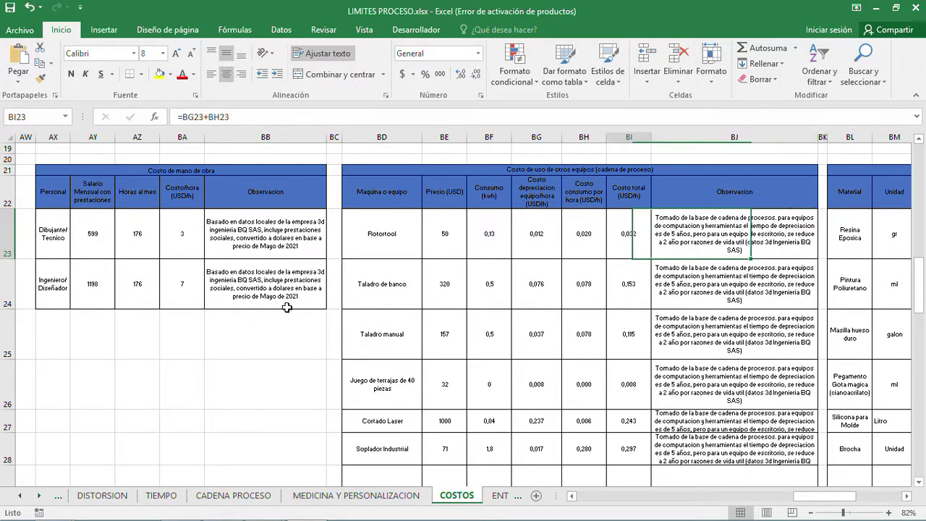
{"action": "key", "text": "Up"}
{"action": "key", "text": "Down"}
{"action": "key", "text": "Down"}
{"action": "key", "text": "Down"}
{"action": "key", "text": "Down"}
{"action": "key", "text": "Down"}
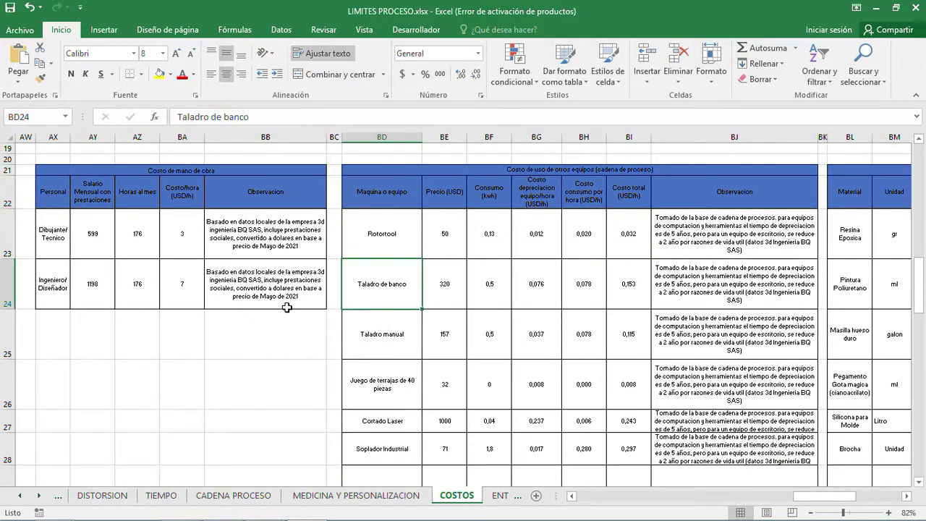
{"action": "key", "text": "Up"}
{"action": "key", "text": "Up"}
{"action": "key", "text": "Up"}
{"action": "key", "text": "Up"}
{"action": "key", "text": "Down"}
{"action": "key", "text": "Down"}
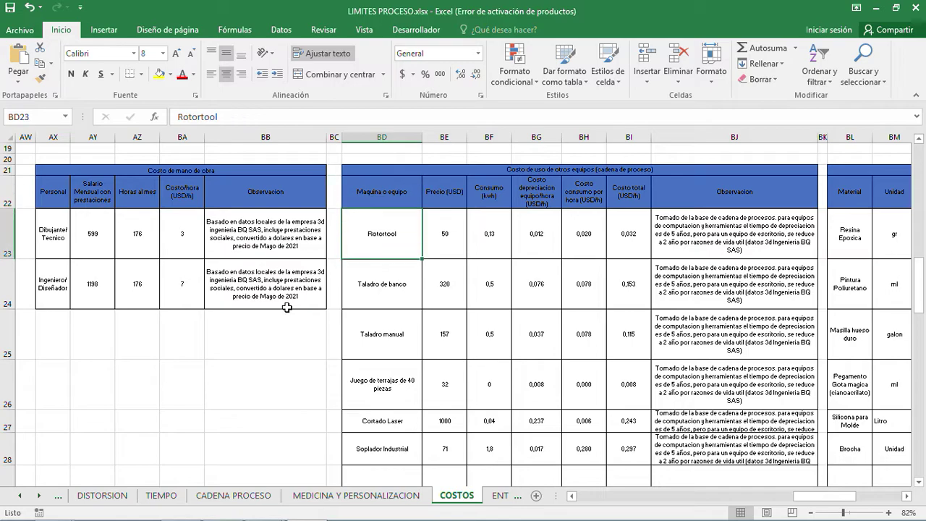
Examine the remaining equipment entries in column BD, from Taladro de banco down to Camara de Vacio in BD31
{"action": "key", "text": "Down"}
{"action": "key", "text": "Down"}
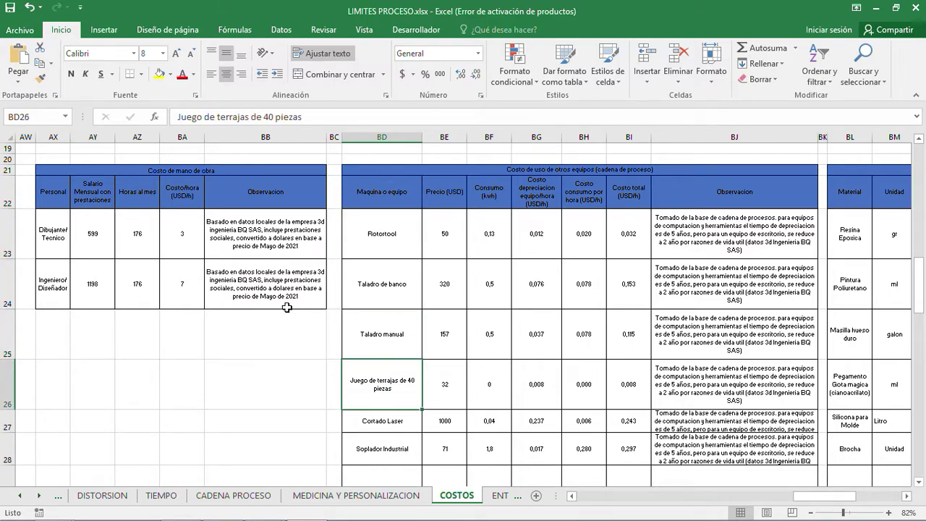
{"action": "key", "text": "Down"}
{"action": "key", "text": "Down"}
{"action": "key", "text": "Down"}
{"action": "key", "text": "Down"}
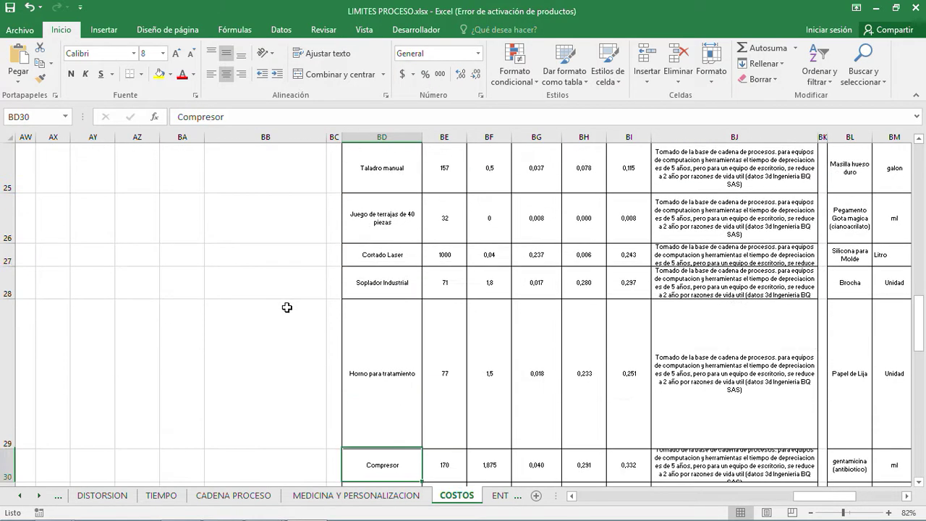
{"action": "key", "text": "Up"}
{"action": "key", "text": "Up"}
{"action": "key", "text": "Up"}
{"action": "key", "text": "Down"}
{"action": "key", "text": "Down"}
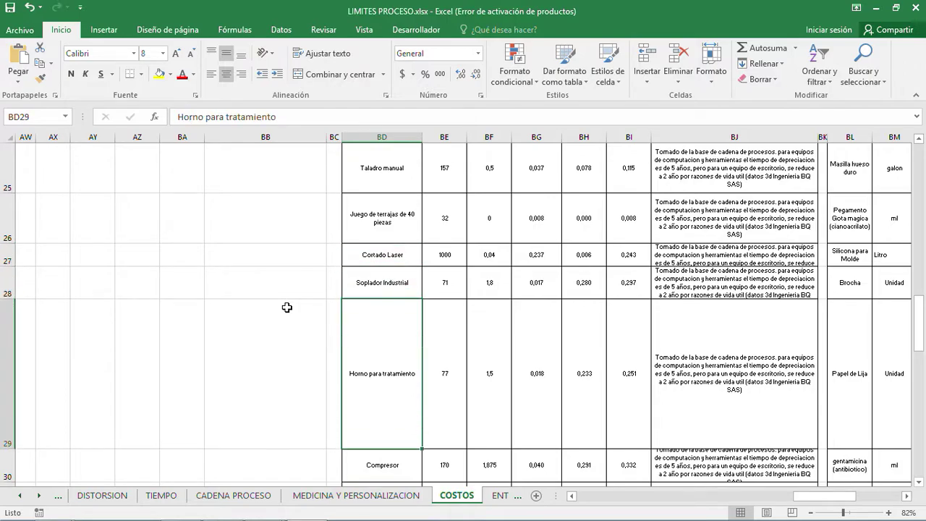
{"action": "key", "text": "Down"}
{"action": "key", "text": "Down"}
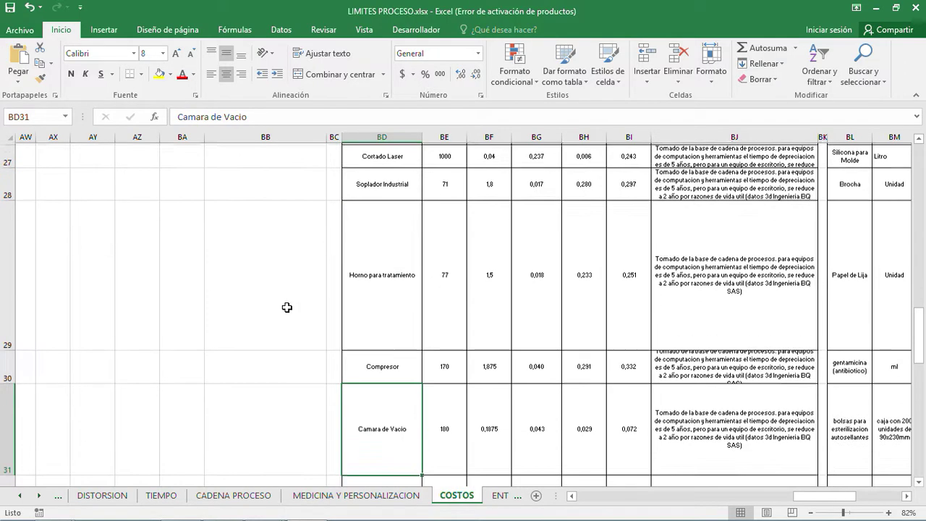
Review the last equipment entries in column BD, including Escaner 3D, kinet sensor xbox 360 in BD32, and return to the table's heading
{"action": "key", "text": "Down"}
{"action": "key", "text": "Down"}
{"action": "key", "text": "Up"}
{"action": "key", "text": "Up"}
{"action": "key", "text": "Up"}
{"action": "key", "text": "Up"}
{"action": "key", "text": "Up"}
{"action": "key", "text": "Up"}
{"action": "key", "text": "Up"}
{"action": "key", "text": "Up"}
{"action": "key", "text": "Up"}
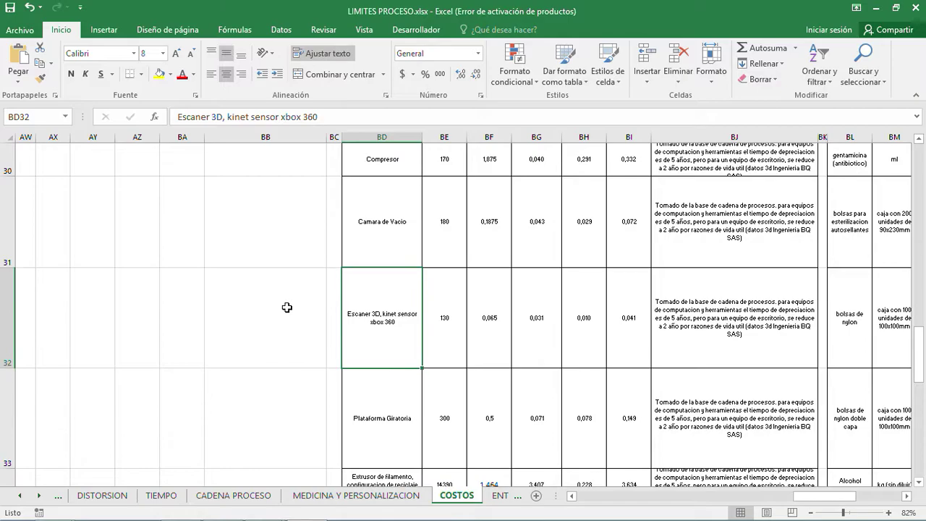
{"action": "key", "text": "Up"}
{"action": "key", "text": "Up"}
{"action": "key", "text": "Up"}
{"action": "key", "text": "Down"}
{"action": "key", "text": "Up"}
Move on to the heading of the Costo de uso de otros materiales (cadena de procesos) table in BL21
{"action": "key", "text": "Right"}
{"action": "key", "text": "Right"}
{"action": "key", "text": "Right"}
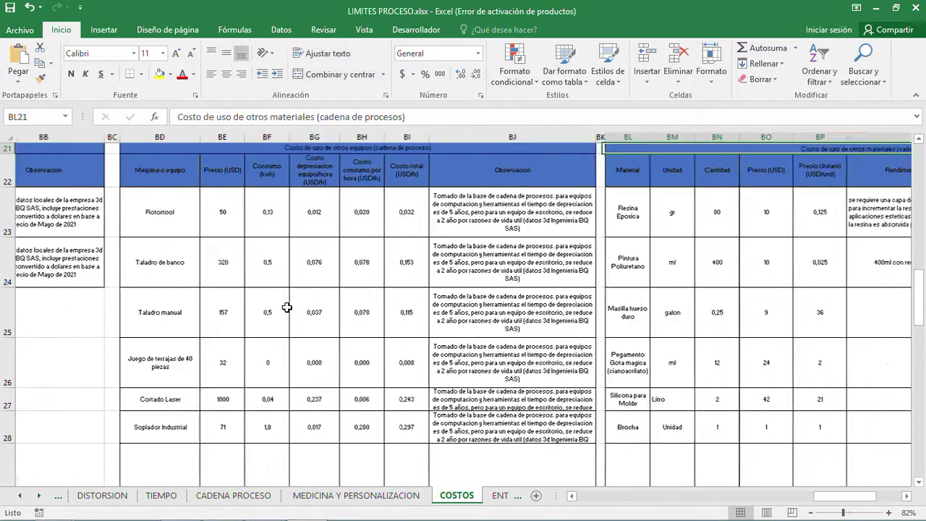
{"action": "key", "text": "Up"}
{"action": "key", "text": "Down"}
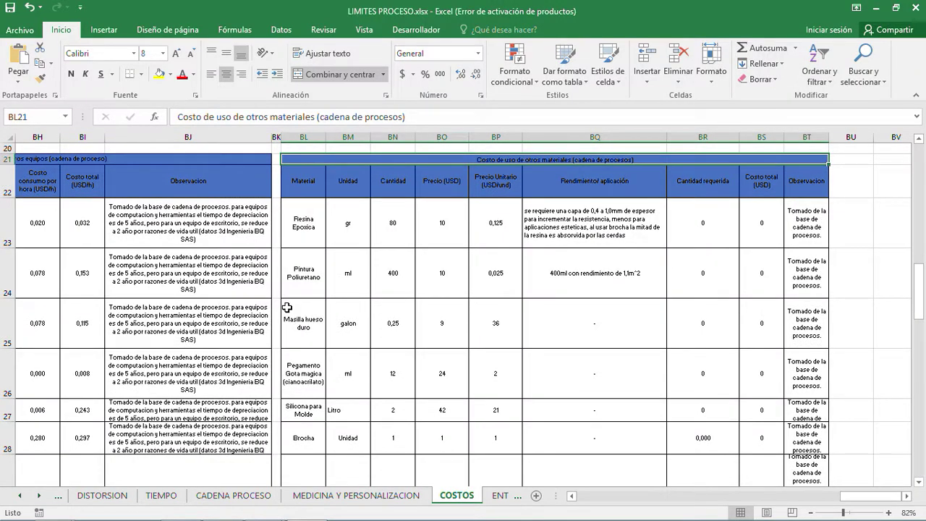
Inspect the Pintura Poliuretano row of the materials table, including its Costo total formula in BS24
{"action": "key", "text": "Down"}
{"action": "key", "text": "Down"}
{"action": "key", "text": "Down"}
{"action": "key", "text": "Left"}
{"action": "key", "text": "Left"}
{"action": "key", "text": "Left"}
{"action": "key", "text": "Left"}
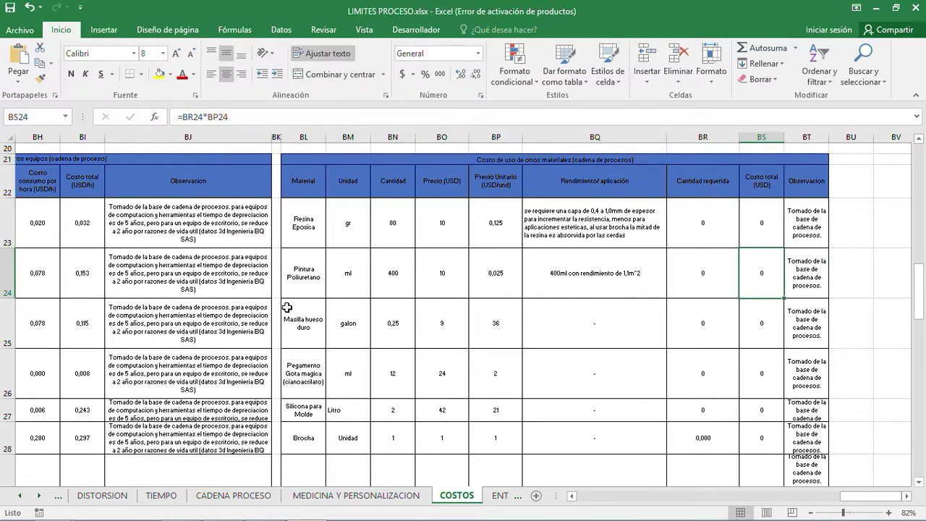
Examine the materials listed in column BL, continuing down to bolsas de nylon in BL32
{"action": "key", "text": "Left"}
{"action": "key", "text": "Left"}
{"action": "key", "text": "Left"}
{"action": "key", "text": "Left"}
{"action": "key", "text": "Up"}
{"action": "key", "text": "Down"}
{"action": "key", "text": "Down"}
{"action": "key", "text": "Down"}
{"action": "key", "text": "Down"}
{"action": "key", "text": "Down"}
{"action": "key", "text": "Down"}
{"action": "key", "text": "Down"}
{"action": "key", "text": "Down"}
{"action": "key", "text": "Down"}
{"action": "key", "text": "Down"}
{"action": "key", "text": "Down"}
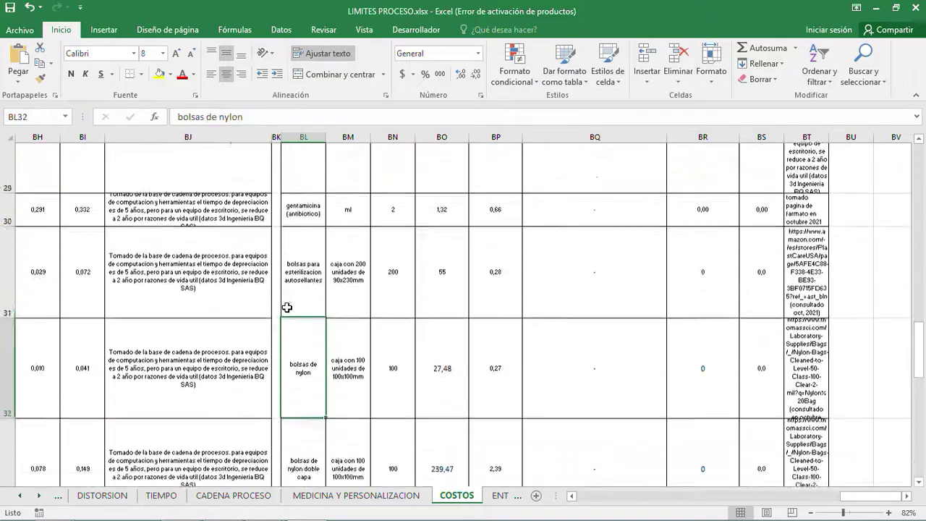
Review the remaining materials in column BL through PMMA para Moldear y curar, ending just below the table in BL42
{"action": "key", "text": "Down"}
{"action": "key", "text": "Down"}
{"action": "key", "text": "Down"}
{"action": "key", "text": "Down"}
{"action": "key", "text": "Down"}
{"action": "key", "text": "Down"}
{"action": "key", "text": "Down"}
{"action": "key", "text": "Down"}
{"action": "key", "text": "Down"}
{"action": "key", "text": "Down"}
{"action": "key", "text": "Down"}
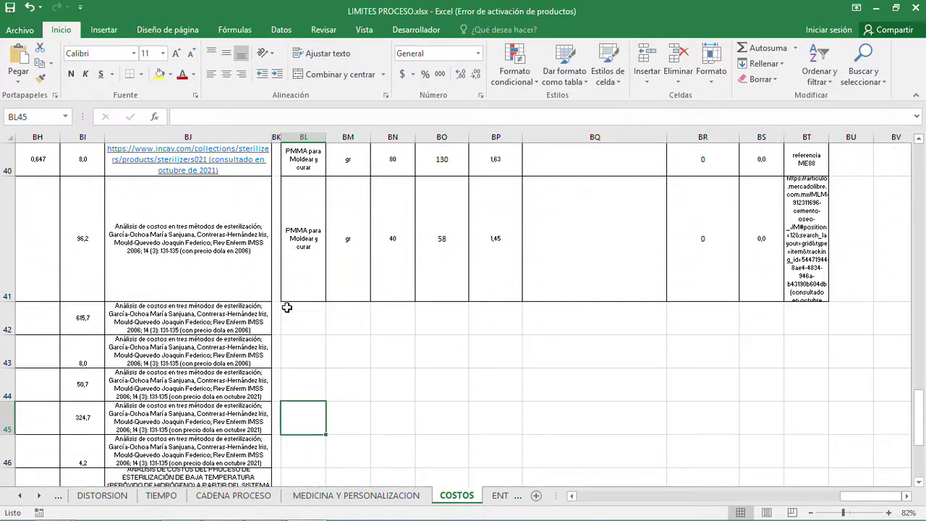
{"action": "key", "text": "Up"}
{"action": "key", "text": "Up"}
{"action": "key", "text": "Up"}
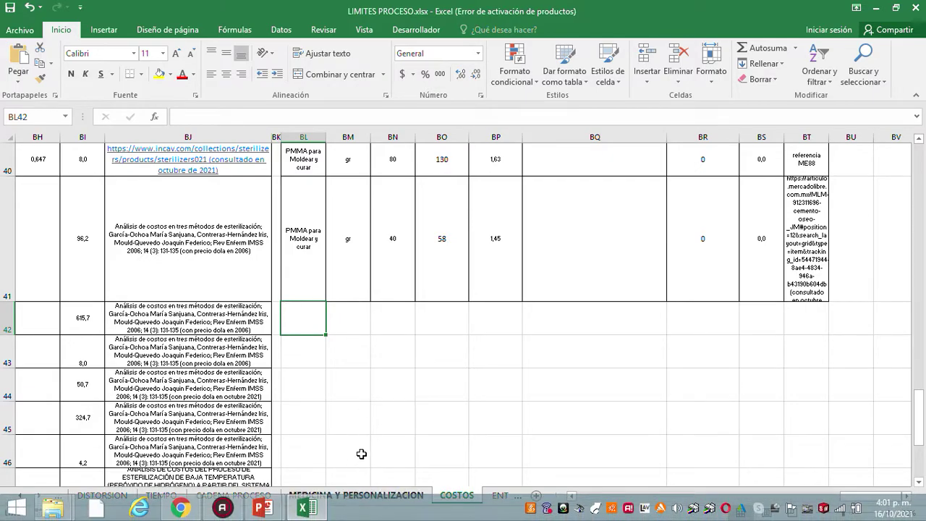
Open the ENTORNO Y AMBIENTE sheet and inspect the printing impact types from Huella de impresión to Reciclaje de Residuos
{"action": "left_click", "coordinate": [41, 496]}
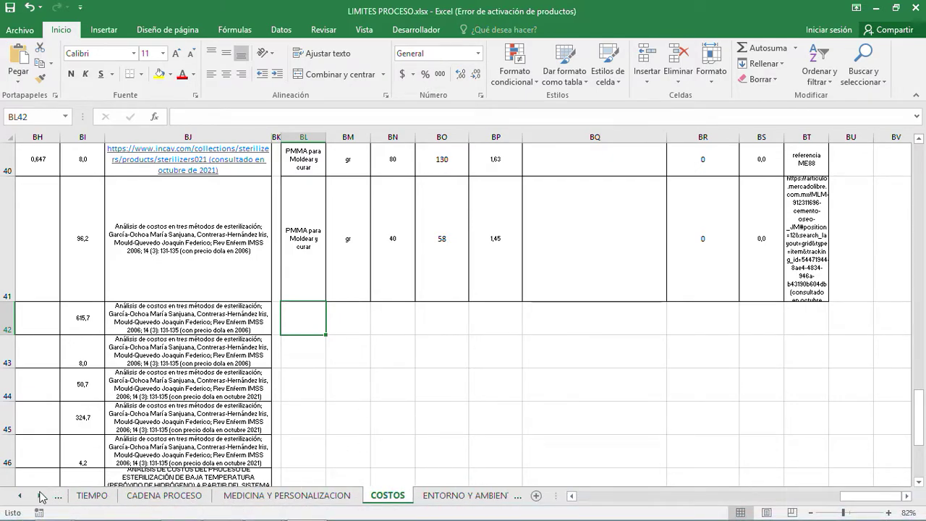
{"action": "left_click", "coordinate": [472, 497]}
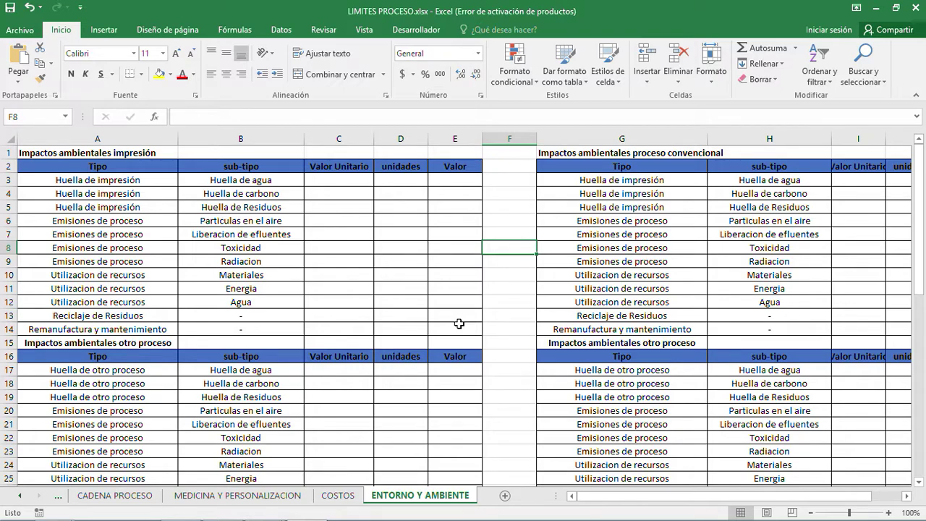
{"action": "left_click", "coordinate": [102, 181]}
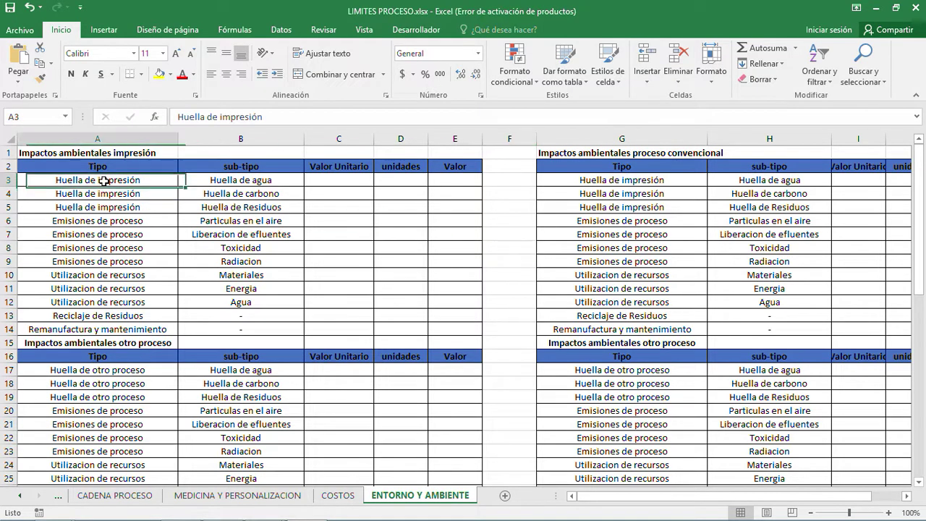
{"action": "left_click", "coordinate": [110, 235]}
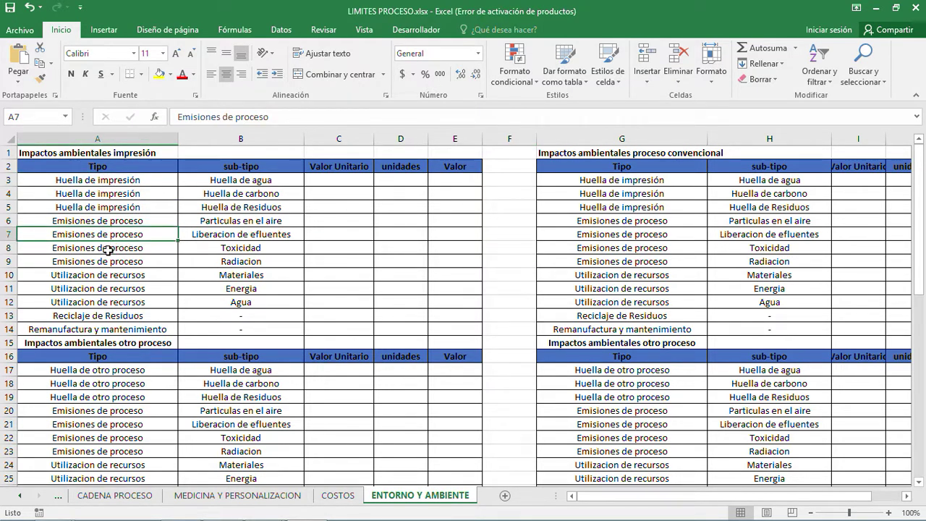
{"action": "left_click", "coordinate": [102, 290]}
{"action": "left_click", "coordinate": [110, 319]}
Look over the environmental impact tables for other processes, logistics operation and raw material manufacturing, returning to the start of the sheet
{"action": "scroll", "coordinate": [196, 326], "scroll_direction": "down", "scroll_amount": 3}
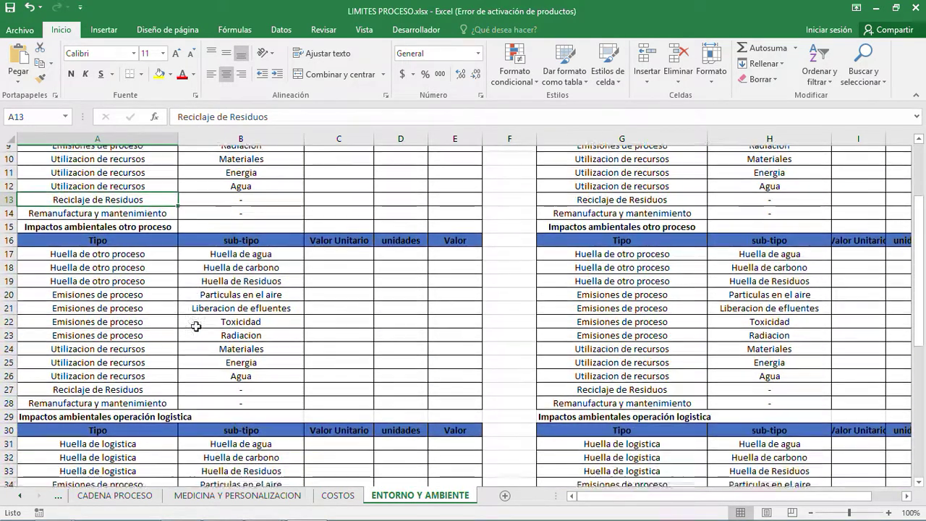
{"action": "scroll", "coordinate": [196, 326], "scroll_direction": "down", "scroll_amount": 11}
{"action": "scroll", "coordinate": [196, 326], "scroll_direction": "up", "scroll_amount": 8}
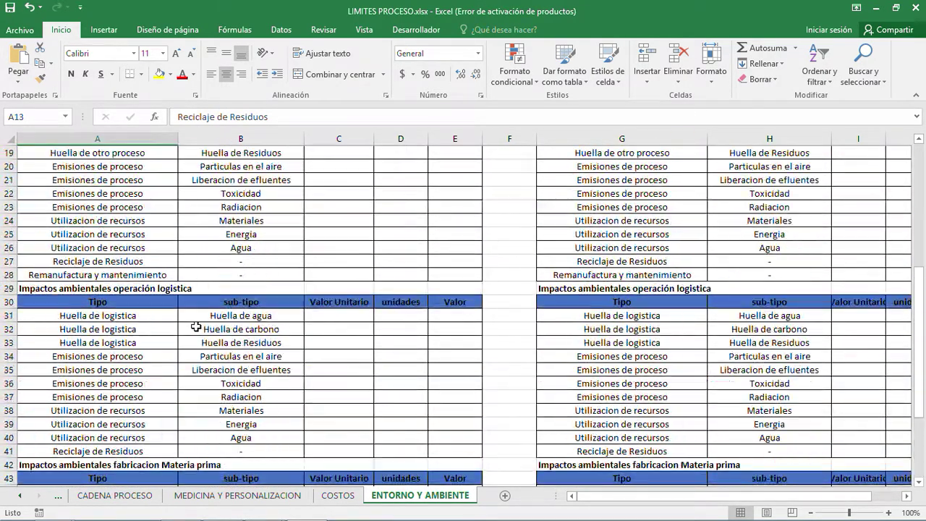
{"action": "scroll", "coordinate": [196, 328], "scroll_direction": "up", "scroll_amount": 6}
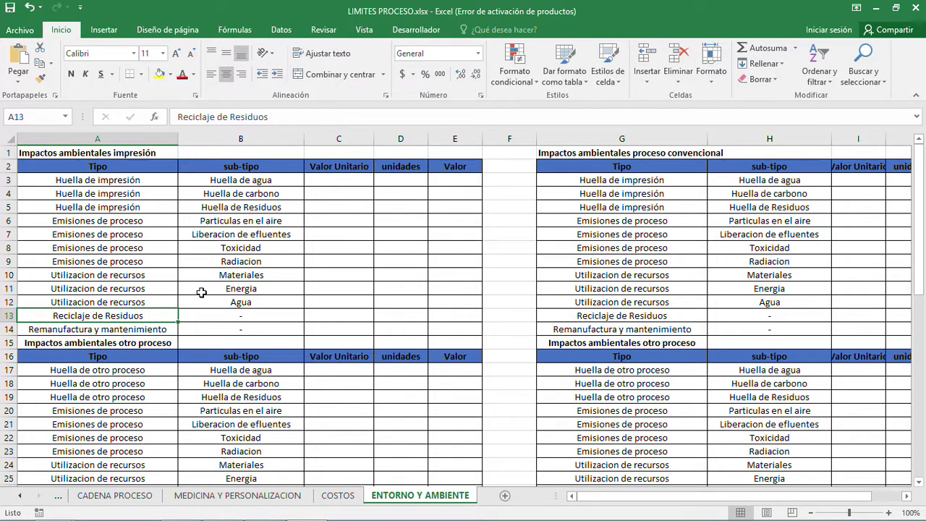
Switch to the INTERFAZ GRAFICA.pptx presentation in PowerPoint and review the prototype's overview slide
{"action": "mouse_move", "coordinate": [352, 515]}
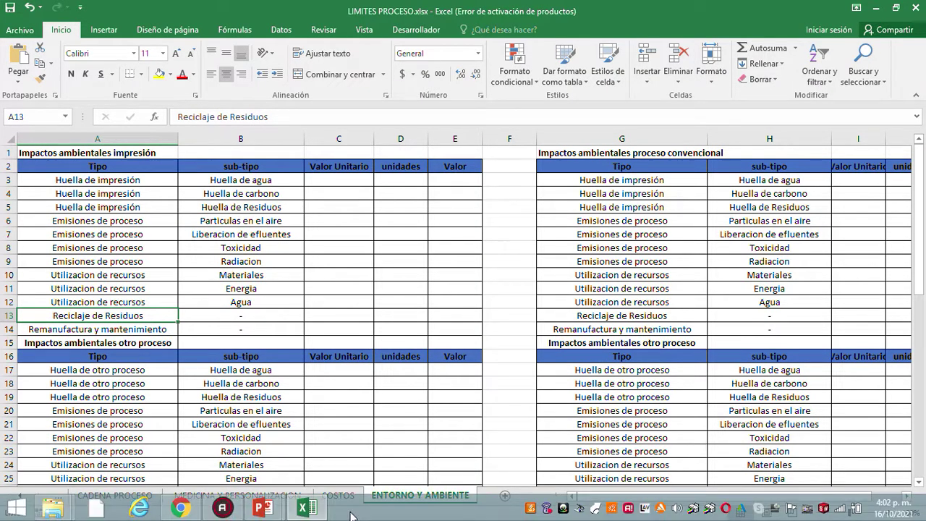
{"action": "mouse_move", "coordinate": [284, 514]}
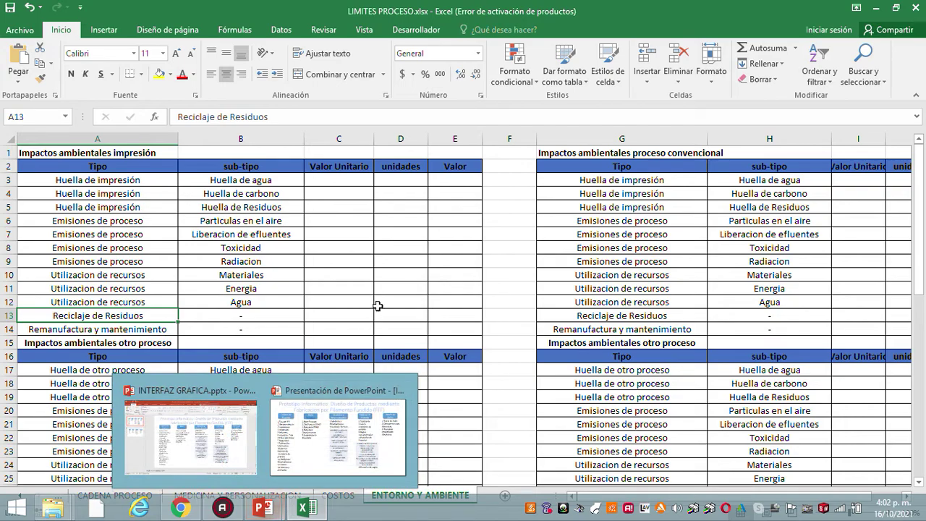
{"action": "left_click", "coordinate": [264, 508]}
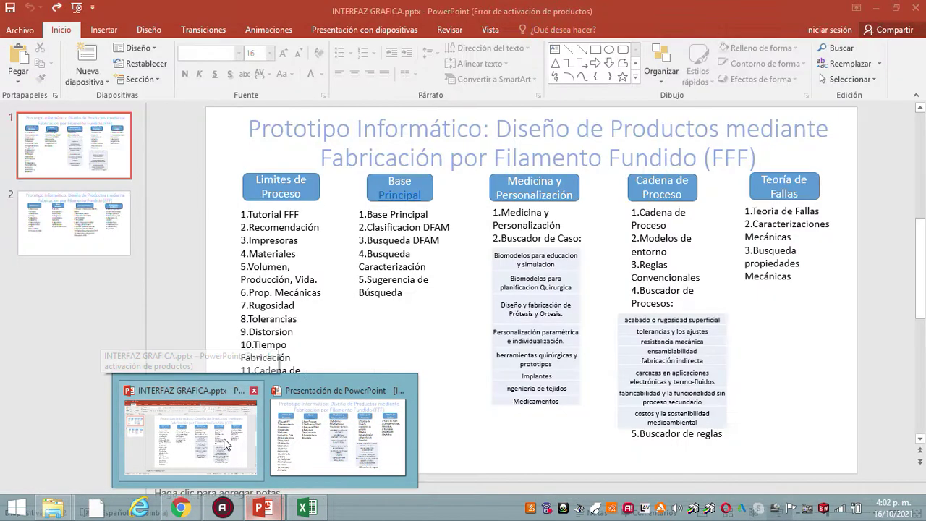
{"action": "left_click", "coordinate": [224, 443]}
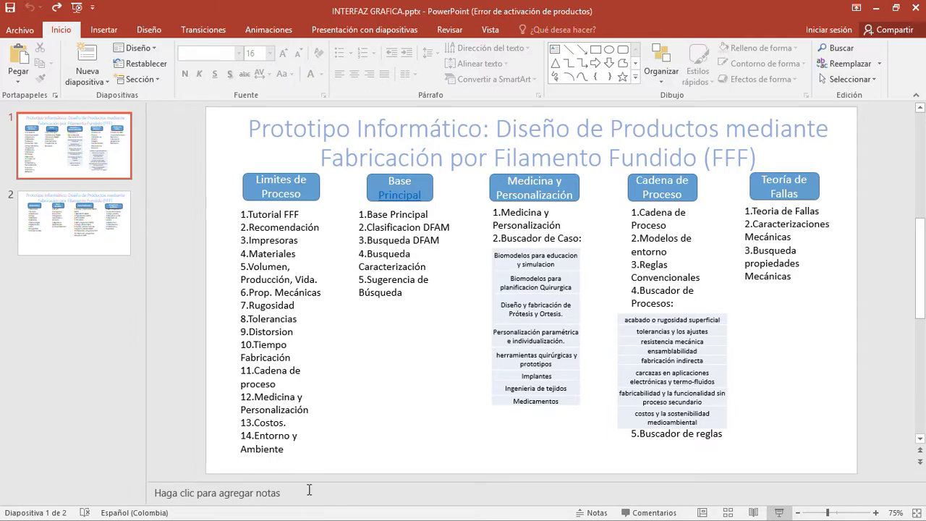
Close the INTERFAZ GRAFICA.pptx presentation and the LIMITES PROCESO.xlsx workbook, leaving the desktop clear
{"action": "left_click_drag", "start_coordinate": [653, 7], "coordinate": [478, 24]}
{"action": "left_click", "coordinate": [745, 29]}
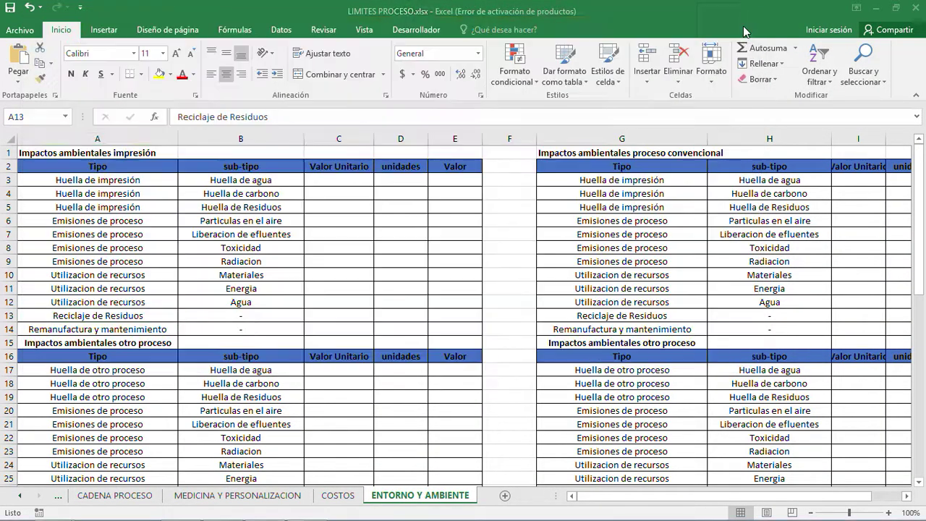
{"action": "left_click_drag", "start_coordinate": [745, 29], "coordinate": [660, 27]}
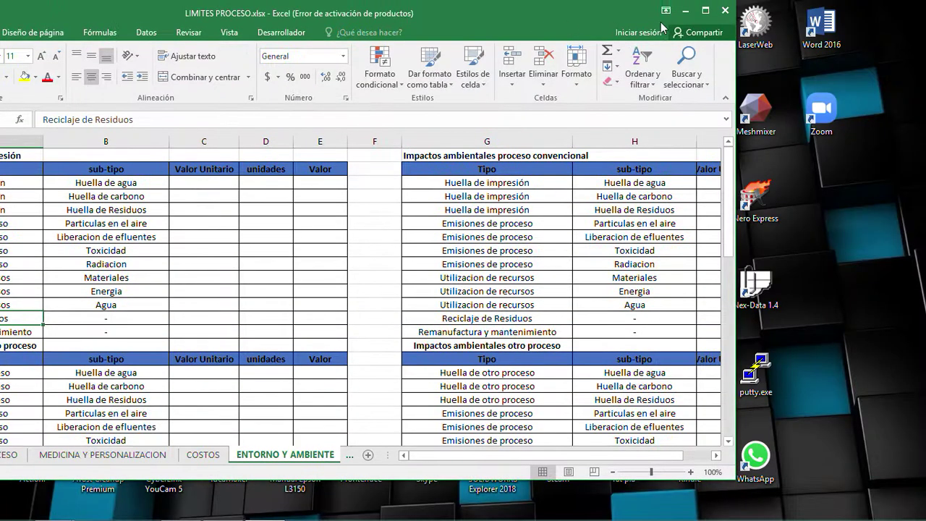
{"action": "left_click", "coordinate": [725, 10]}
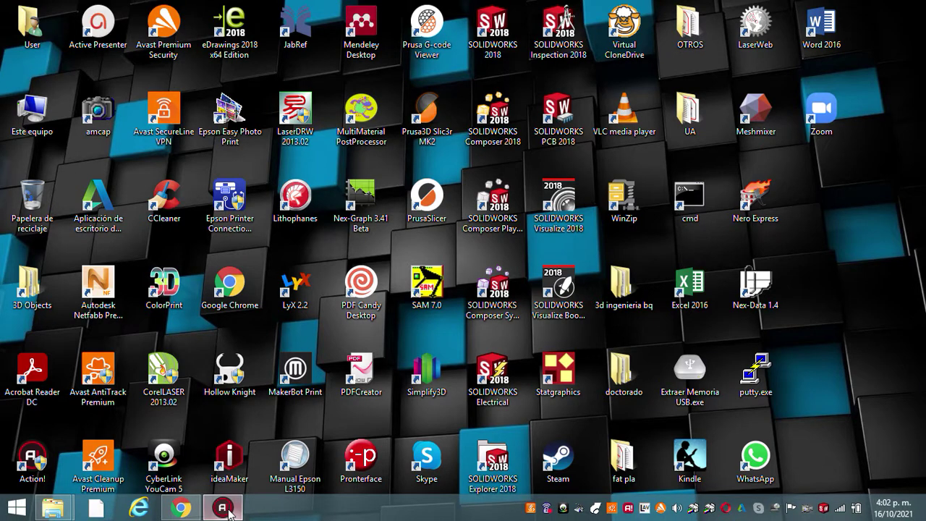